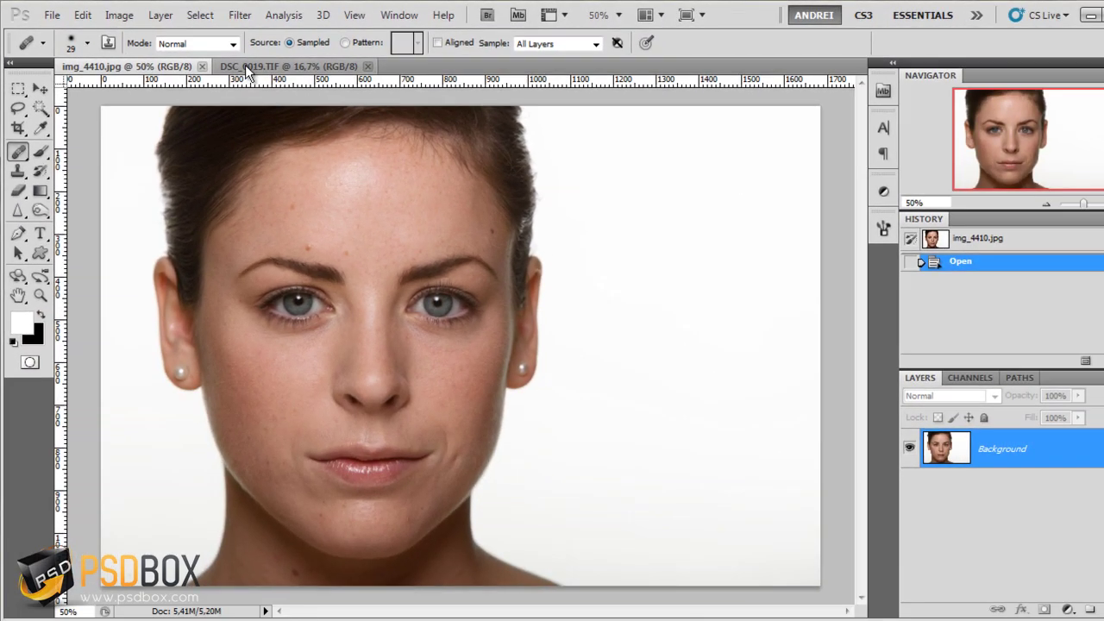
- Look at the door photo DSC_0019.TIF and return to the img_4410.jpg portrait
left_click(434, 117)
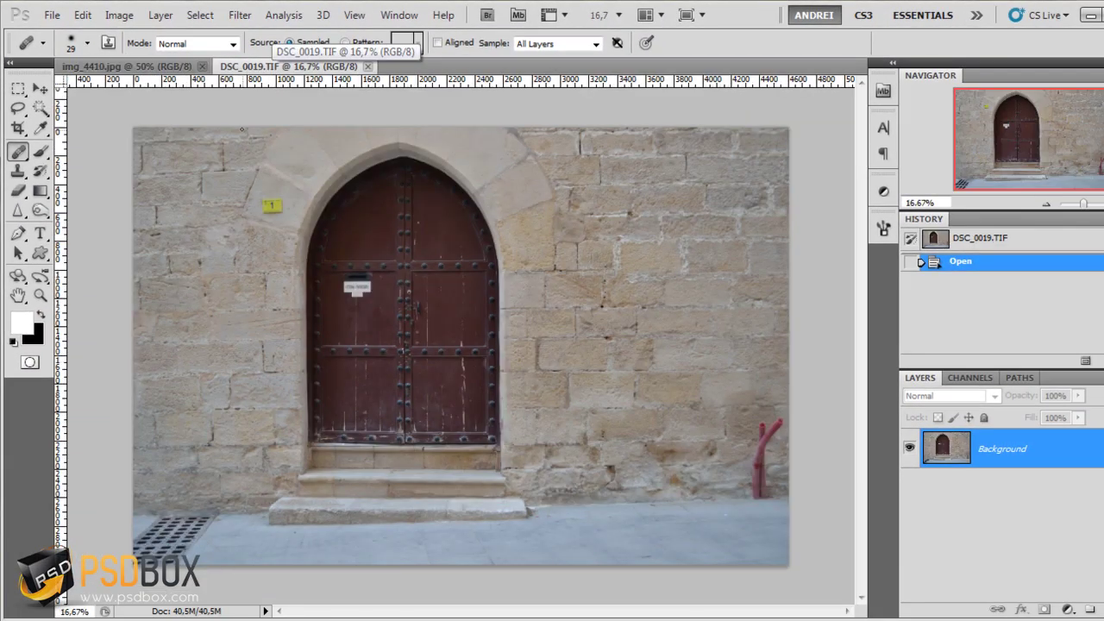
left_click(135, 69)
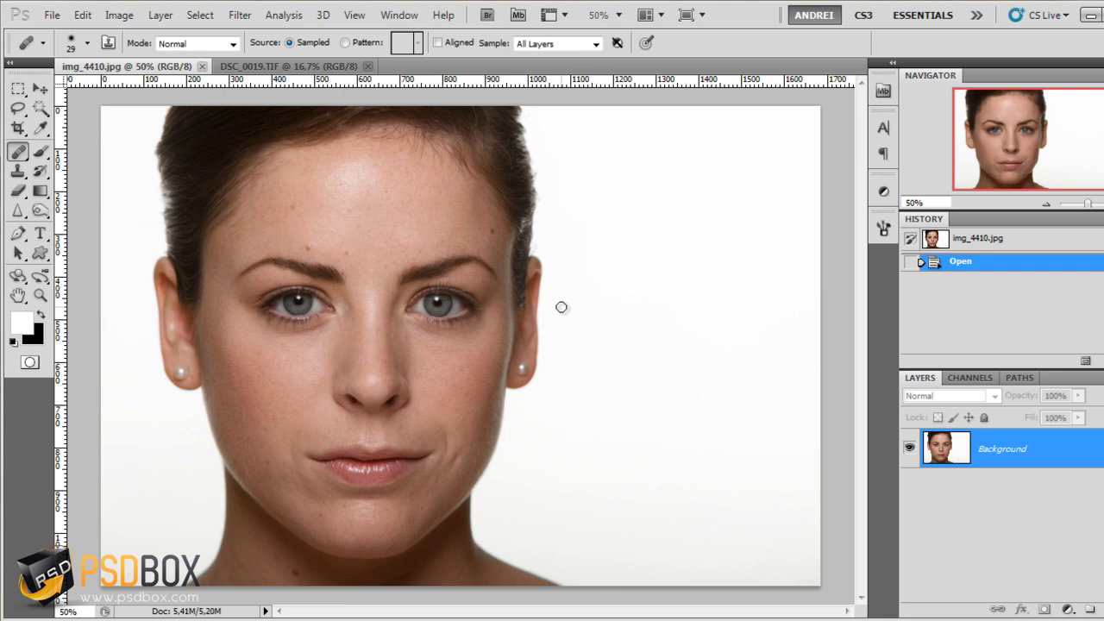
- Select the Spot Healing Brush Tool for retouching the portrait and show the forehead and eyes at 100%
left_click(19, 155)
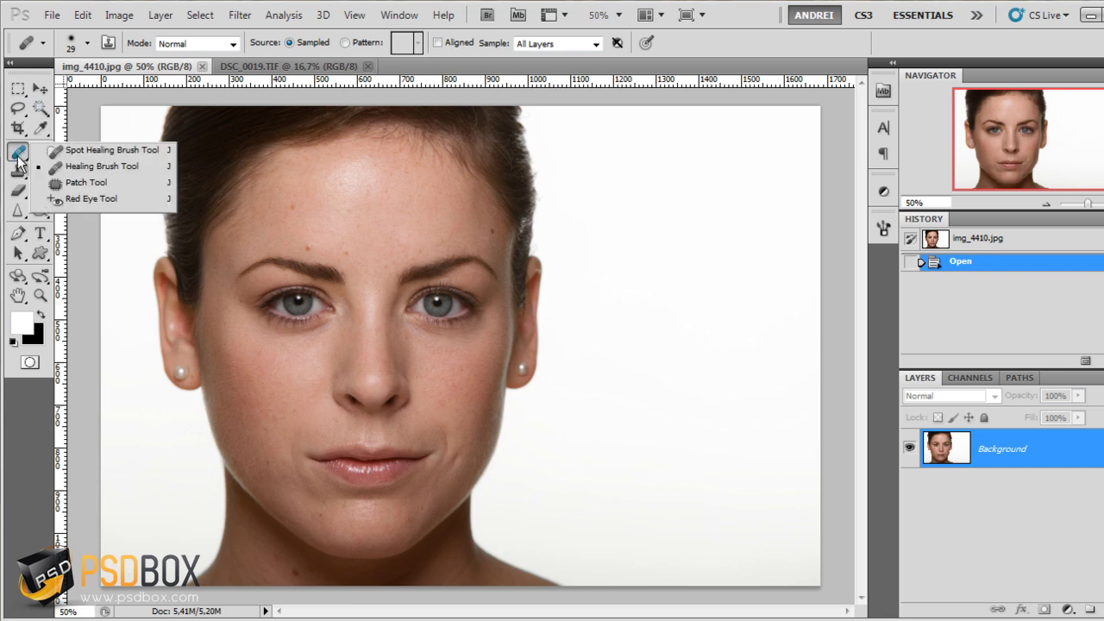
left_click(126, 152)
scroll(296, 222, "up", 2)
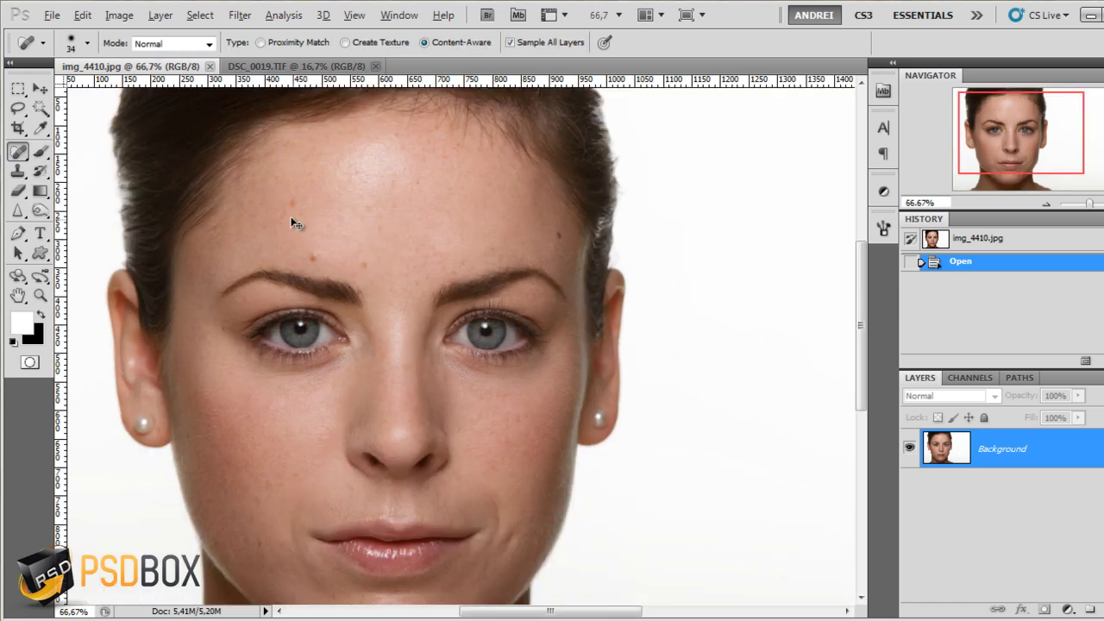
scroll(376, 218, "down", 2)
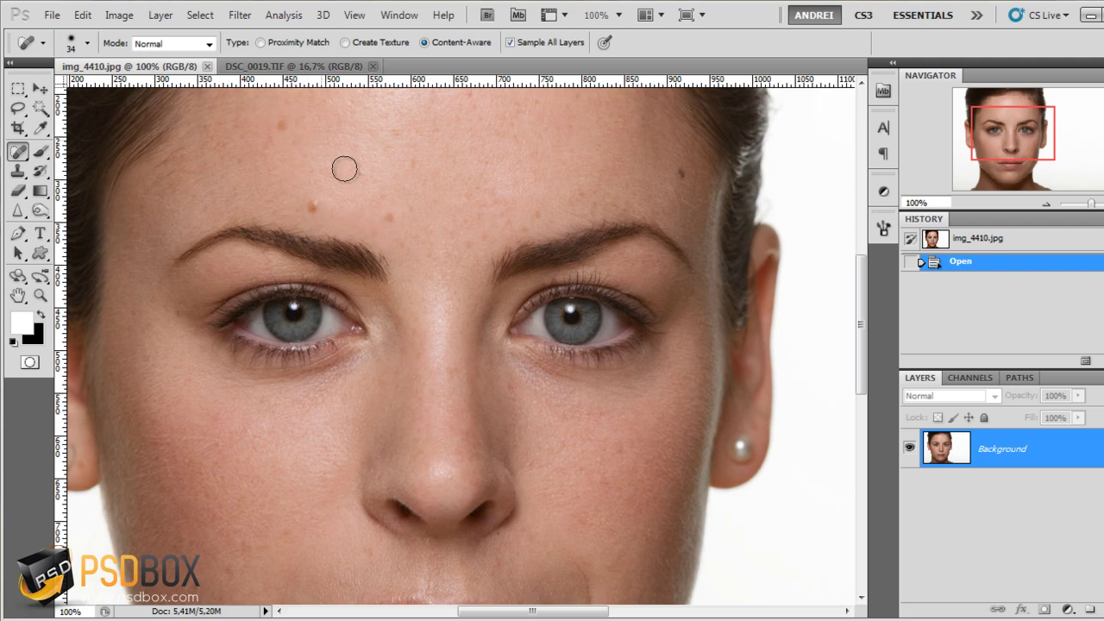
left_click_drag(1030, 130, 994, 142)
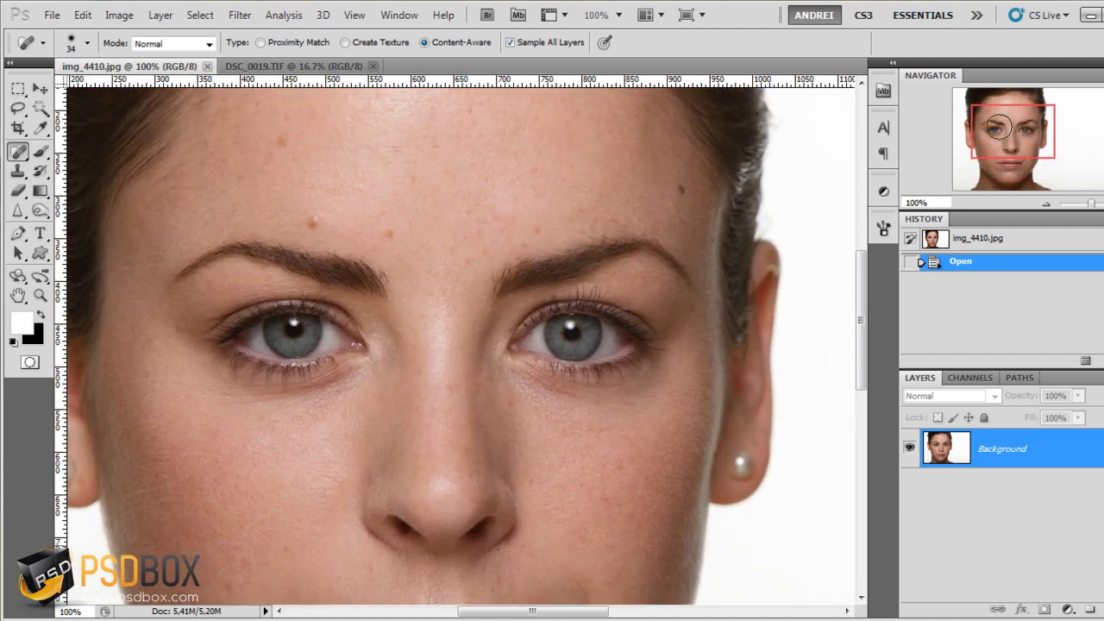
left_click(11, 152)
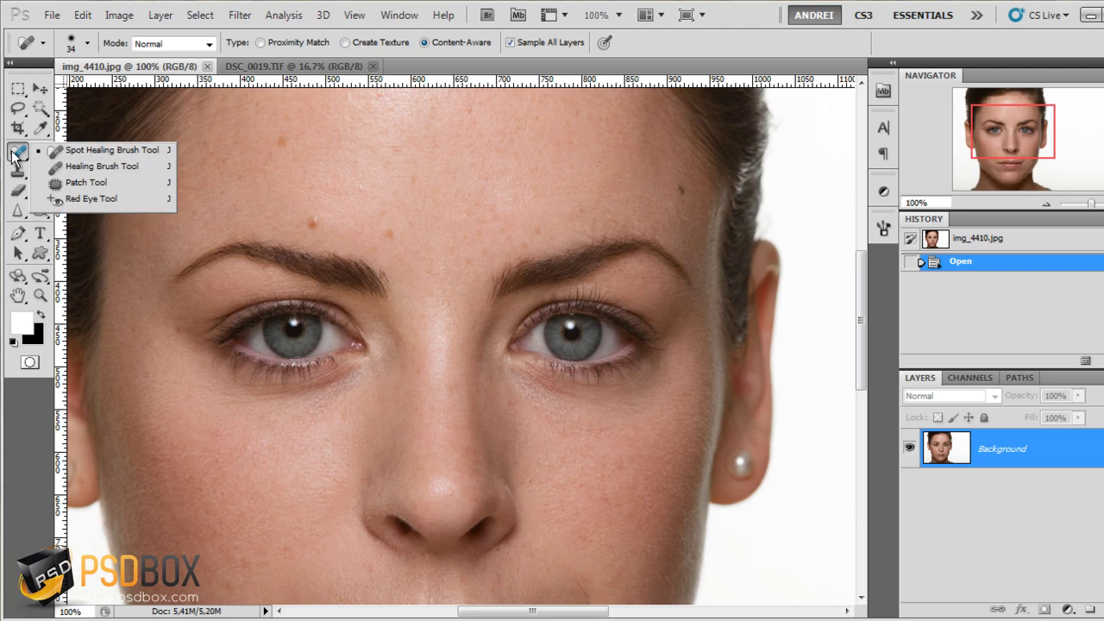
left_click(71, 155)
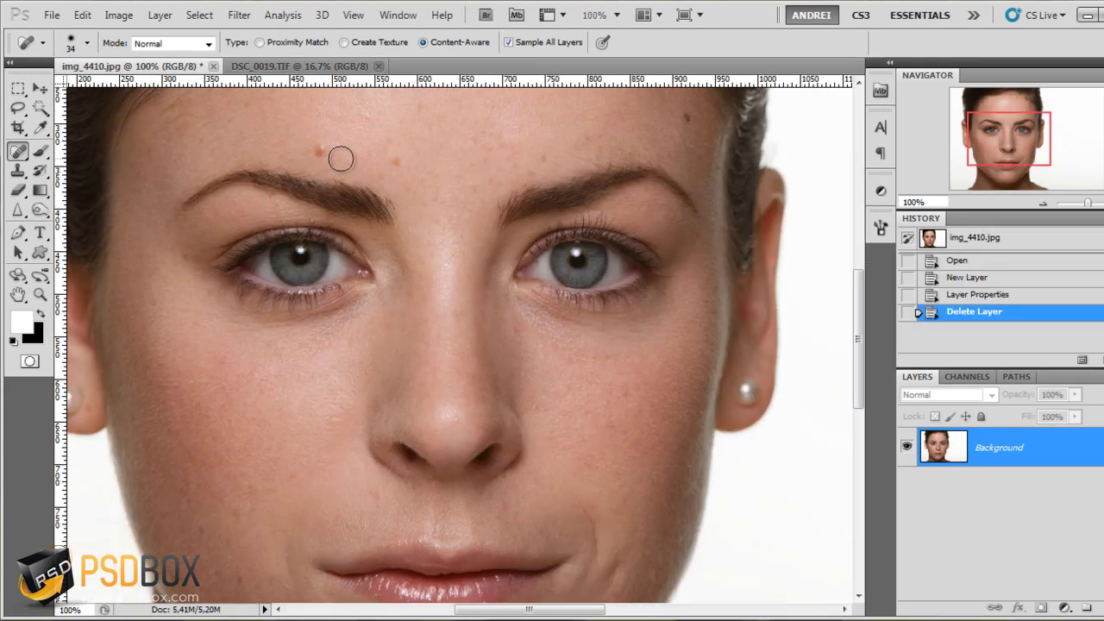
- Add a new empty layer above the Background and name it Clean
left_click_drag(1041, 148, 1039, 140)
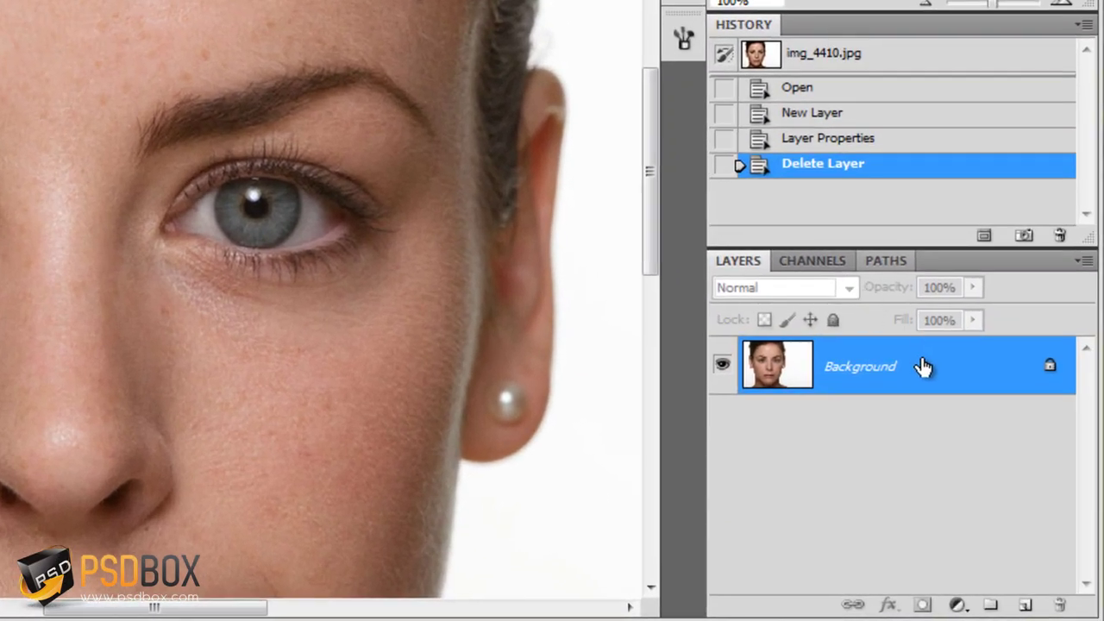
left_click(1025, 605)
double_click(847, 376)
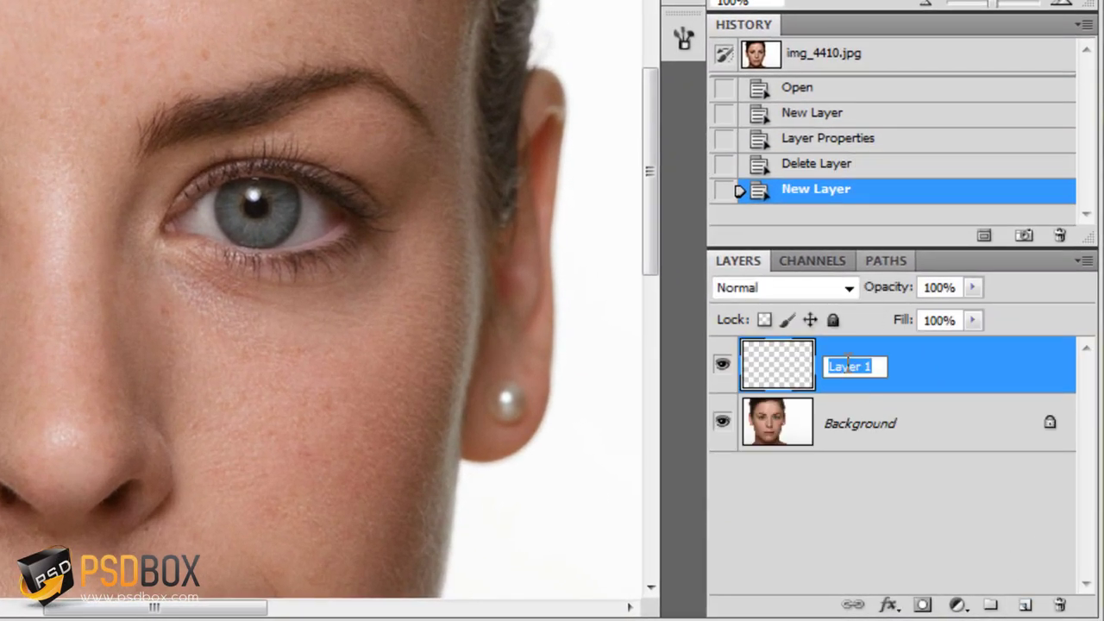
type("Clean")
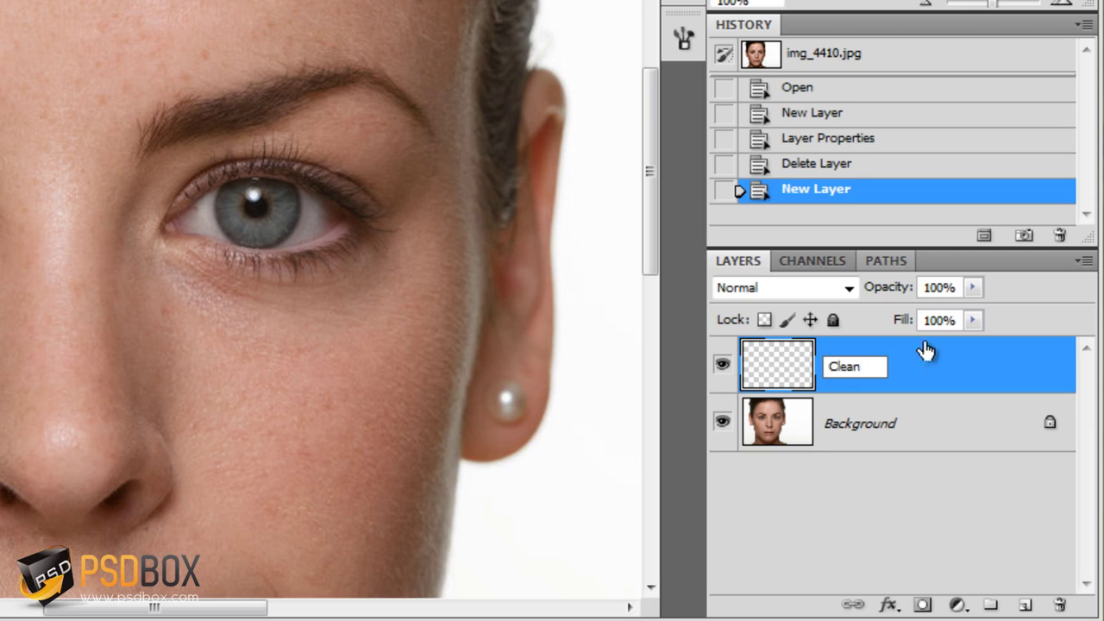
key("Return")
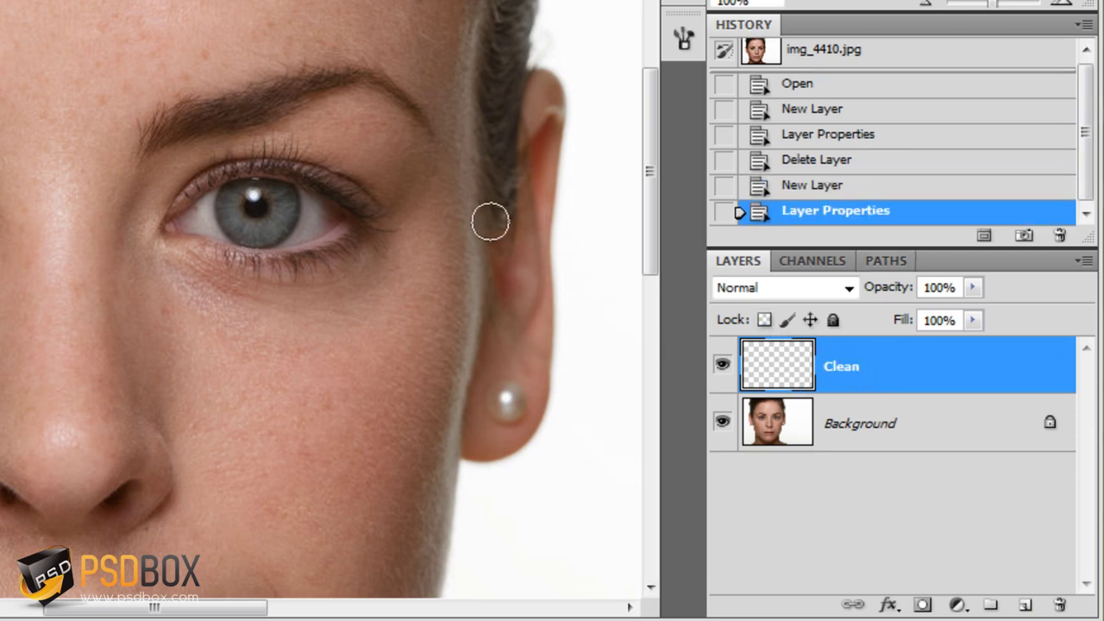
left_click_drag(488, 221, 547, 312)
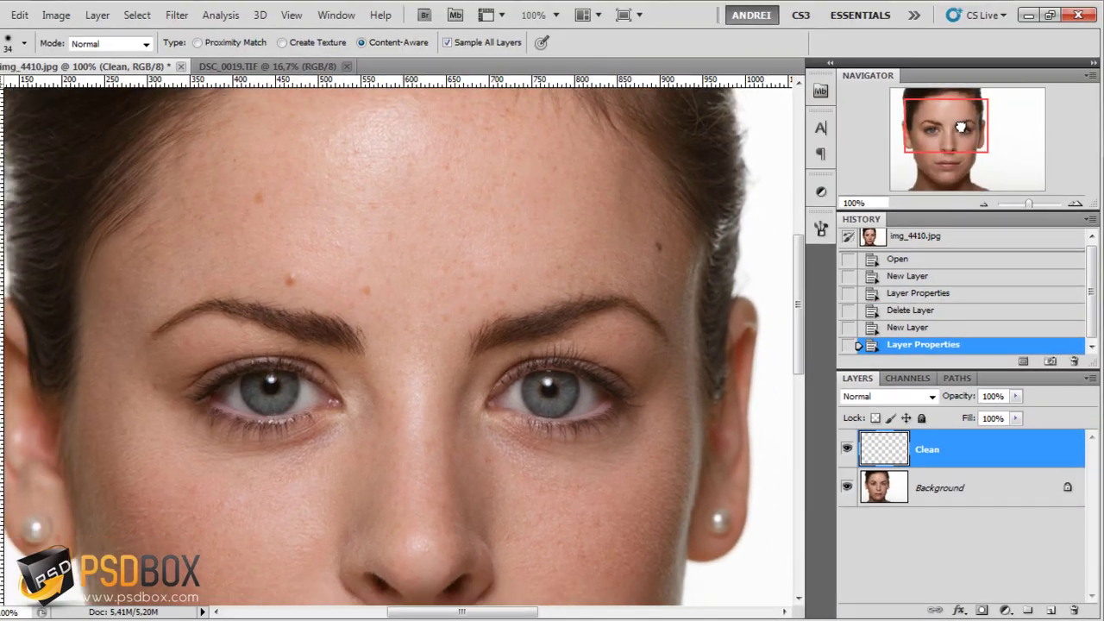
left_click(949, 508)
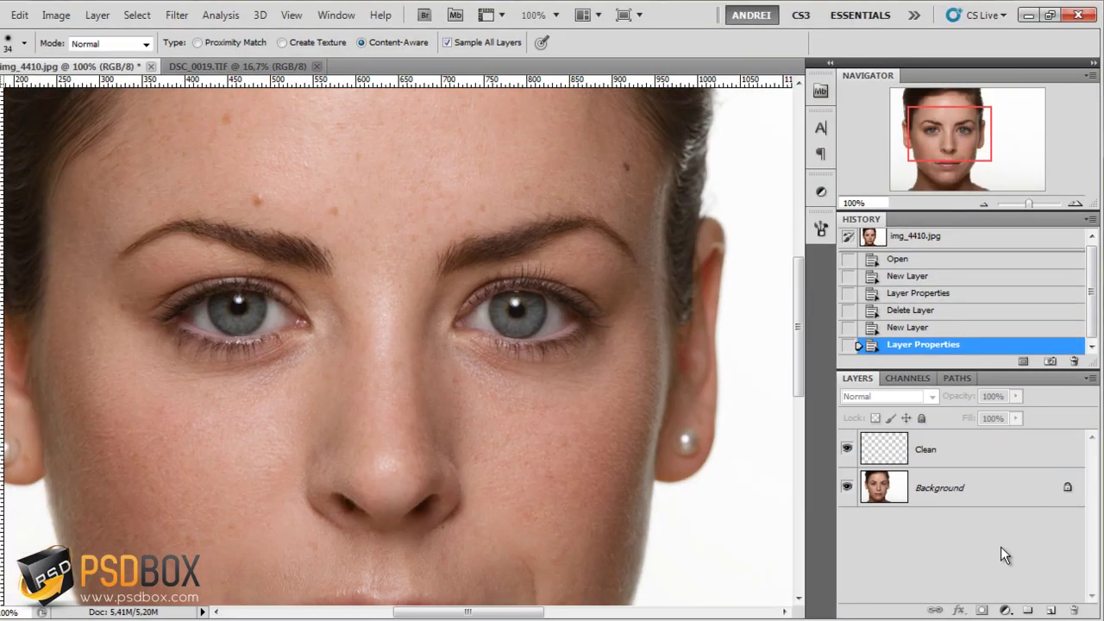
left_click(990, 459)
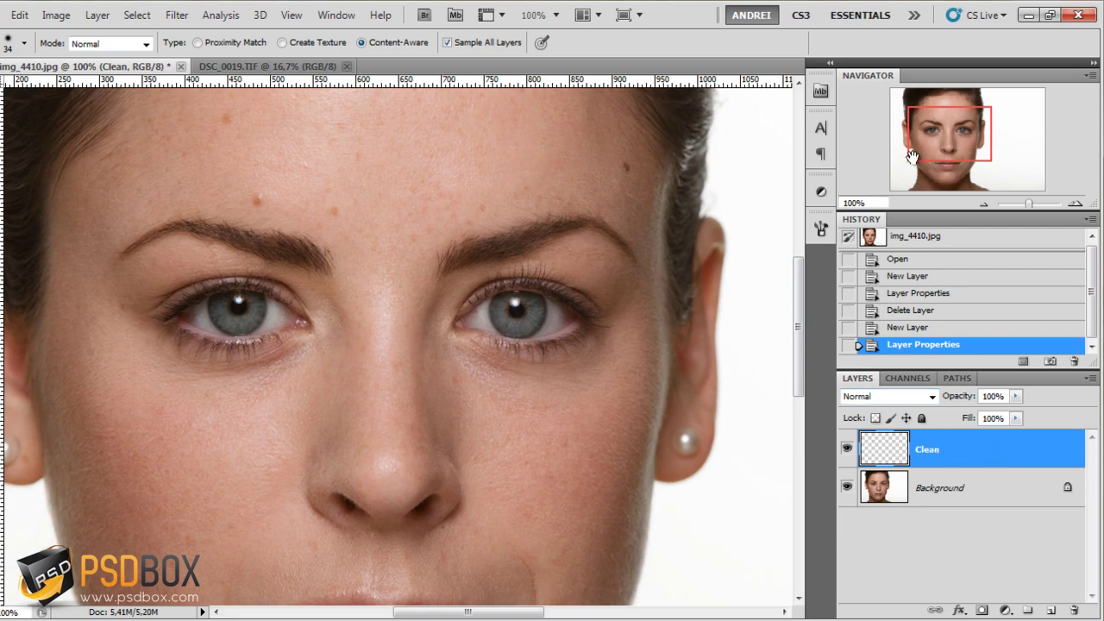
left_click_drag(921, 154, 921, 148)
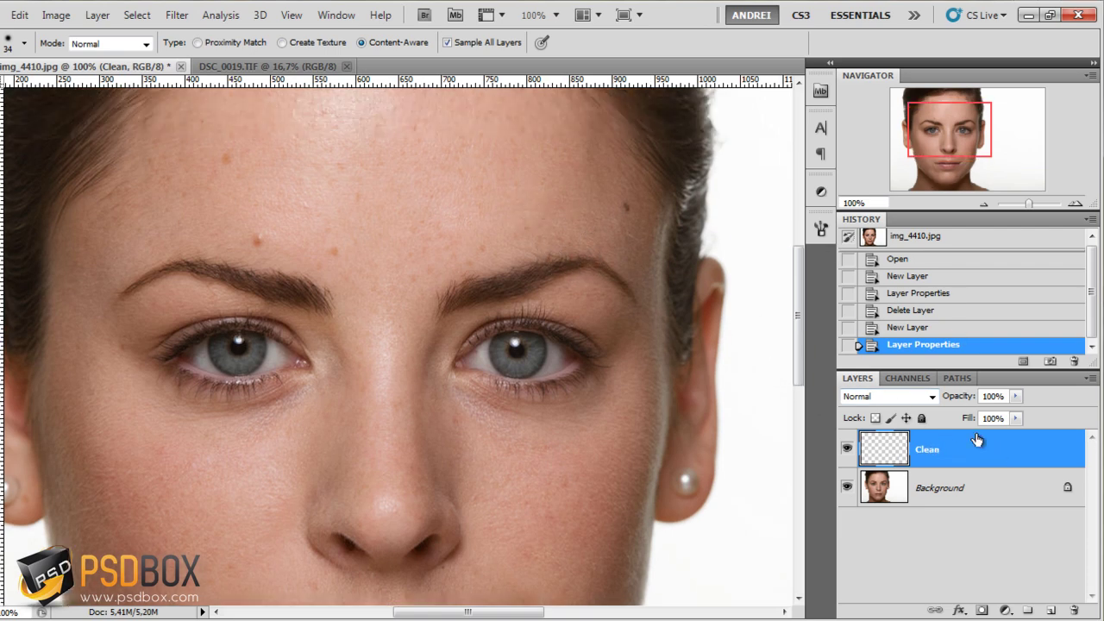
left_click(980, 498)
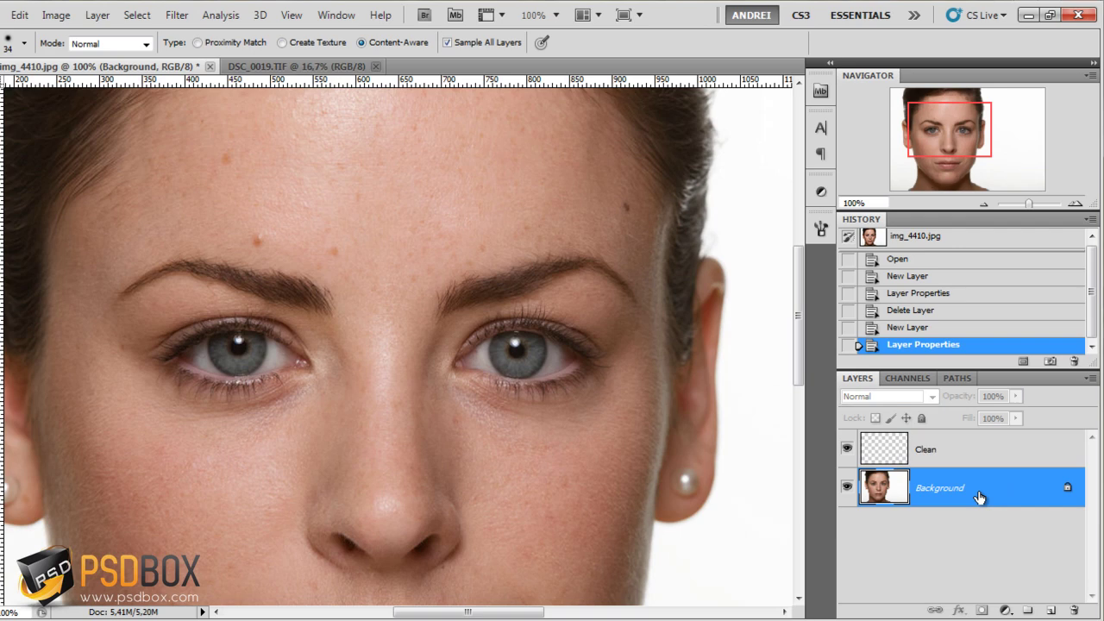
left_click(976, 451)
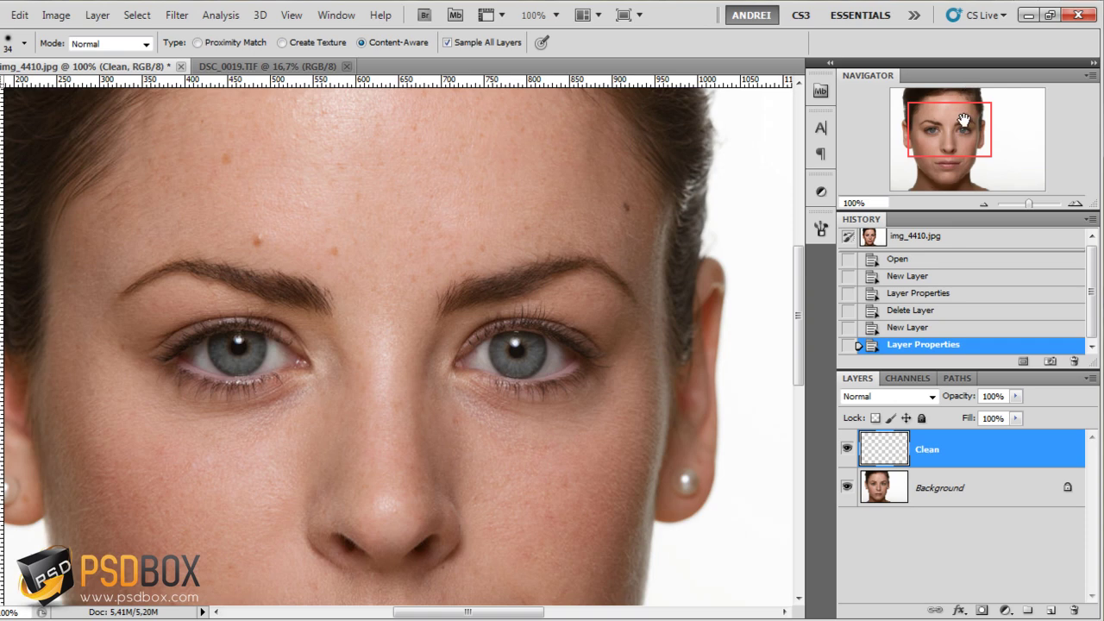
mouse_move(959, 127)
left_mouse_down()
mouse_move(945, 118)
mouse_move(955, 126)
left_mouse_up()
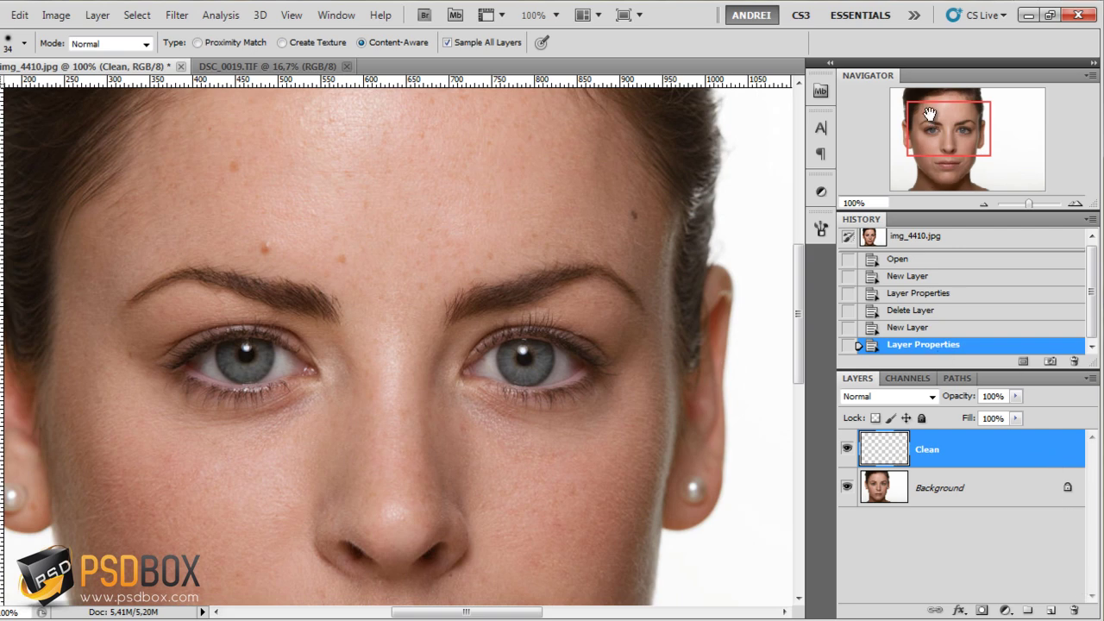
left_click(988, 489)
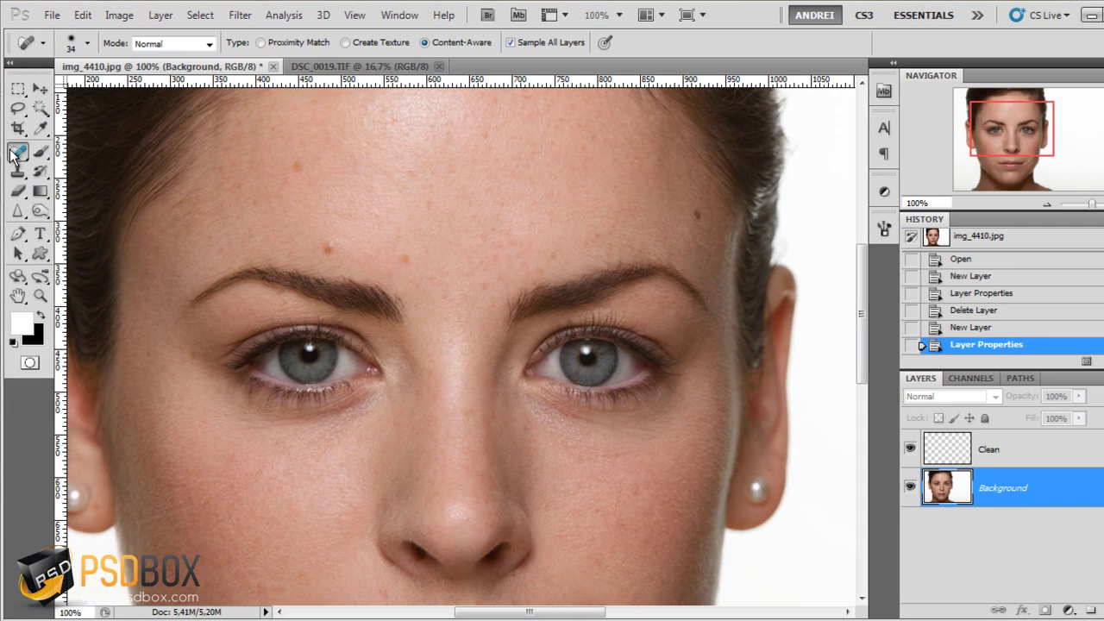
left_click(17, 152)
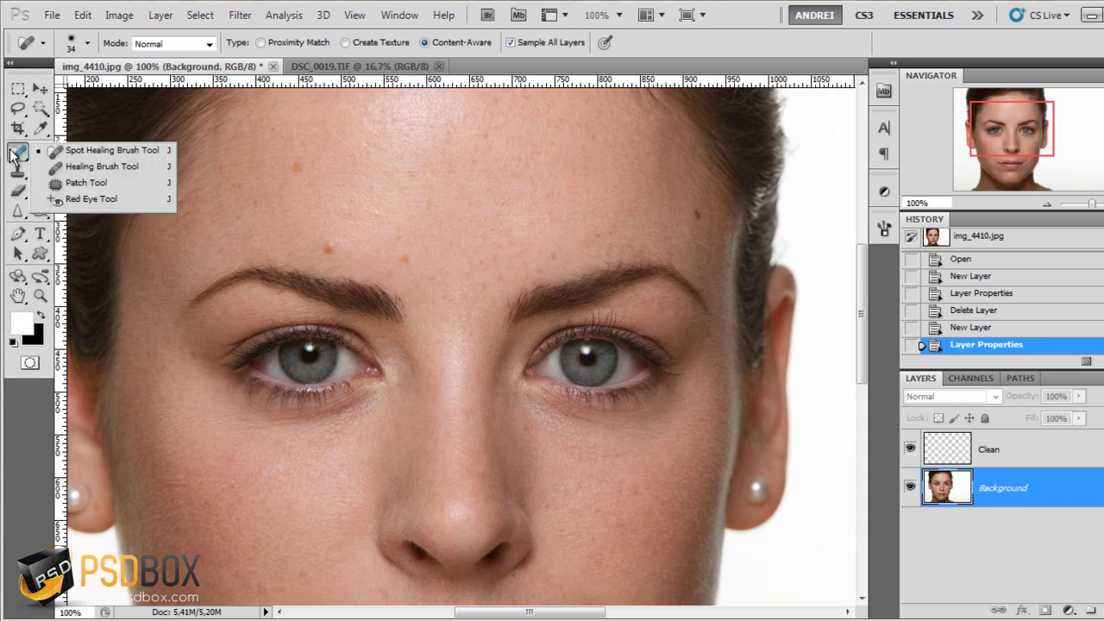
left_click(103, 151)
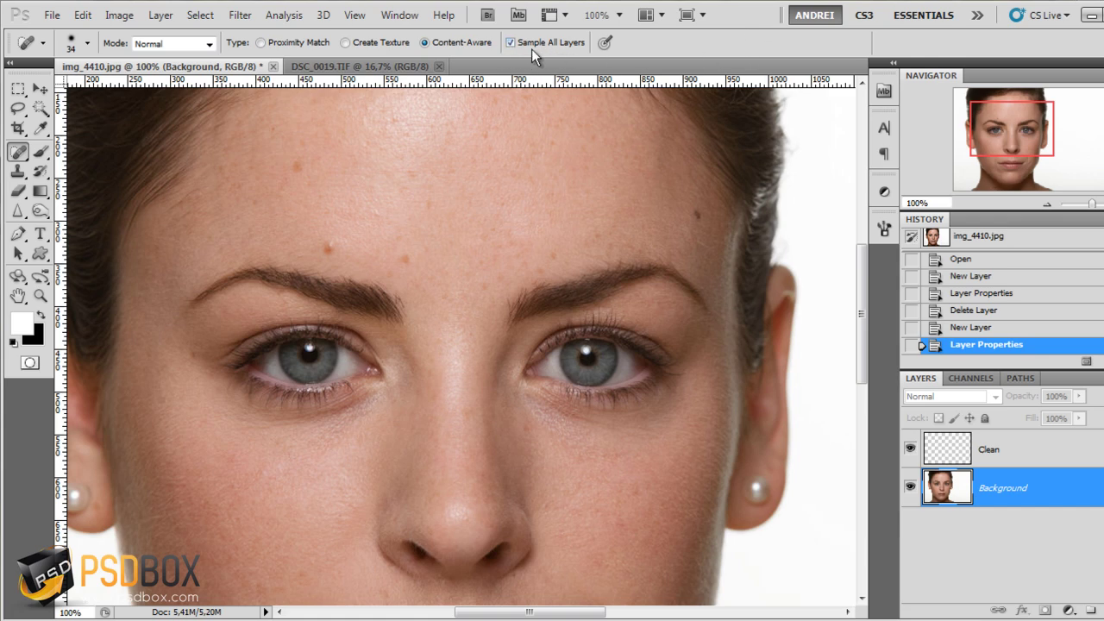
- Make the Clean layer active and set the Spot Healing Brush size to 21 px
left_click(1037, 448)
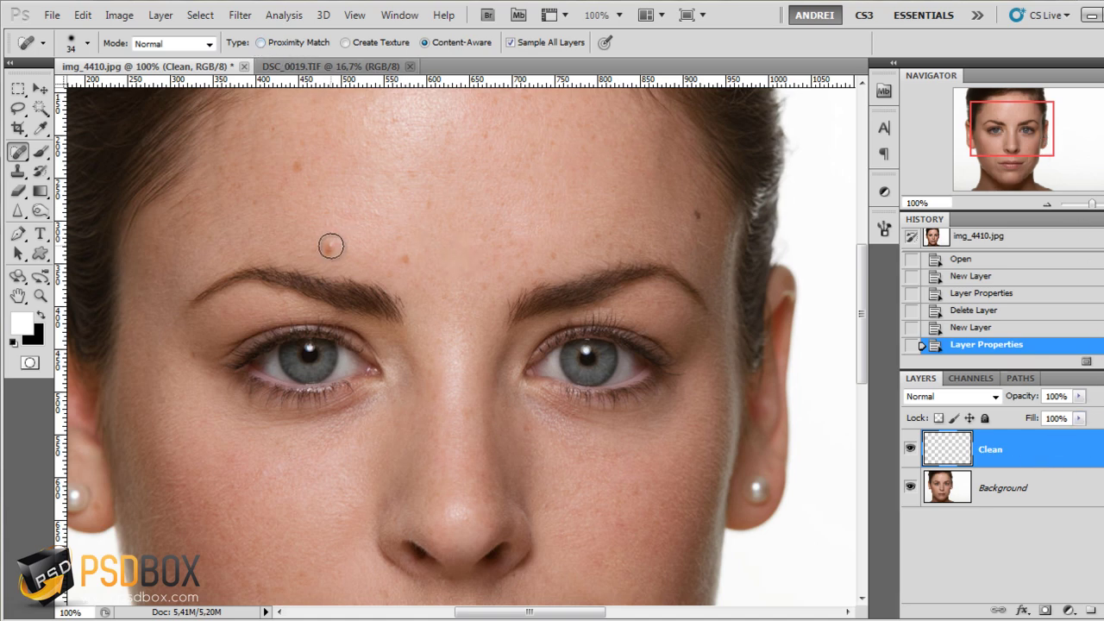
right_click(533, 231)
left_click_drag(573, 259, 569, 260)
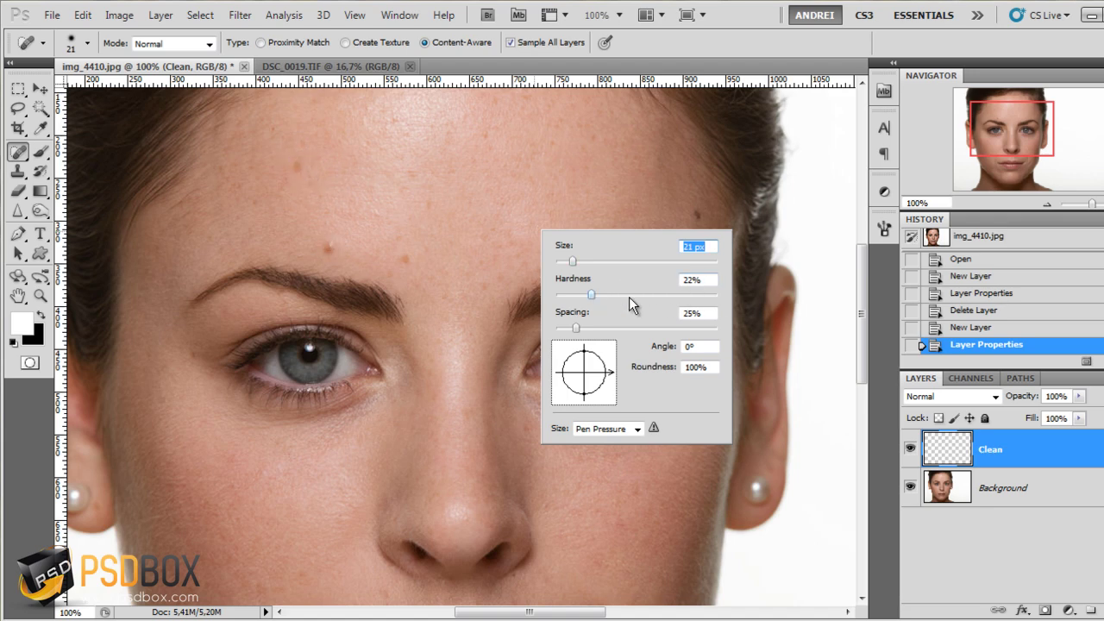
key("Tab")
key("Down")
key("Down")
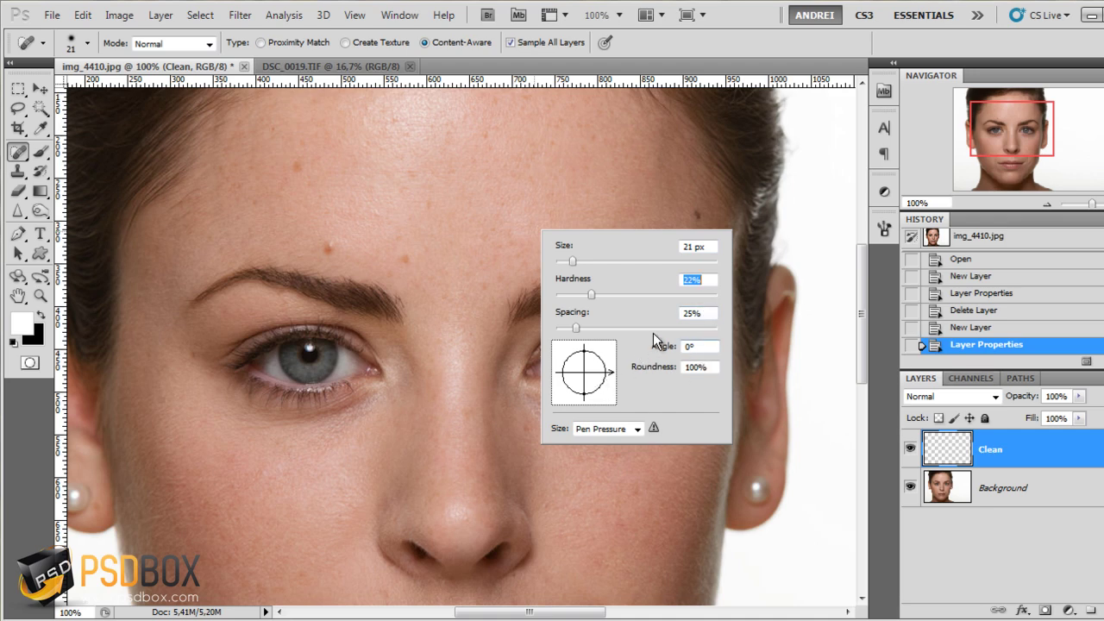
left_click(1039, 444)
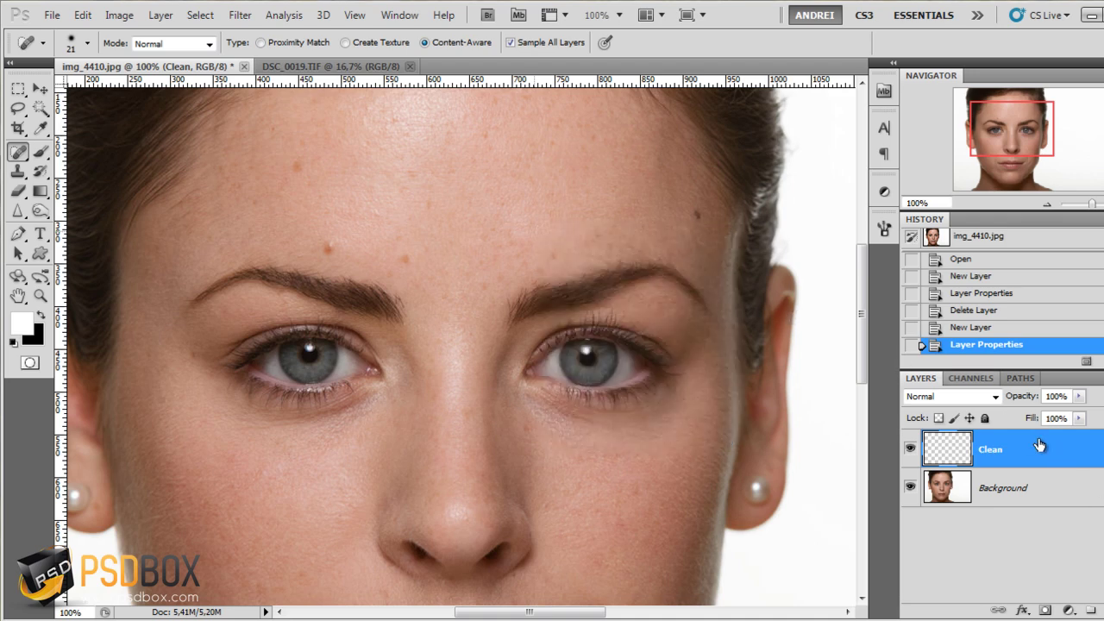
- Heal the moles and spots on the forehead, around the eyebrows and beside the nose on the Clean layer
left_click(328, 247)
left_click(301, 173)
left_click(326, 250)
left_click(404, 257)
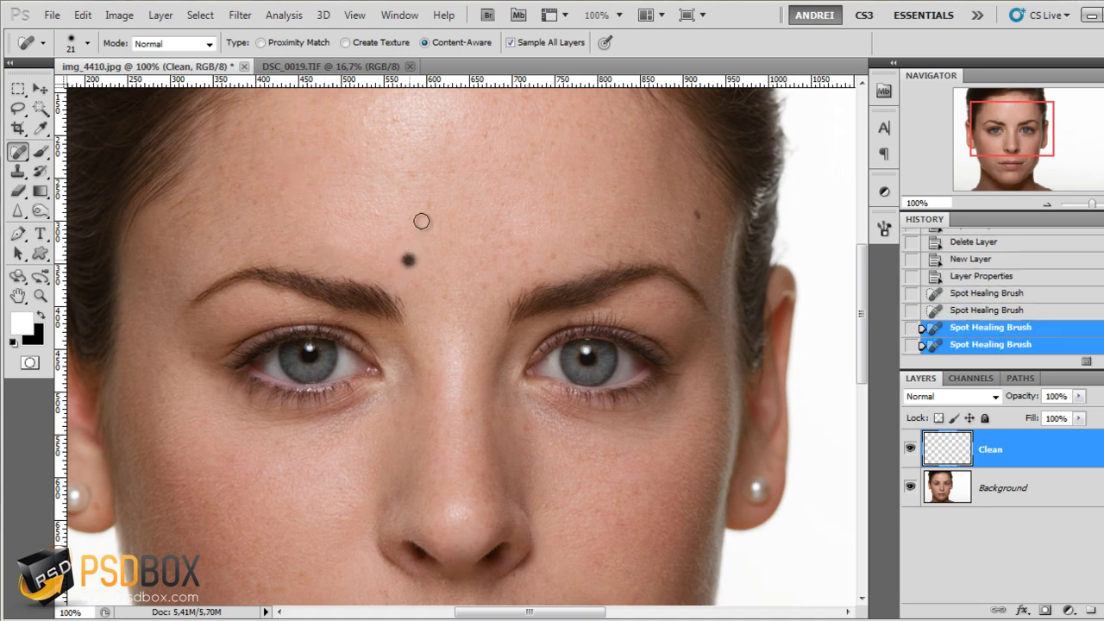
left_click(407, 249)
left_click(404, 254)
left_click(699, 214)
left_click(555, 259)
left_click(412, 174)
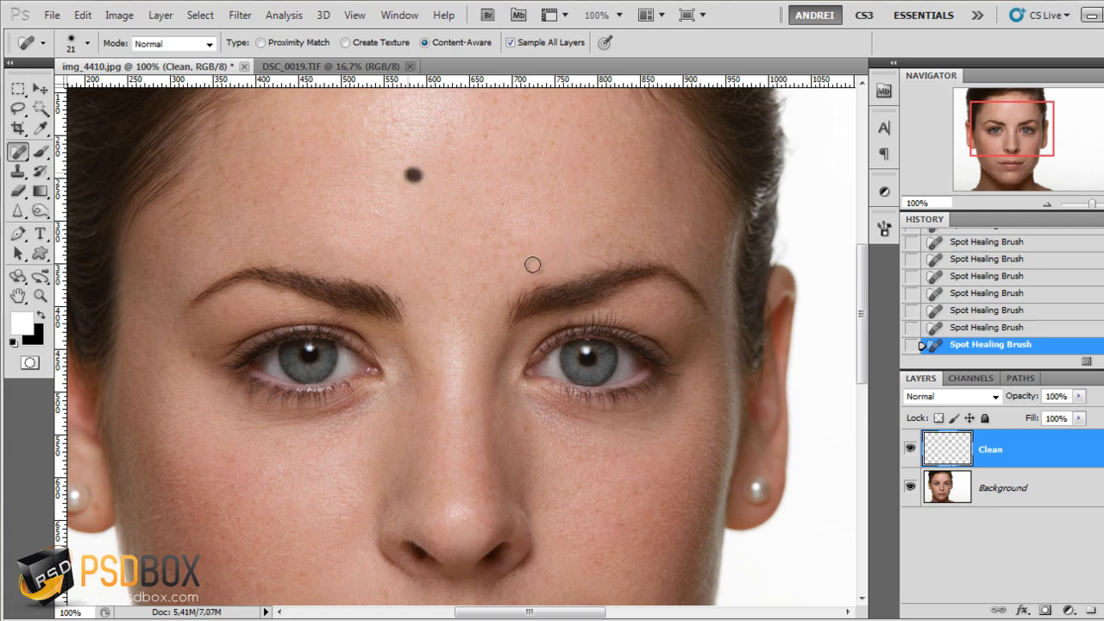
left_click(487, 288)
left_click(521, 266)
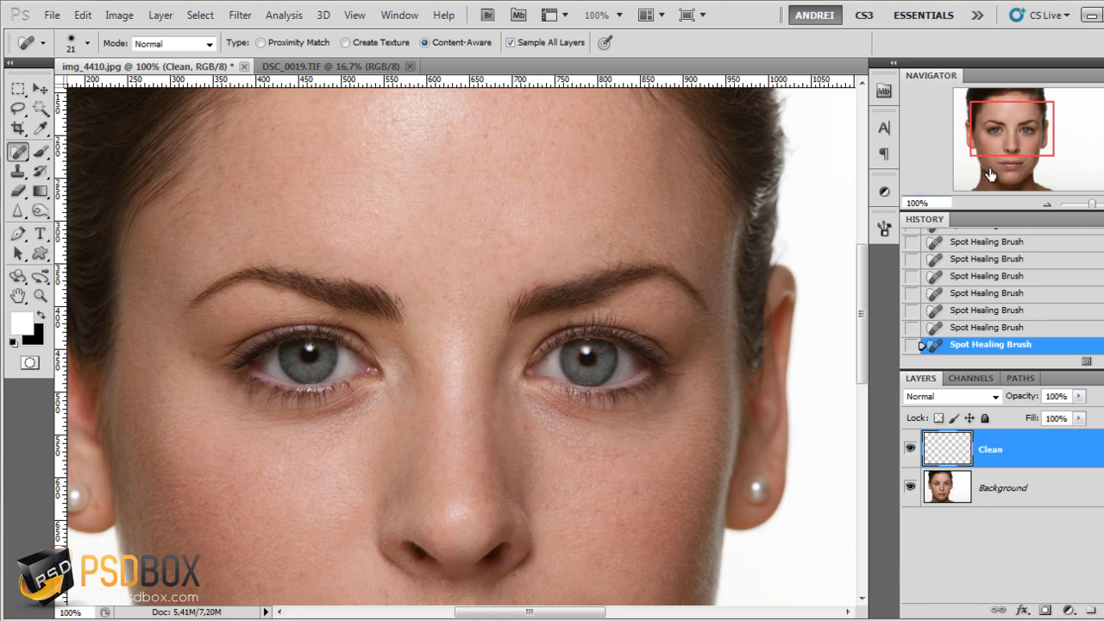
left_click_drag(1014, 135, 1014, 144)
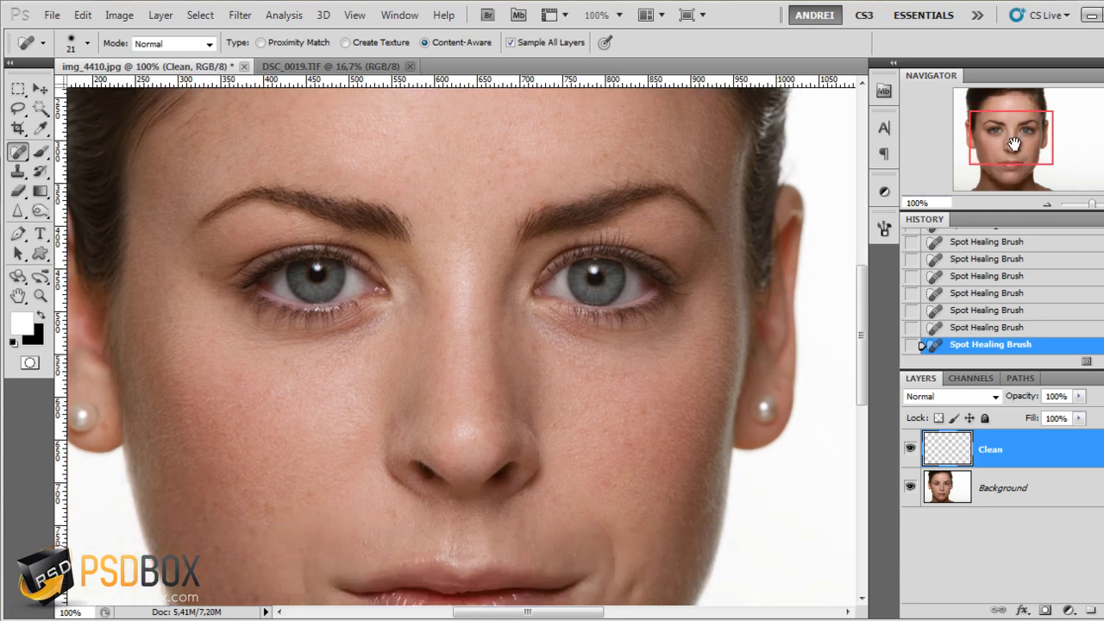
left_click(531, 345)
- Try healing the outline of the cheek and jaw below the earring, and revert both strokes
left_click_drag(1047, 141, 1050, 155)
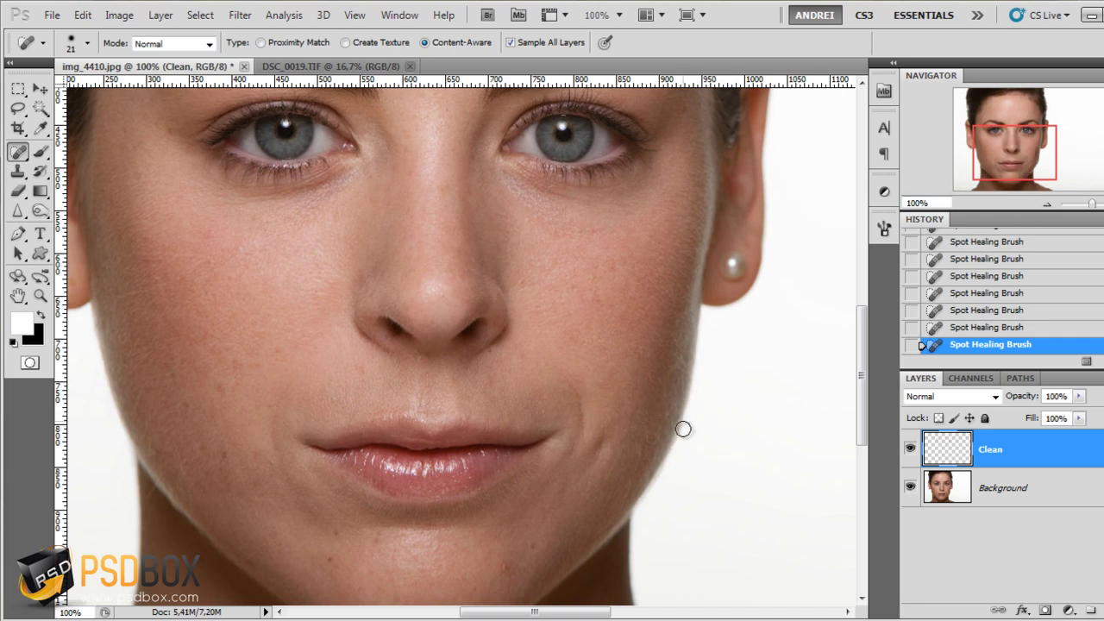
left_click_drag(687, 376, 668, 420)
left_click_drag(686, 345, 686, 376)
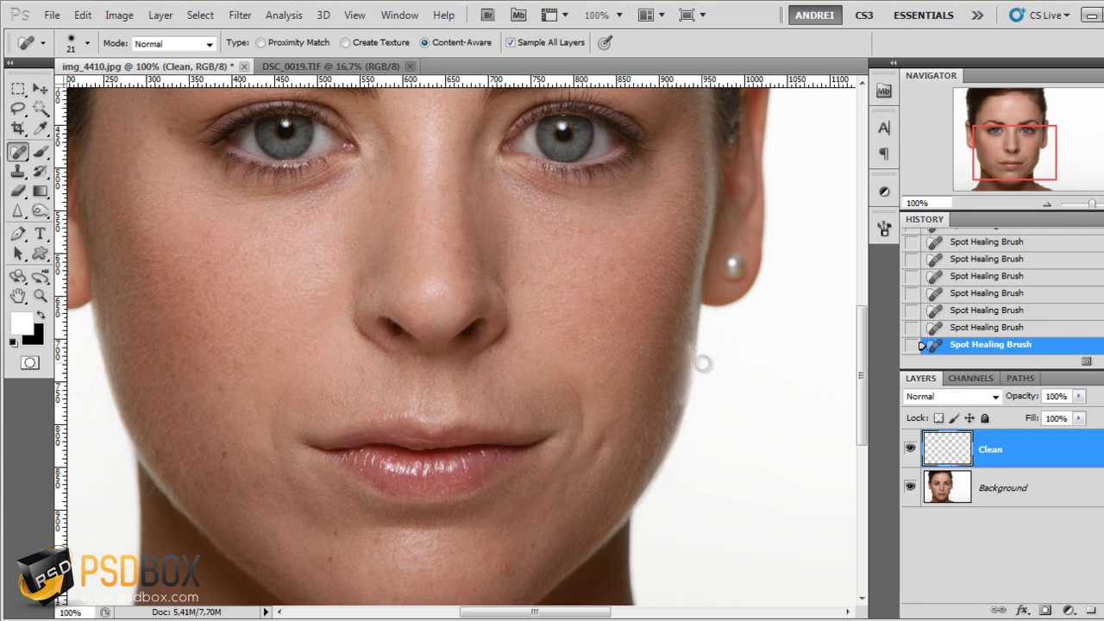
left_click(990, 312)
- Heal the spots on the chin, below the lips and on the cheek with the Spot Healing Brush
left_click(1014, 161)
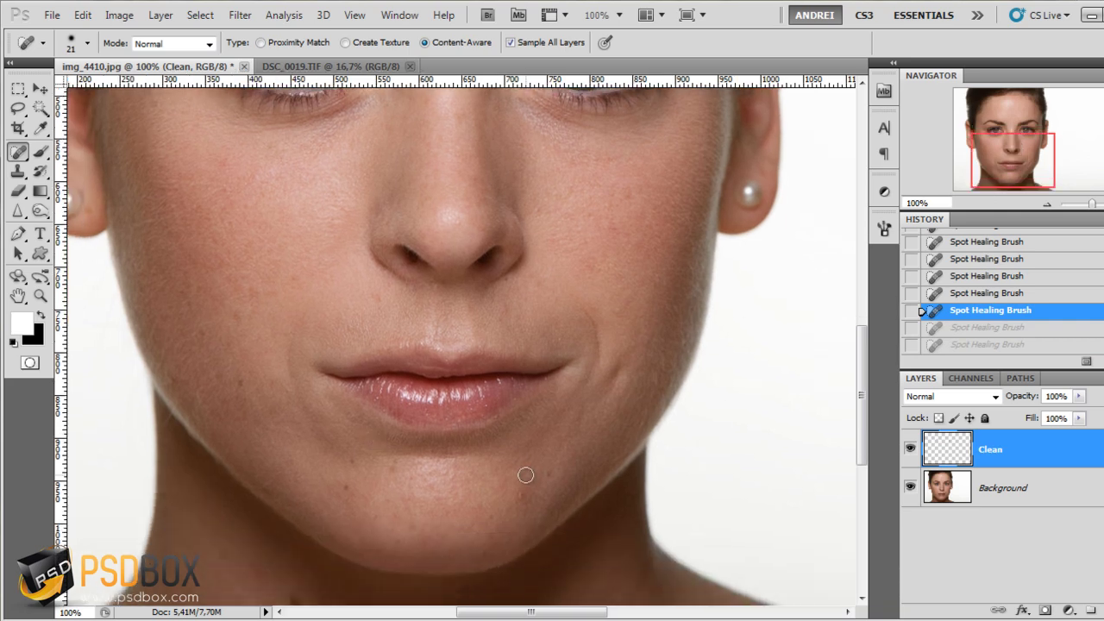
right_click(525, 475)
left_click(349, 476)
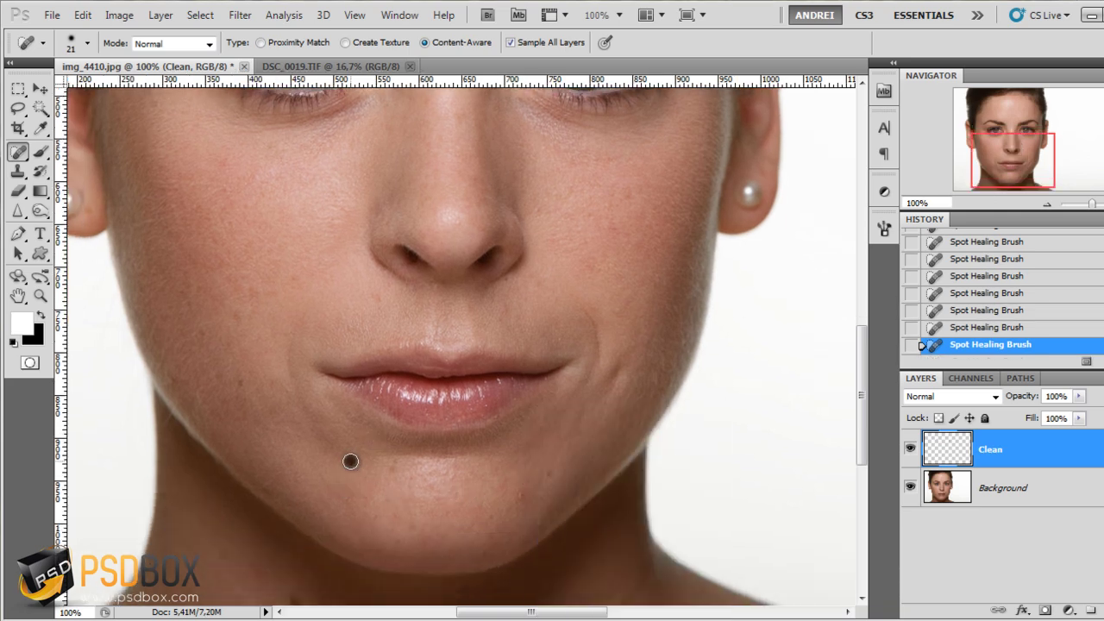
left_click(241, 301)
left_click(253, 291)
left_click(295, 276)
left_click(520, 500)
left_click(390, 466)
left_click_drag(1038, 166, 1030, 175)
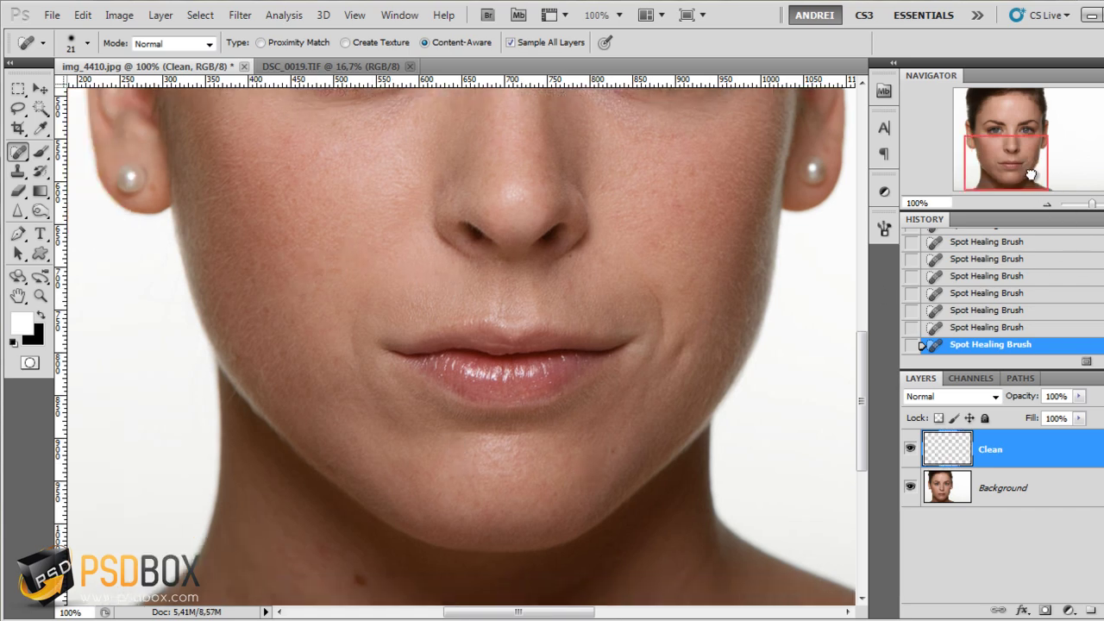
- Heal the dark mole on the neck below the jaw with the Spot Healing Brush
left_click(363, 577)
- Hide the Background layer and examine the healed patches on the Clean layer by themselves
left_click_drag(1037, 152, 1043, 122)
left_click(992, 498)
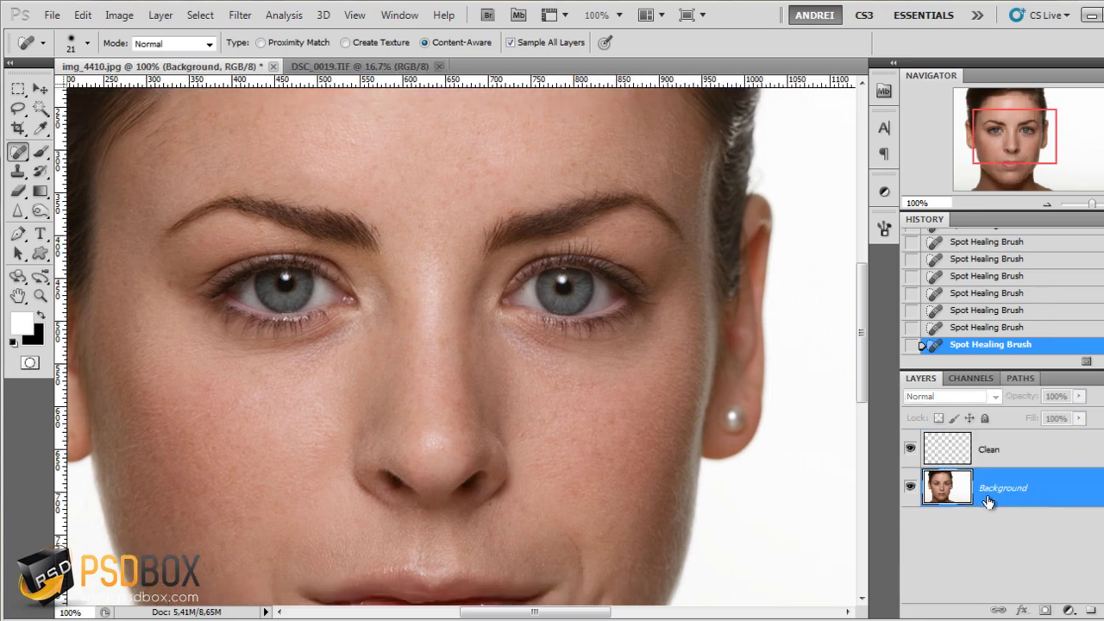
left_click(910, 488)
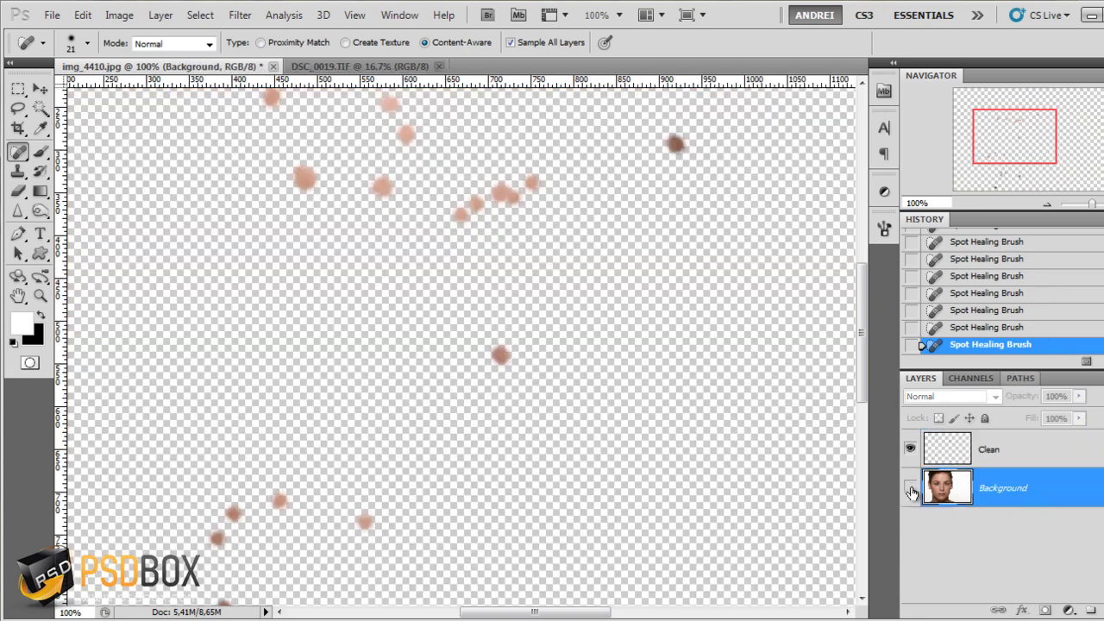
left_click_drag(1027, 136, 1023, 128)
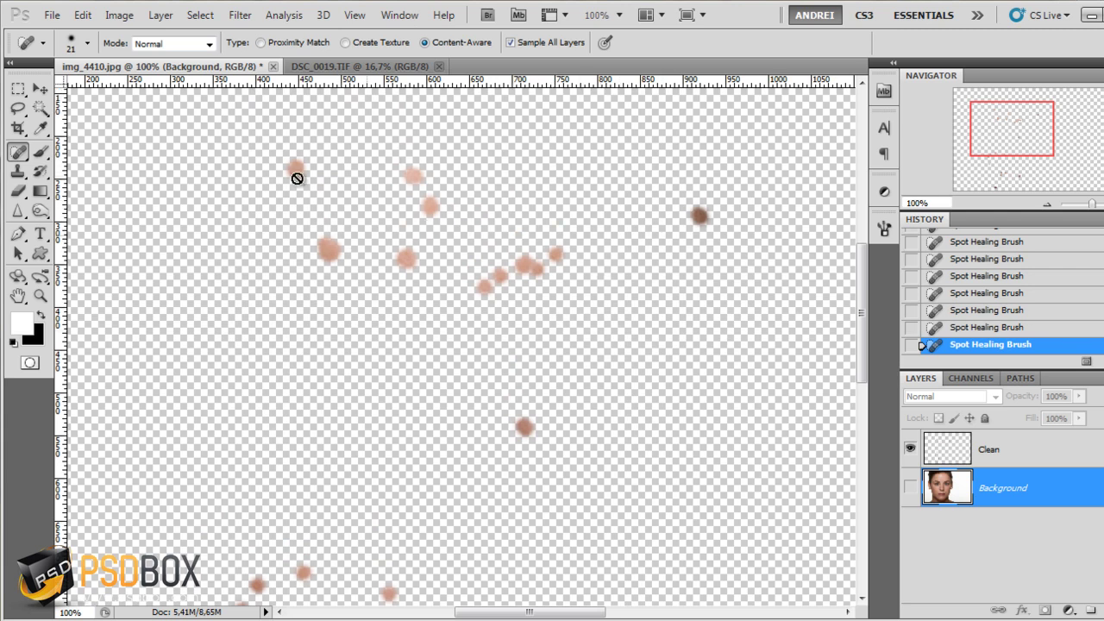
left_click(1008, 456)
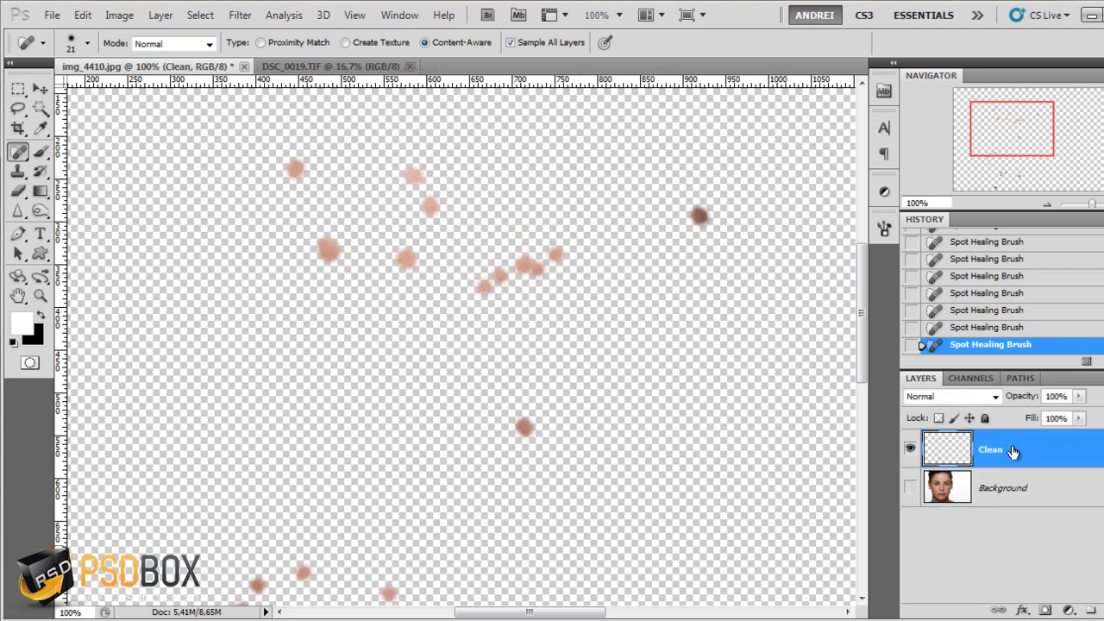
- Show the Background layer again and compare the face with the Clean layer hidden and shown, leaving Clean active
left_click(910, 488)
left_click(911, 454)
left_click(1032, 488)
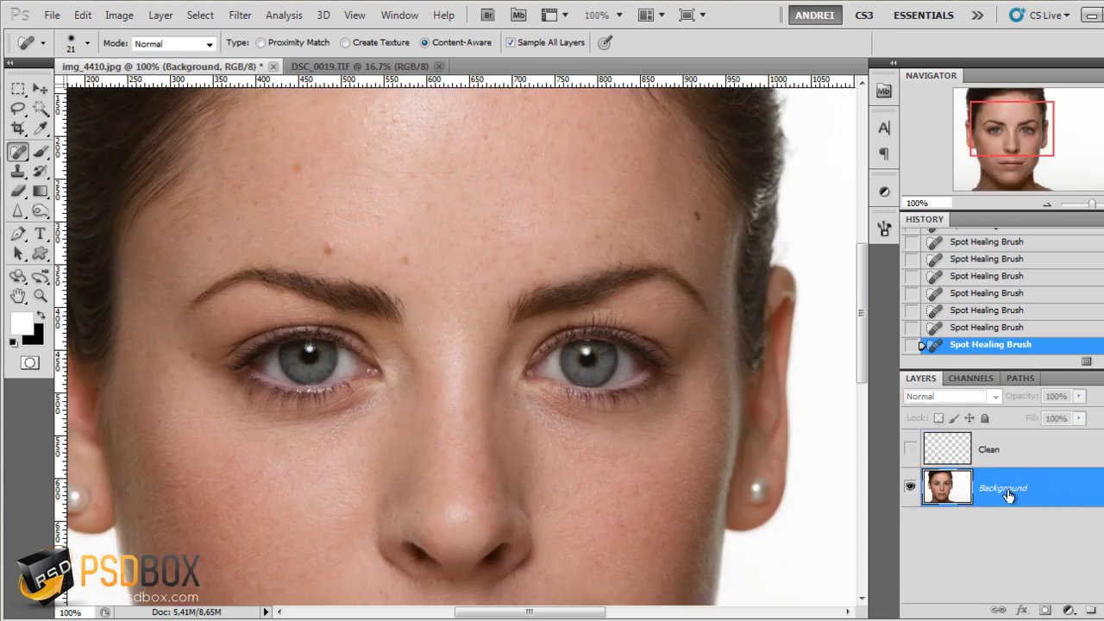
left_click(910, 450)
left_click(1032, 445)
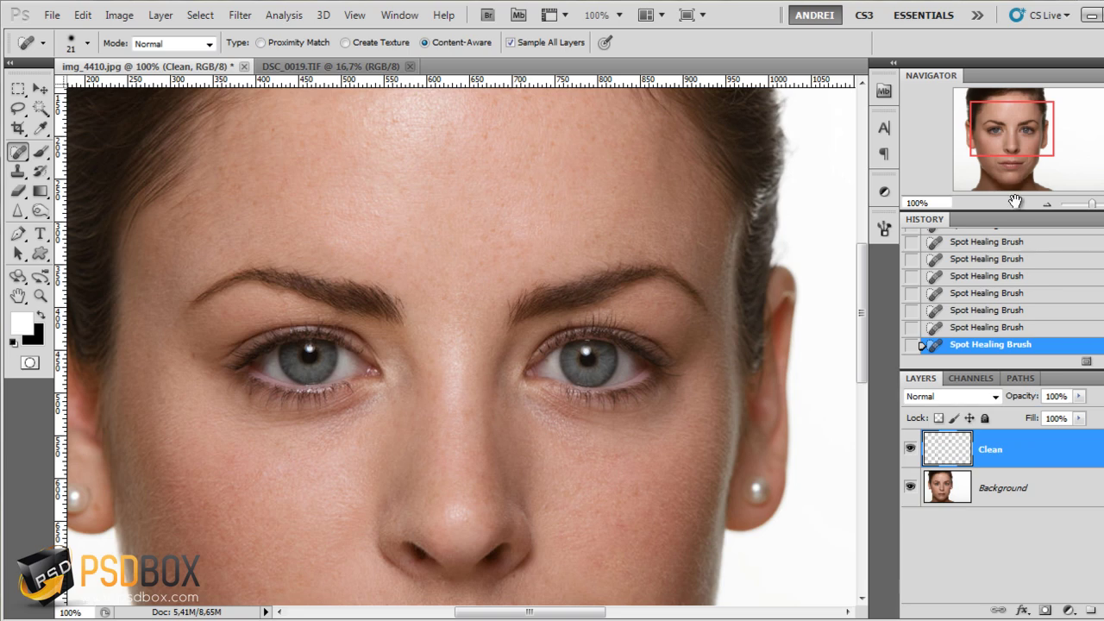
- Switch to the Healing Brush and set it to sample All Layers
right_click(15, 153)
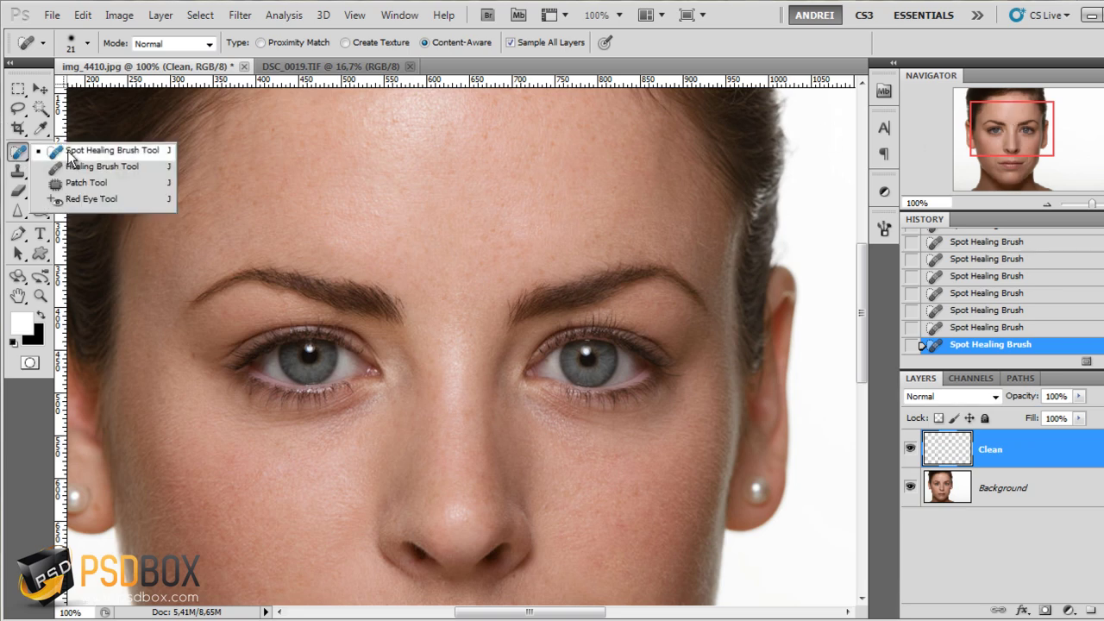
left_click(102, 166)
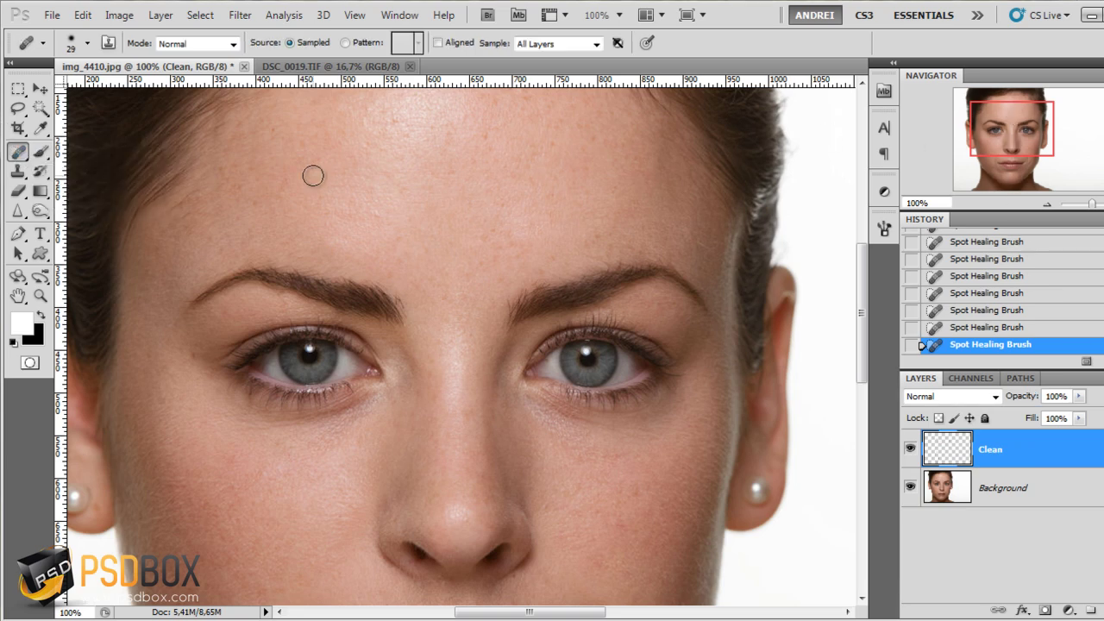
mouse_move(1031, 135)
left_mouse_down()
mouse_move(1032, 145)
mouse_move(1019, 140)
left_mouse_up()
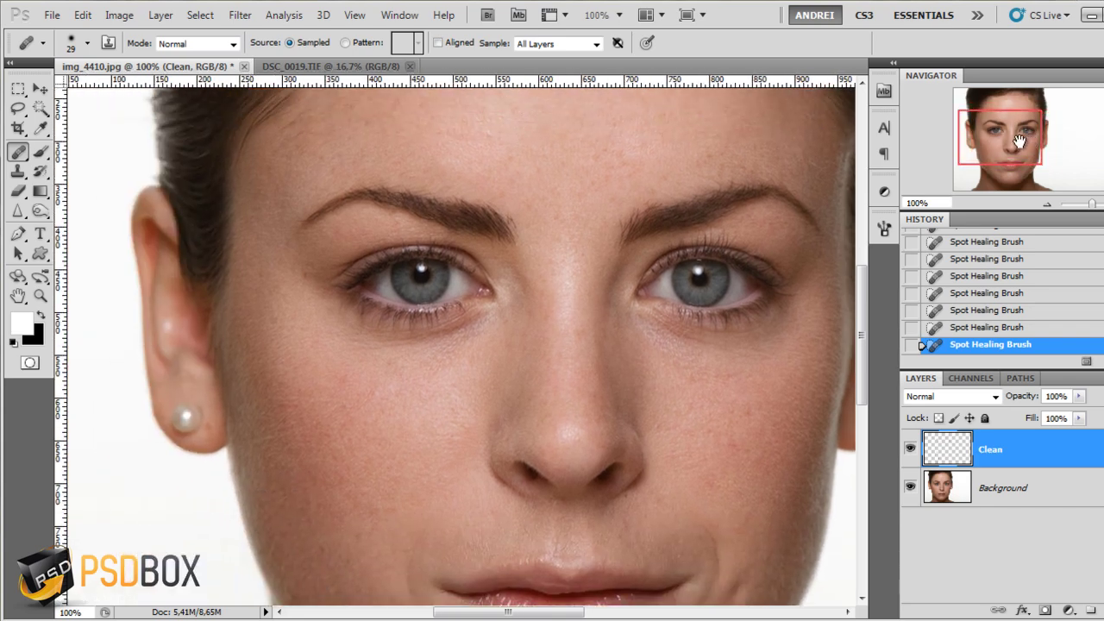
left_click(597, 44)
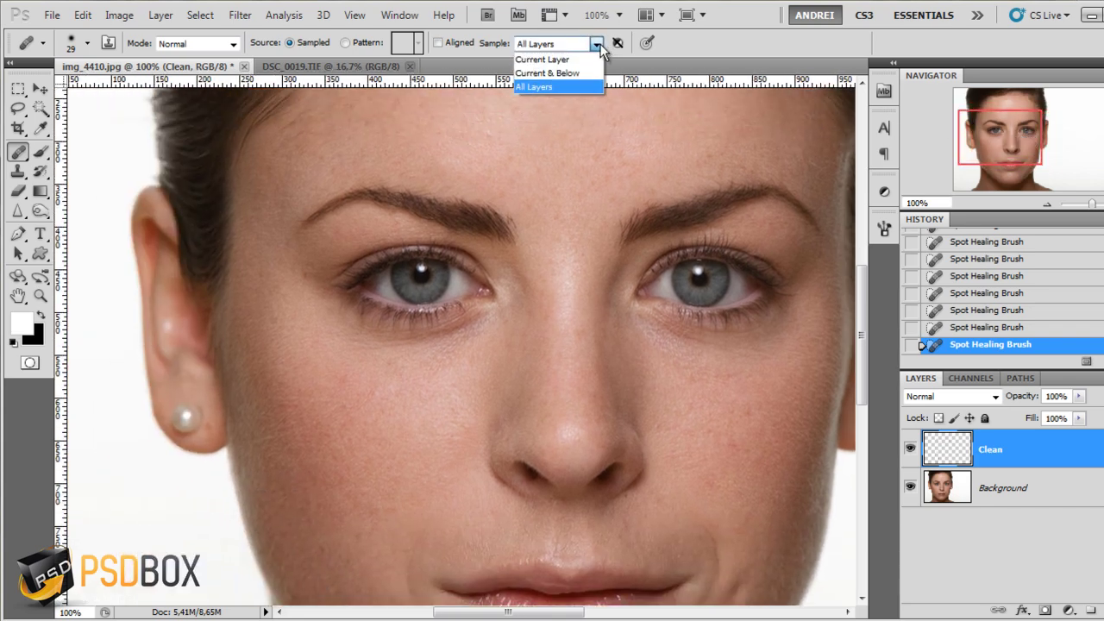
left_click(529, 87)
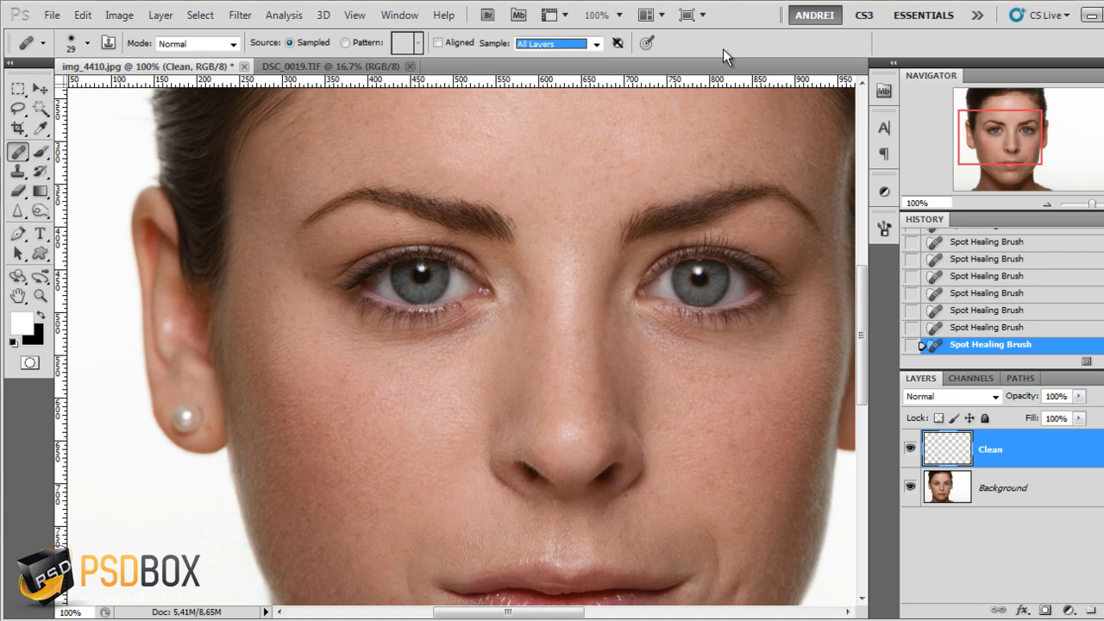
left_click(308, 275)
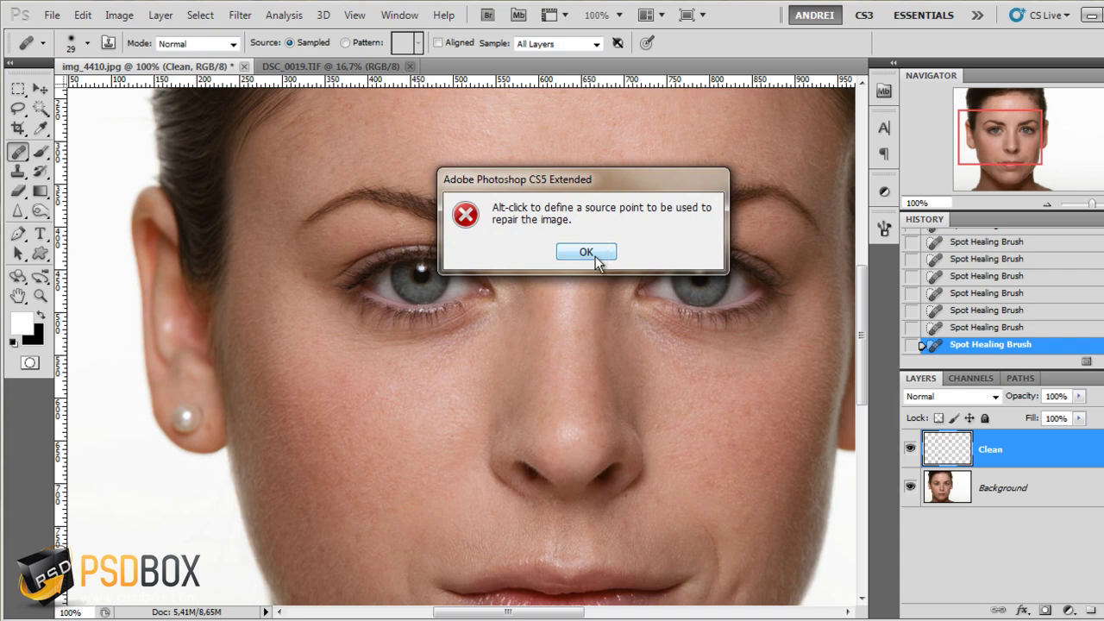
left_click(598, 259)
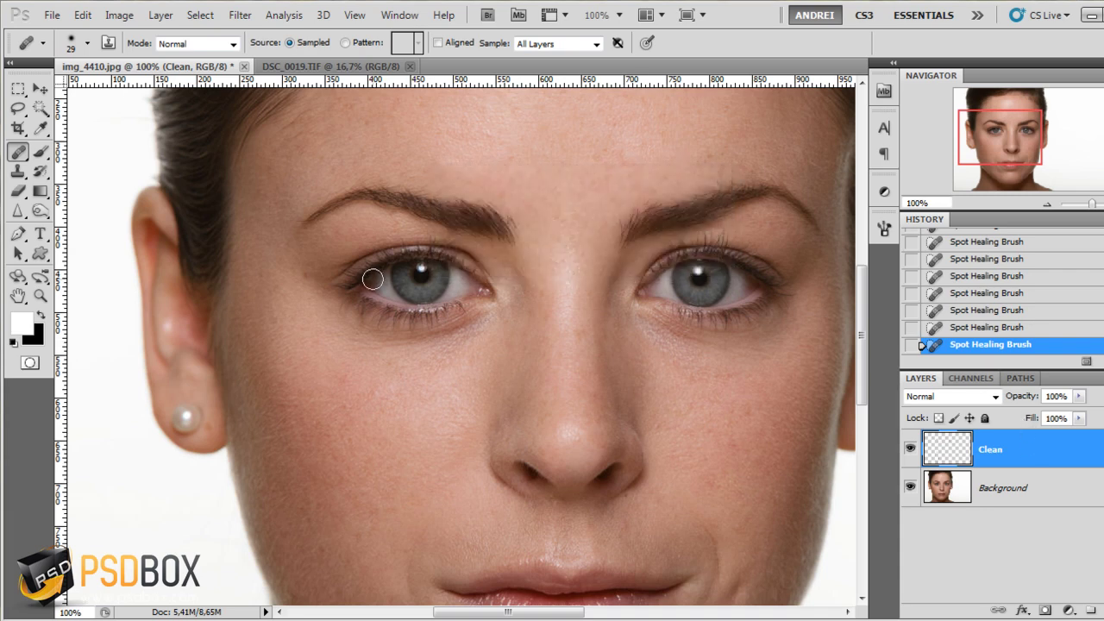
- Set the Healing Brush size to 12 px and heal the marks beside the outer corner of the eye from nearby skin
scroll(262, 284, "up", 2)
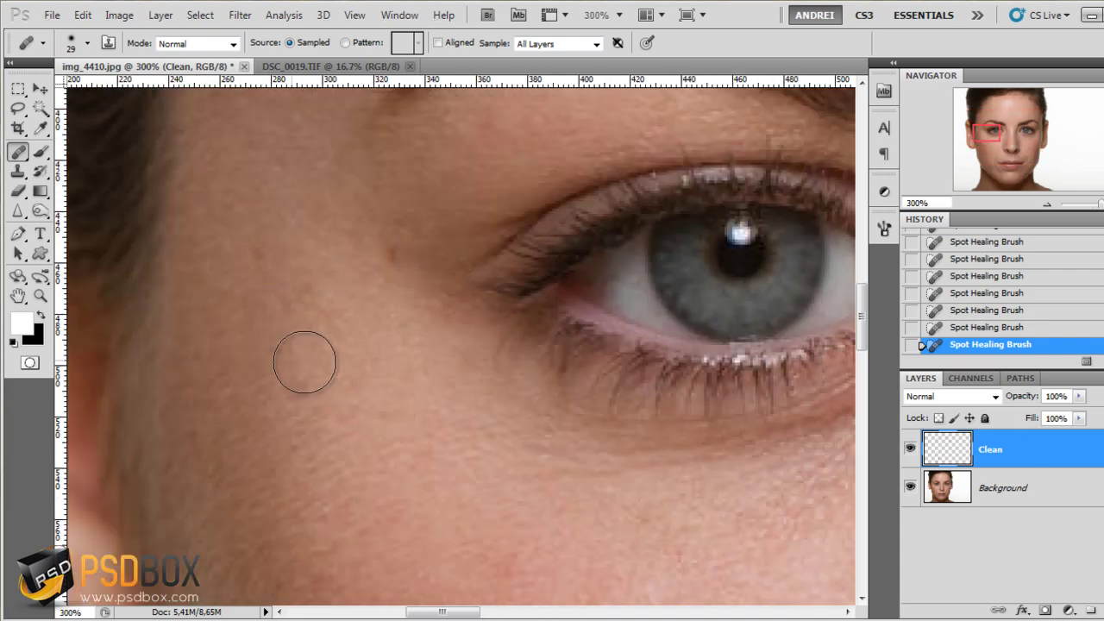
right_click(409, 326)
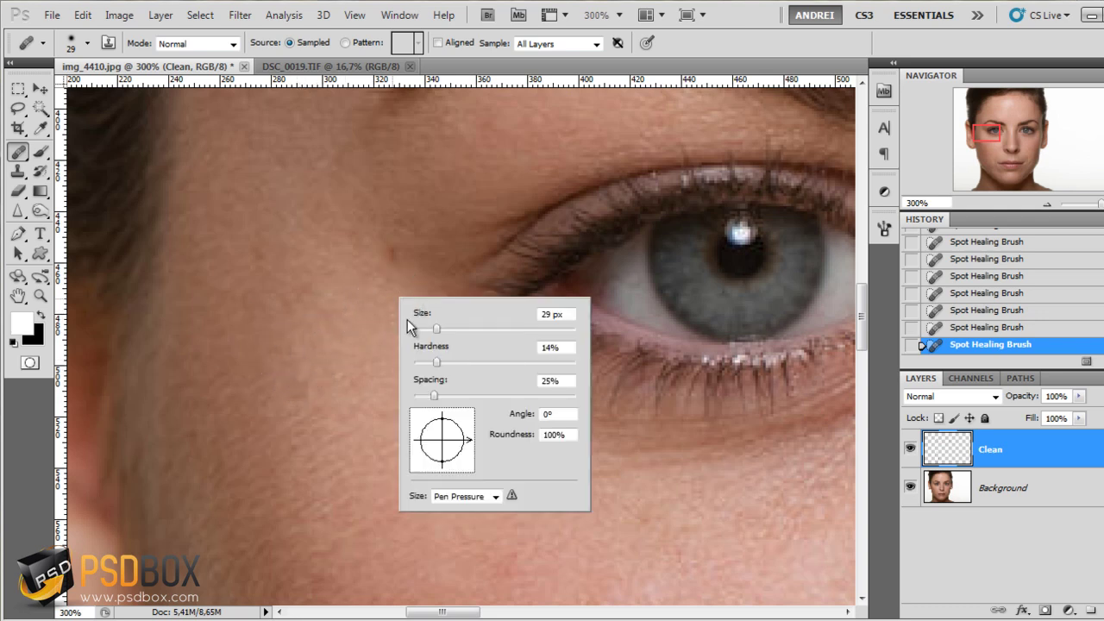
left_click_drag(422, 339, 427, 332)
key("Return")
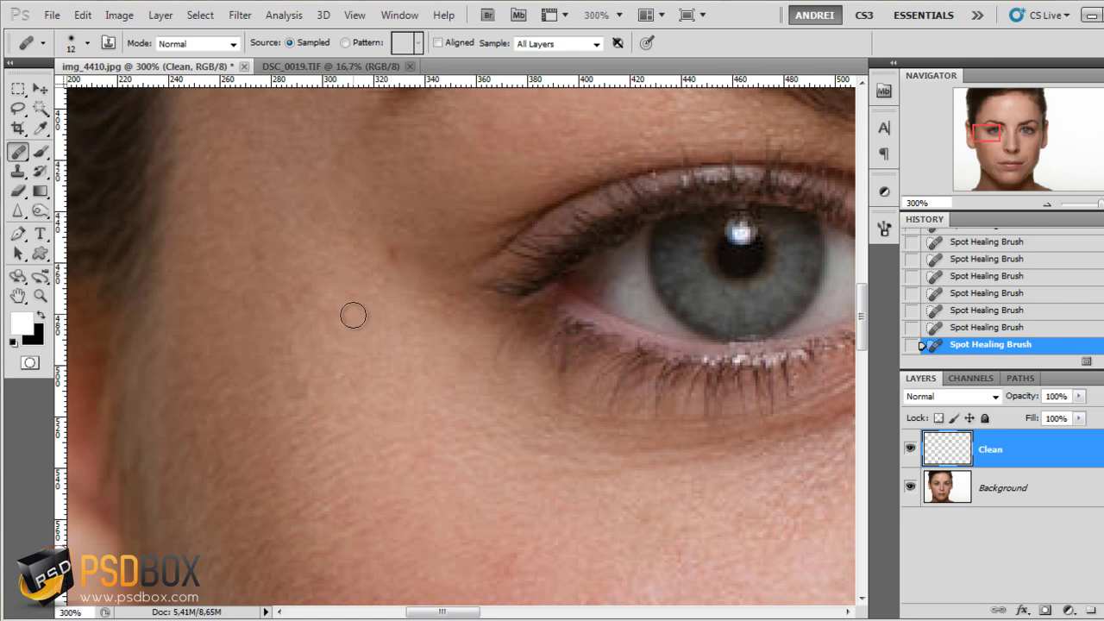
left_click(395, 250)
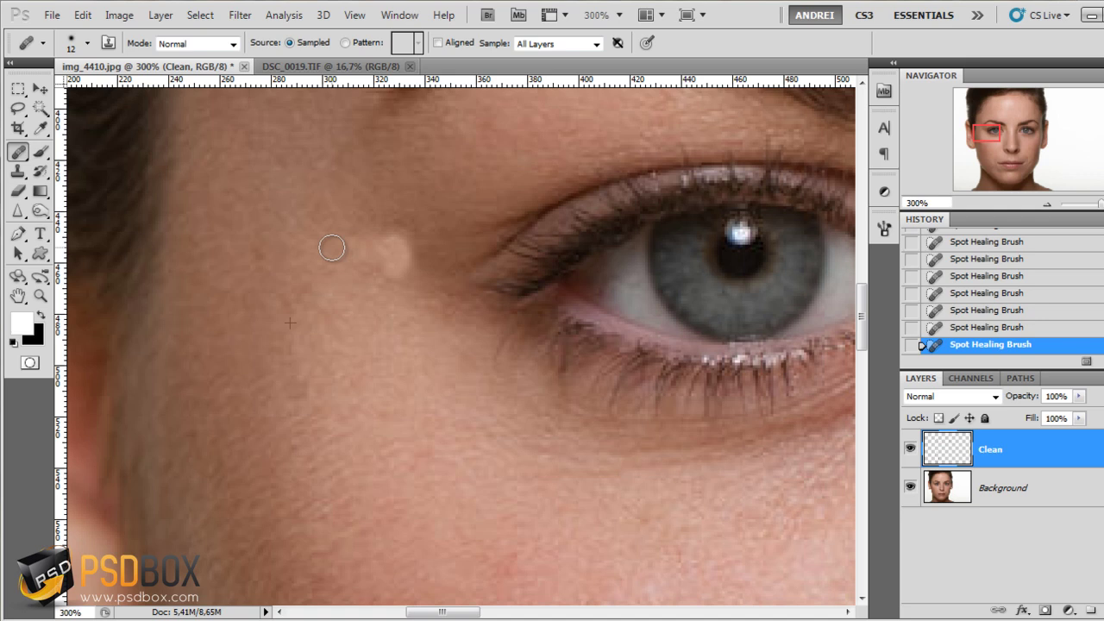
mouse_move(393, 236)
left_mouse_down()
mouse_move(398, 274)
mouse_move(365, 264)
left_mouse_up()
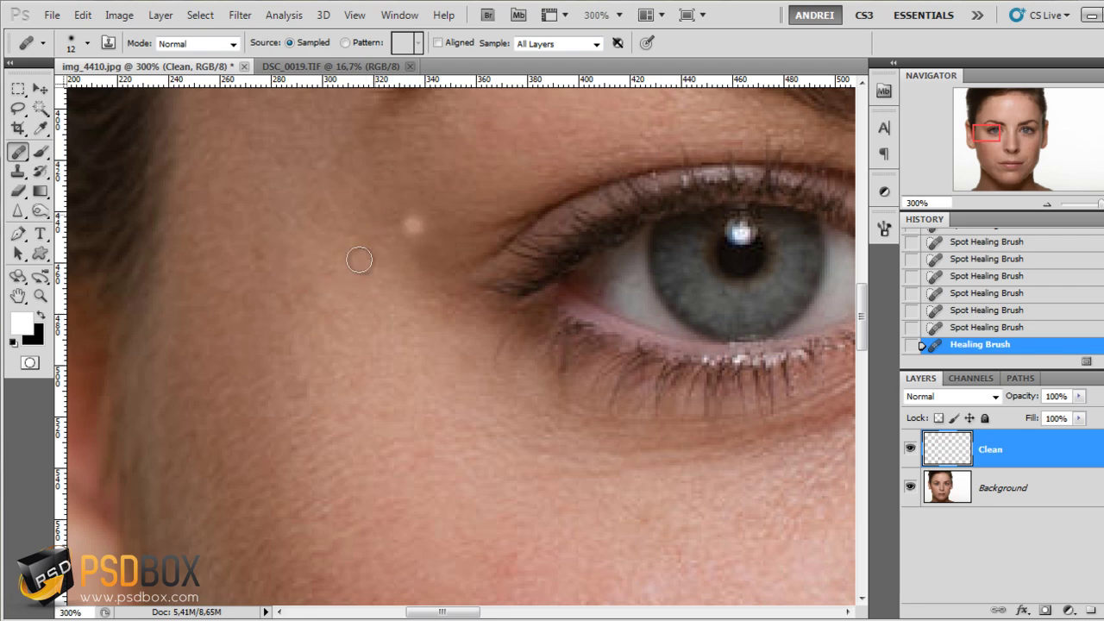
- Enlarge the Healing Brush to 22 px and heal the diagonal cheek crease beside the corner of the mouth
scroll(399, 294, "down", 5)
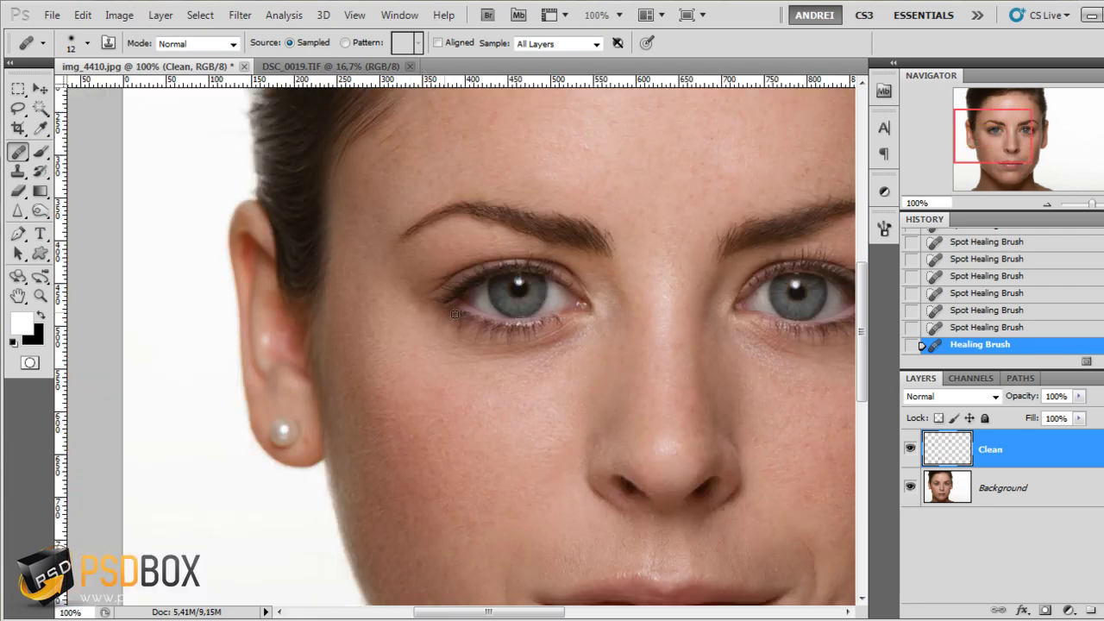
left_click_drag(654, 294, 594, 397)
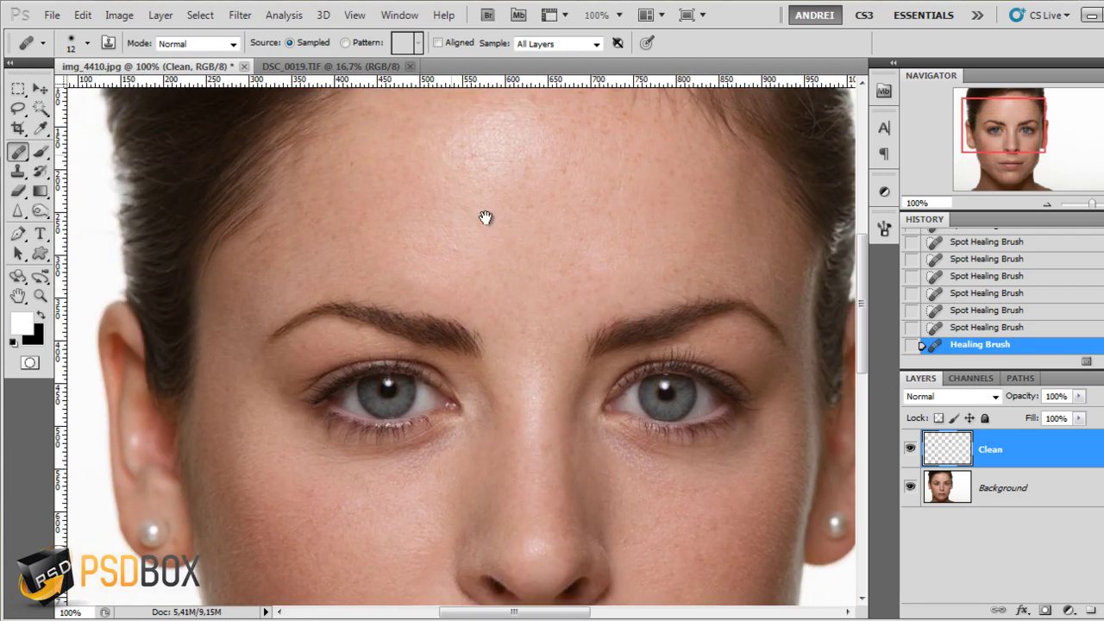
left_click_drag(486, 217, 527, 246)
left_click_drag(561, 325, 557, 219)
left_click_drag(446, 517, 473, 207)
left_click_drag(629, 408, 466, 375)
scroll(695, 316, "up", 2)
scroll(665, 318, "down", 1)
key("bracketright")
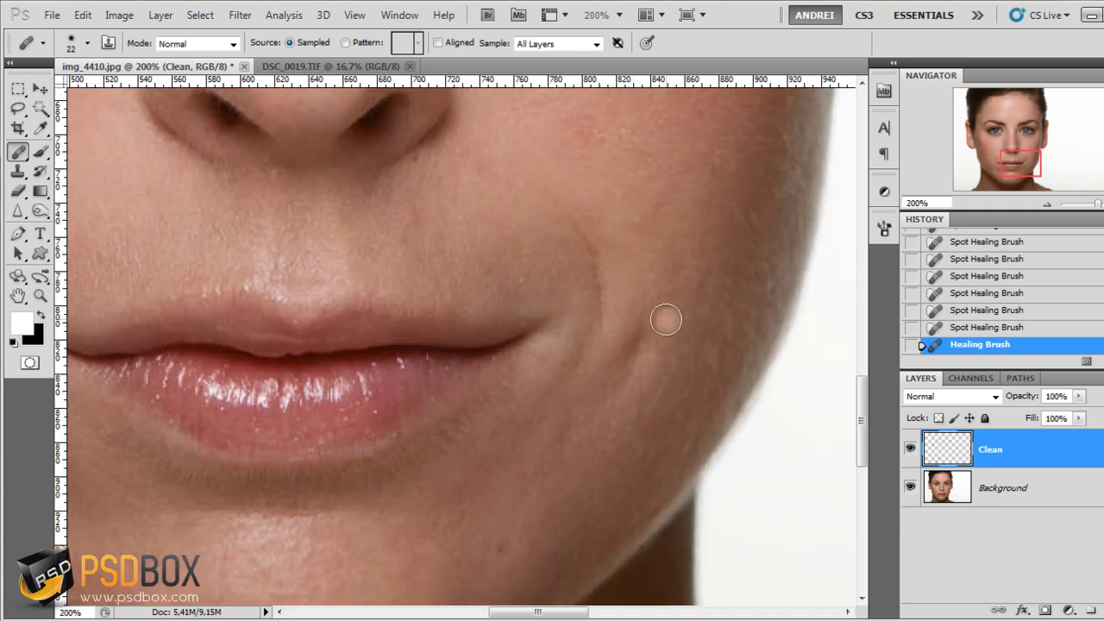
mouse_move(603, 368)
left_mouse_down()
mouse_move(662, 333)
mouse_move(595, 389)
mouse_move(699, 385)
left_mouse_up()
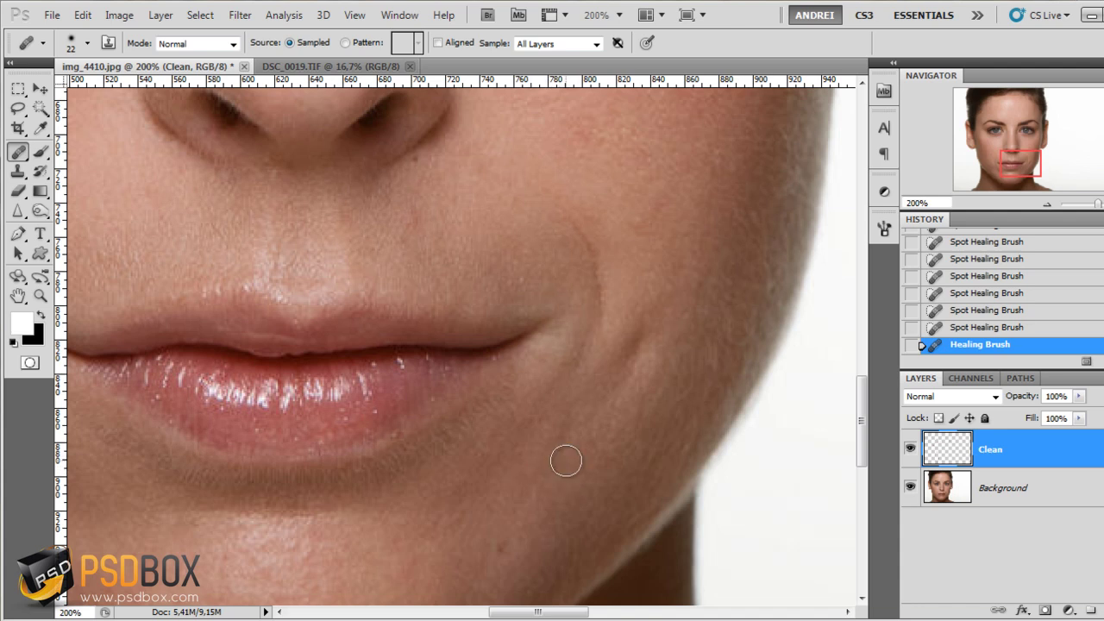
mouse_move(643, 313)
left_mouse_down()
mouse_move(608, 382)
mouse_move(627, 377)
mouse_move(659, 303)
mouse_move(636, 370)
mouse_move(584, 426)
mouse_move(612, 412)
mouse_move(661, 351)
mouse_move(666, 323)
left_mouse_up()
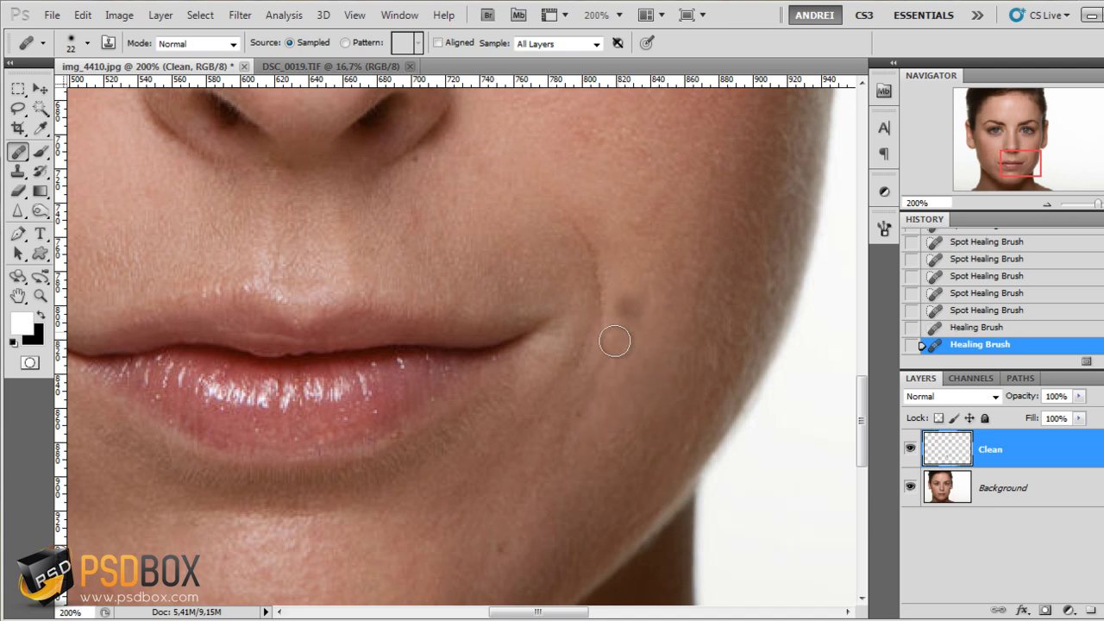
mouse_move(630, 305)
left_mouse_down()
mouse_move(595, 380)
mouse_move(635, 427)
left_mouse_up()
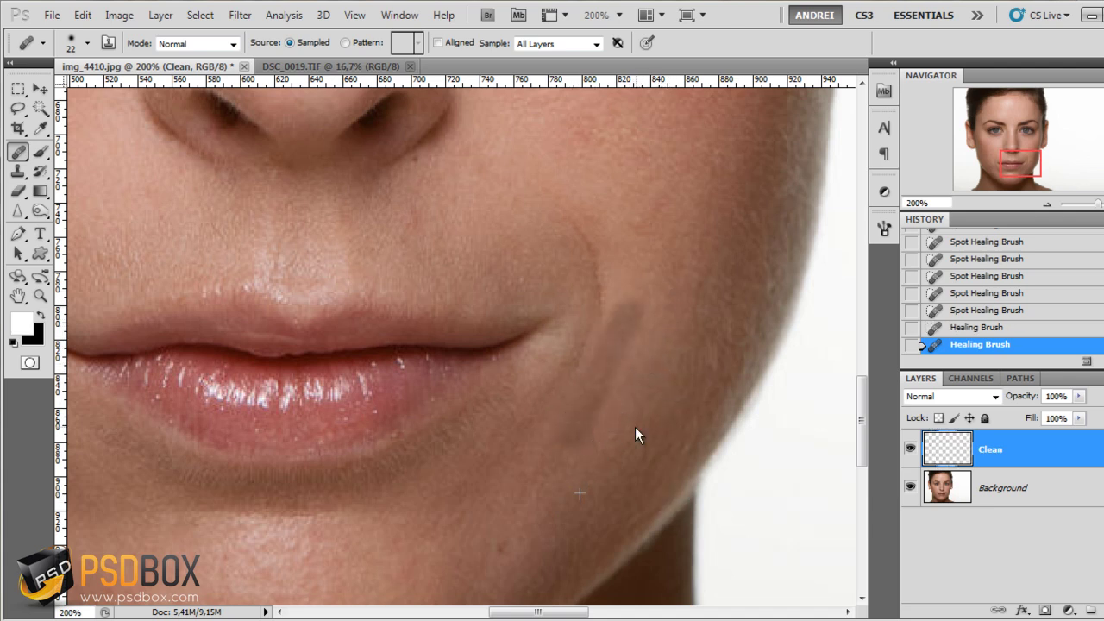
- Heal the curved smile line around the mouth corner and even out the neighbouring cheek skin with the Healing Brush
key("ctrl+1")
scroll(664, 407, "down", 4)
scroll(663, 369, "up", 5)
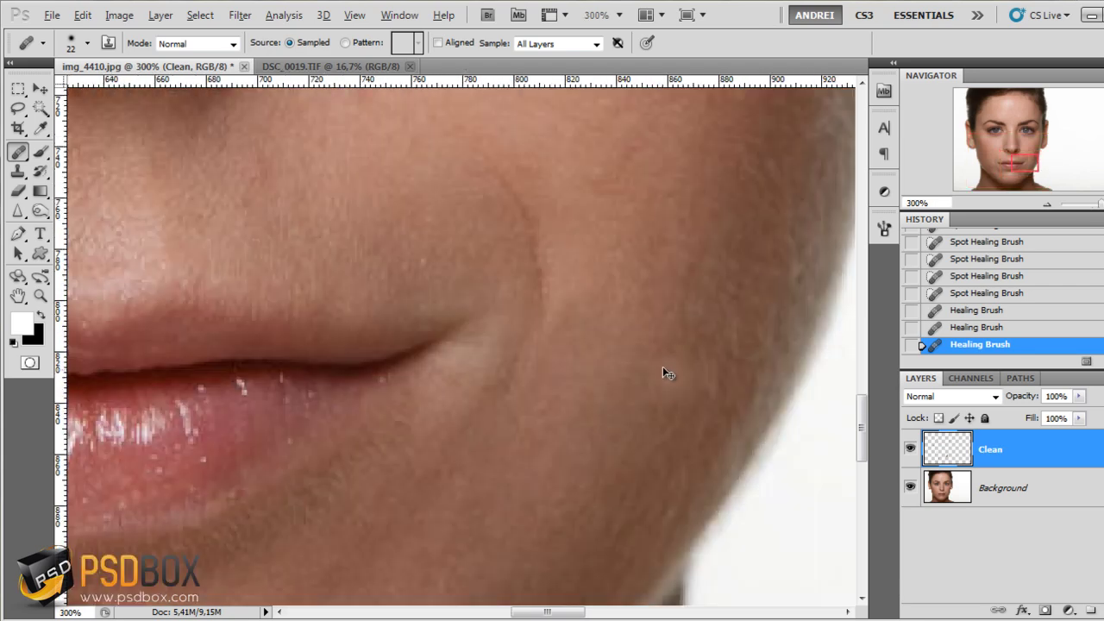
left_click(554, 377)
scroll(616, 423, "down", 1)
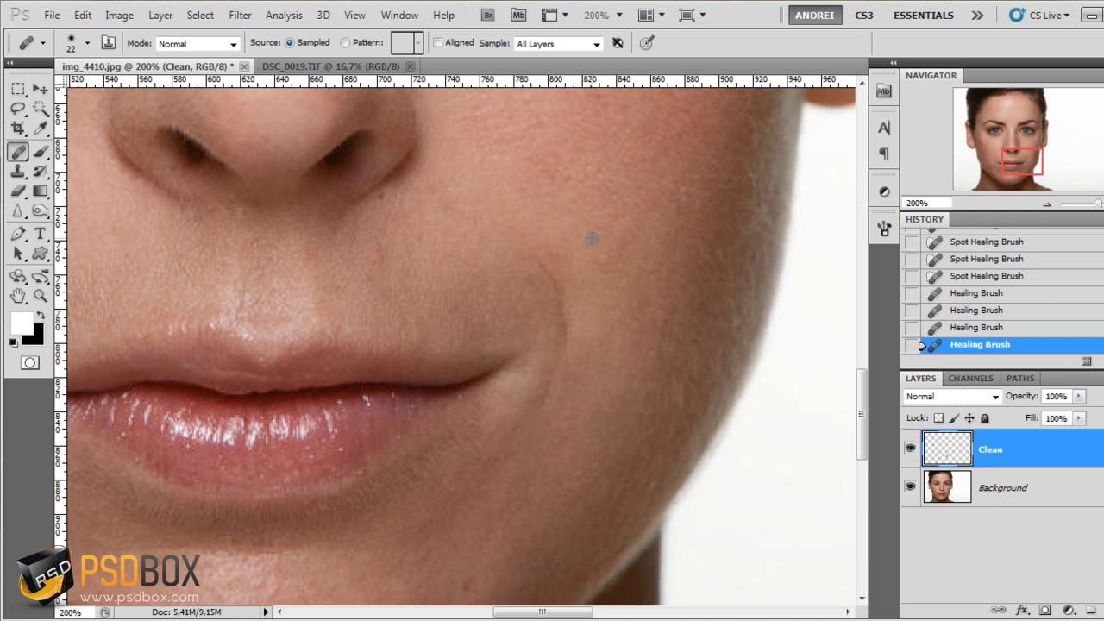
mouse_move(583, 247)
left_mouse_down()
mouse_move(535, 259)
mouse_move(555, 288)
mouse_move(559, 334)
mouse_move(537, 436)
left_mouse_up()
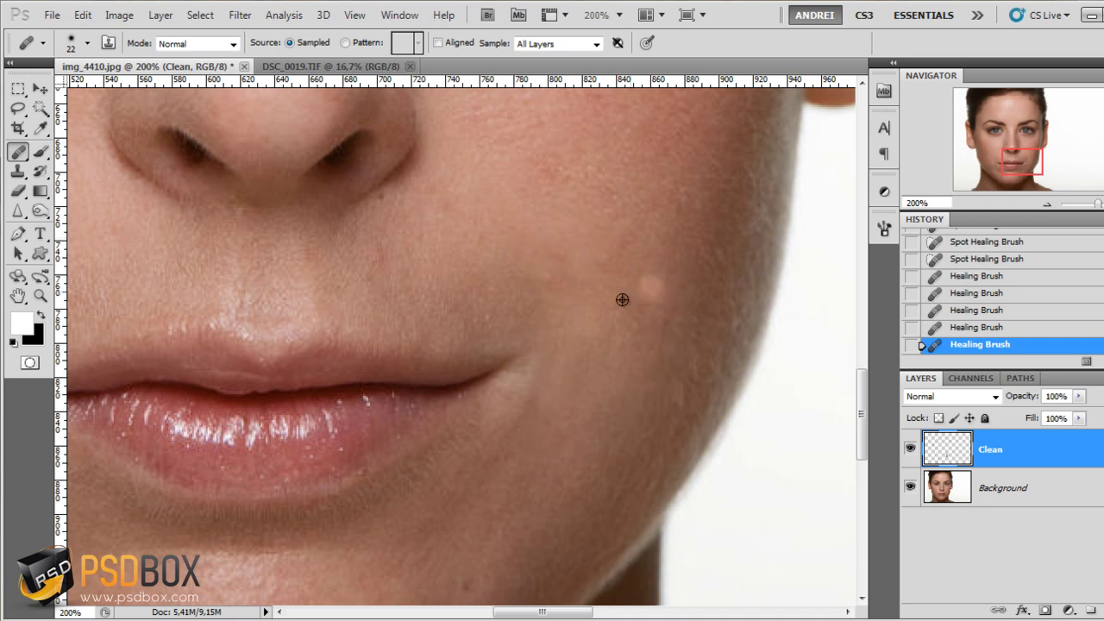
key("ctrl+minus")
key("ctrl+plus")
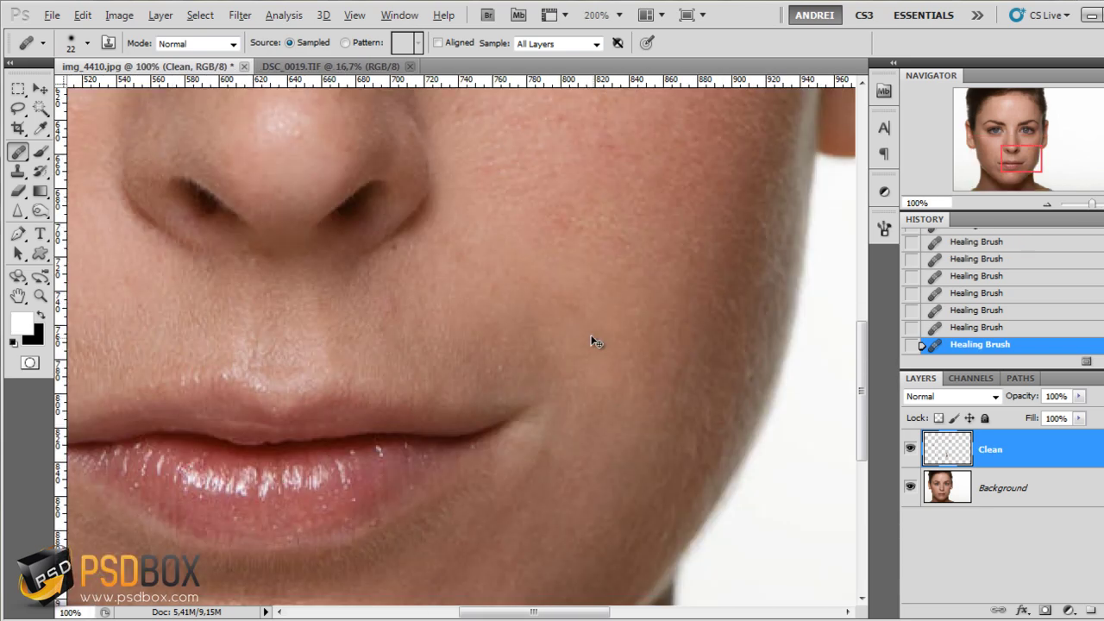
- Compare the lower face before and after retouching by toggling the Clean layer's visibility, leaving it shown
key("ctrl+minus")
key("ctrl+minus")
key("ctrl+plus")
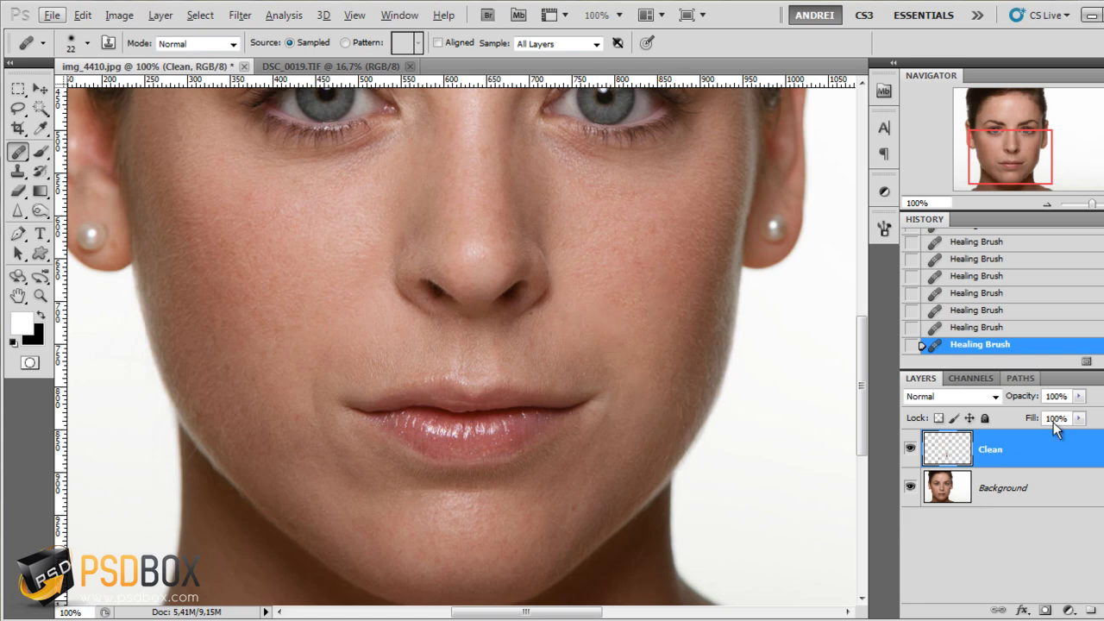
left_click(910, 448)
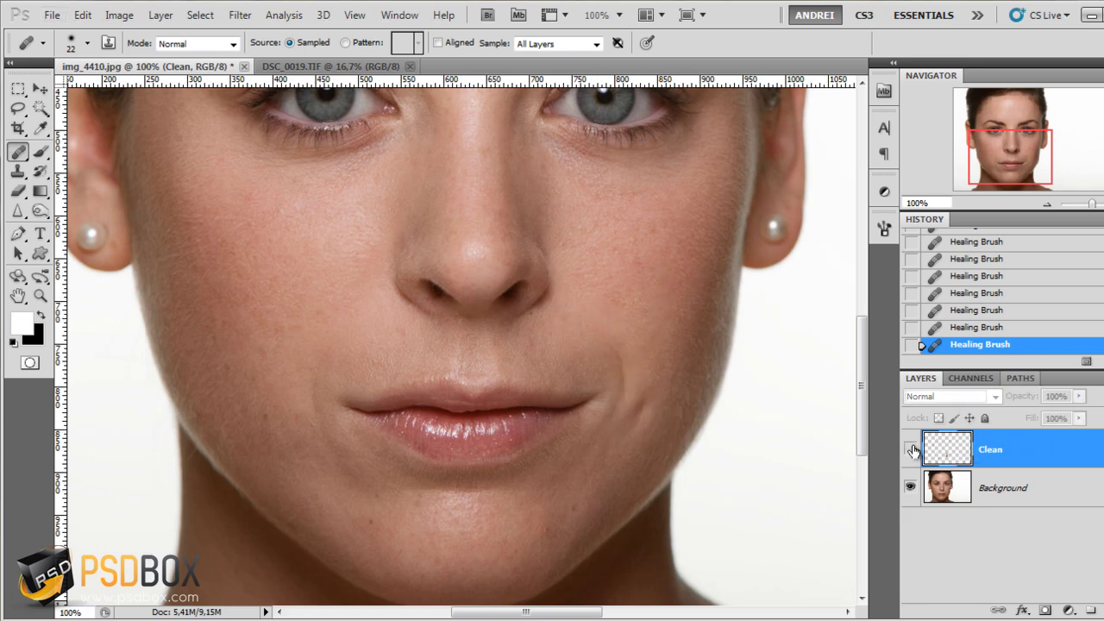
left_click(911, 448)
left_click(910, 449)
left_click(910, 448)
- Heal the remaining small spots on the cheek and nose, switching back to the Spot Healing Brush
scroll(502, 190, "down", 1)
scroll(502, 189, "up", 2)
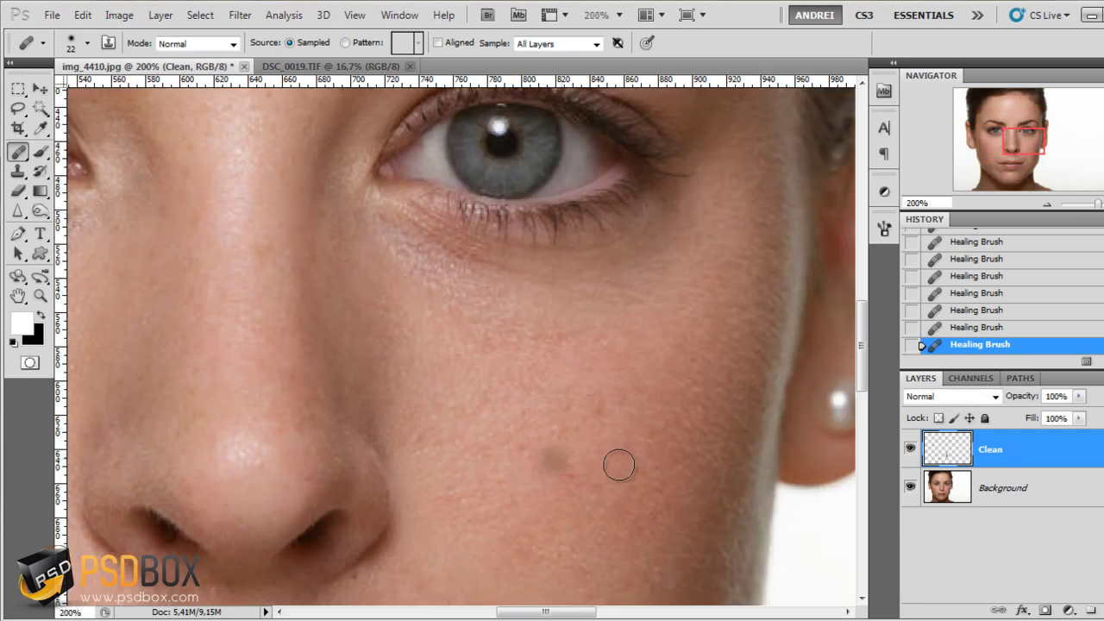
left_click_drag(619, 428, 581, 357)
right_click(17, 155)
left_click(94, 151)
left_click(550, 307)
left_click(516, 369)
left_click(464, 349)
left_click(376, 337)
left_click(525, 305)
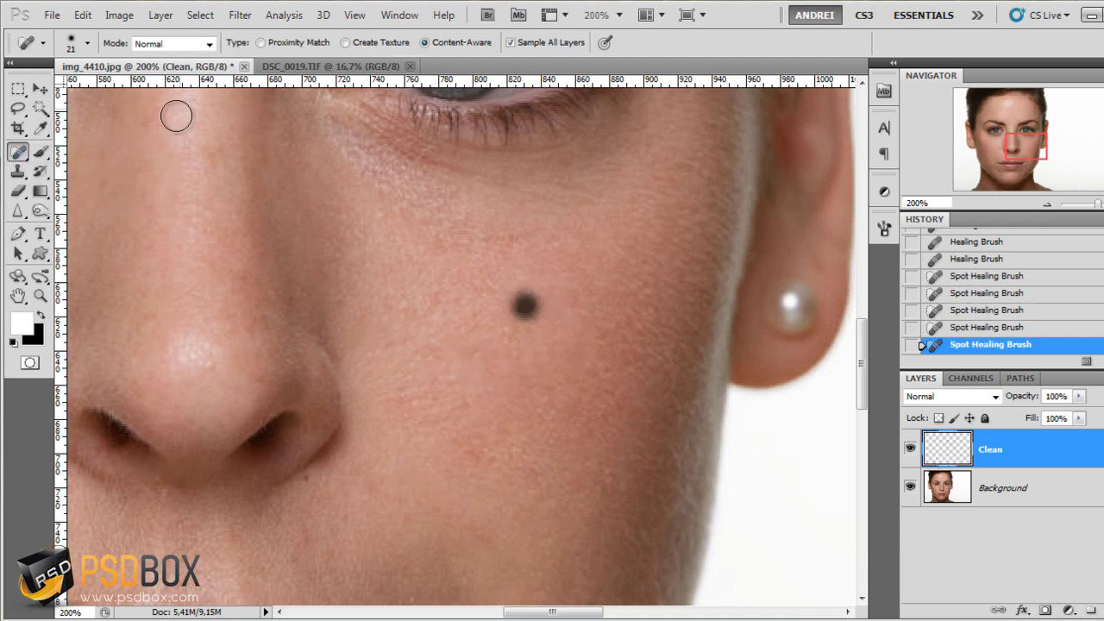
left_click(212, 159)
left_click(518, 332)
left_click(484, 283)
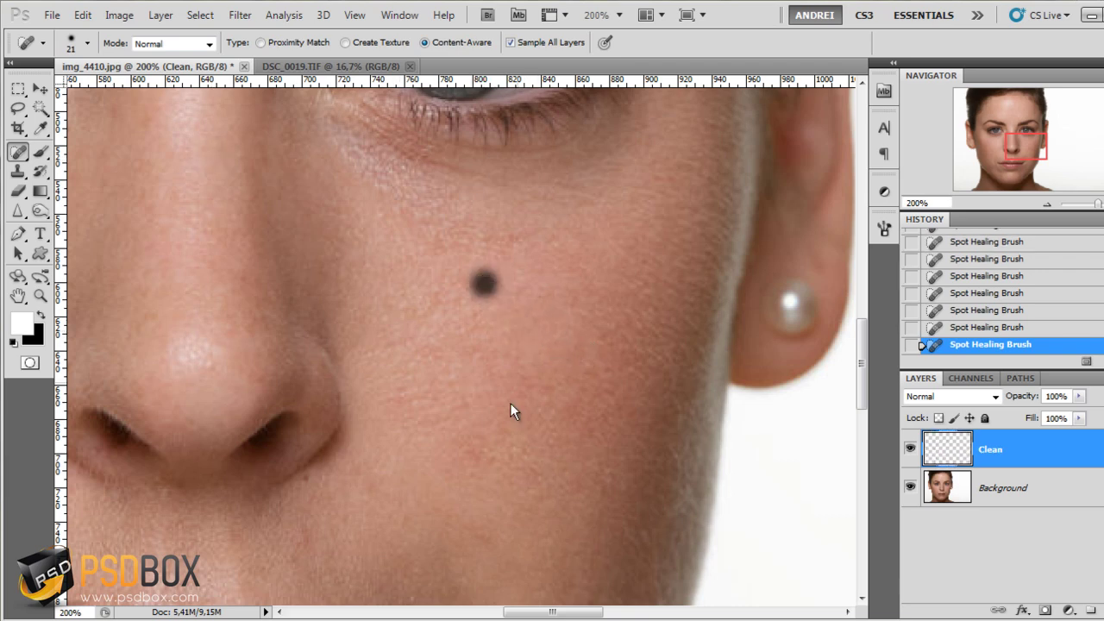
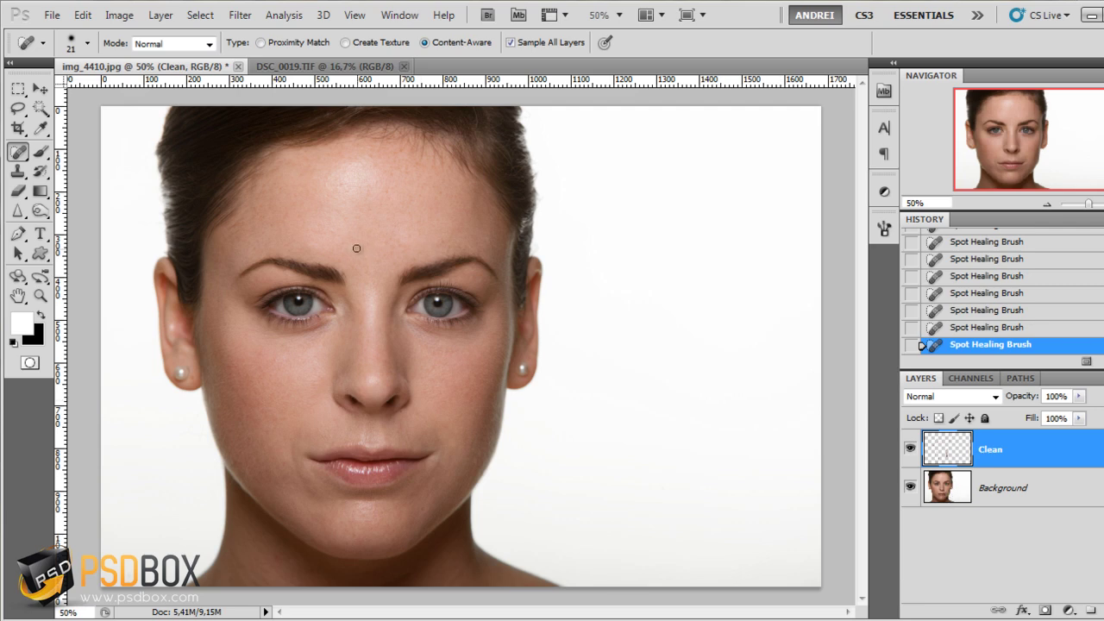
left_click(16, 153)
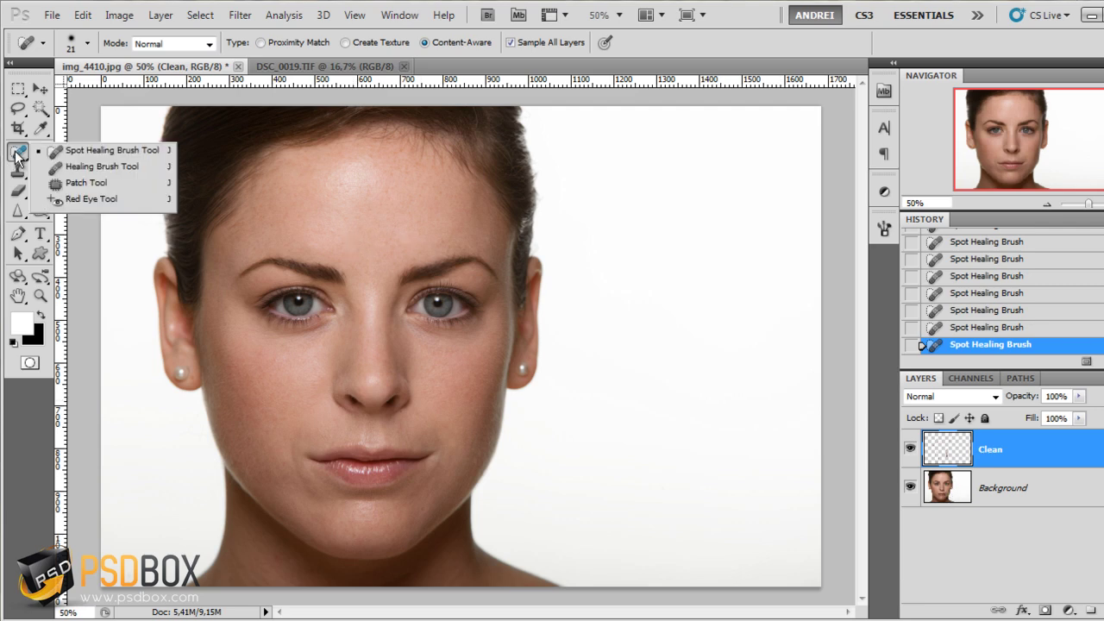
left_click(15, 155)
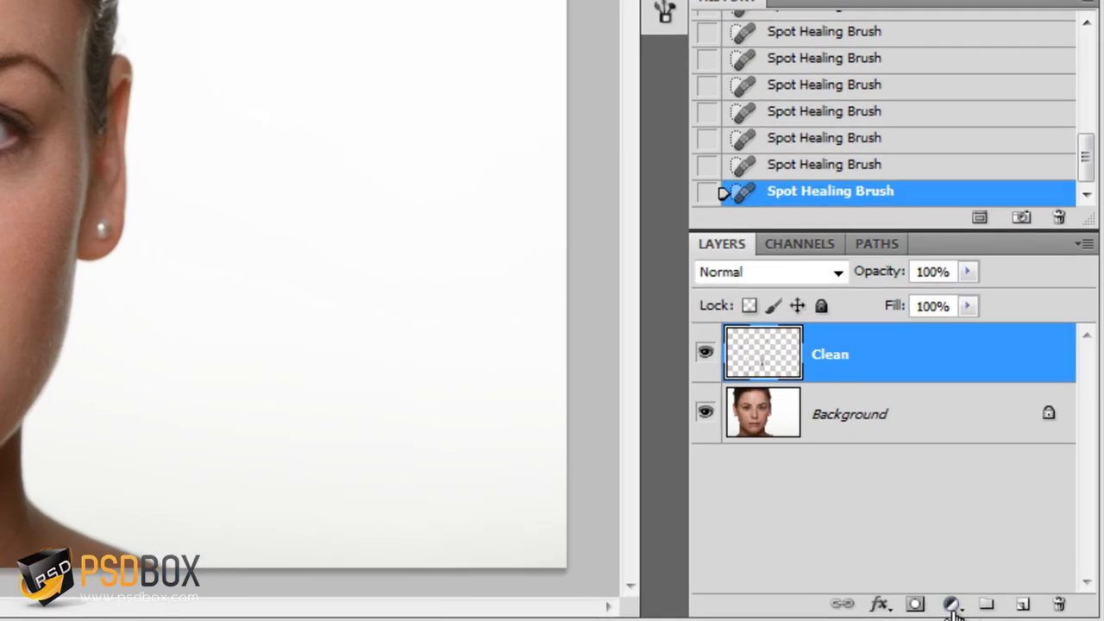
- Try a Brightness/Contrast adjustment layer above the Clean layer with contrast 14, and delete that layer again
left_click(951, 604)
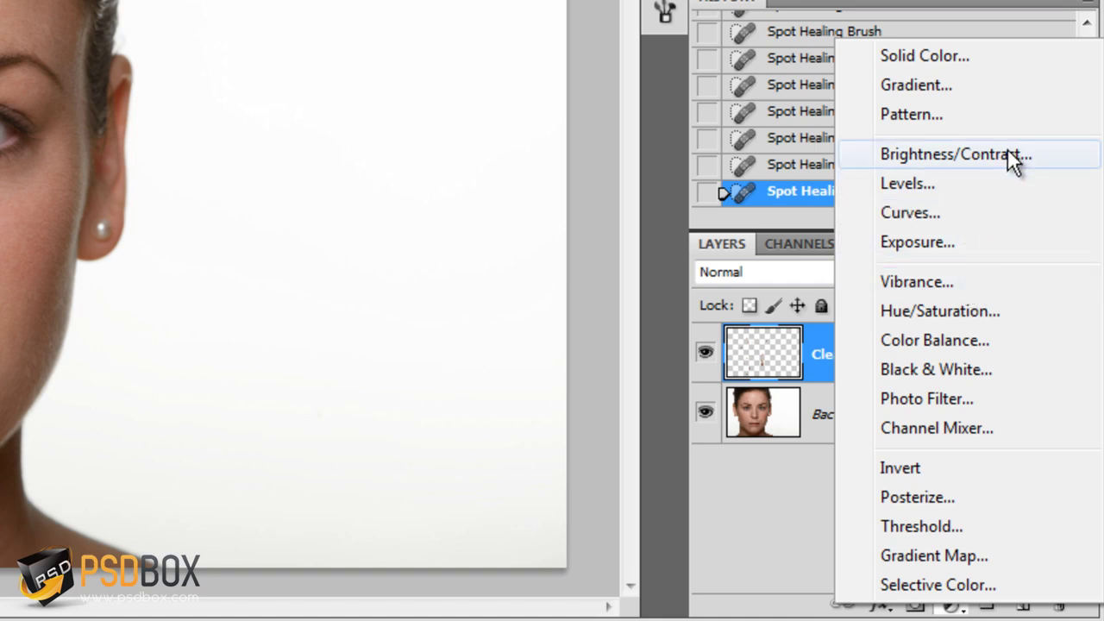
left_click(944, 152)
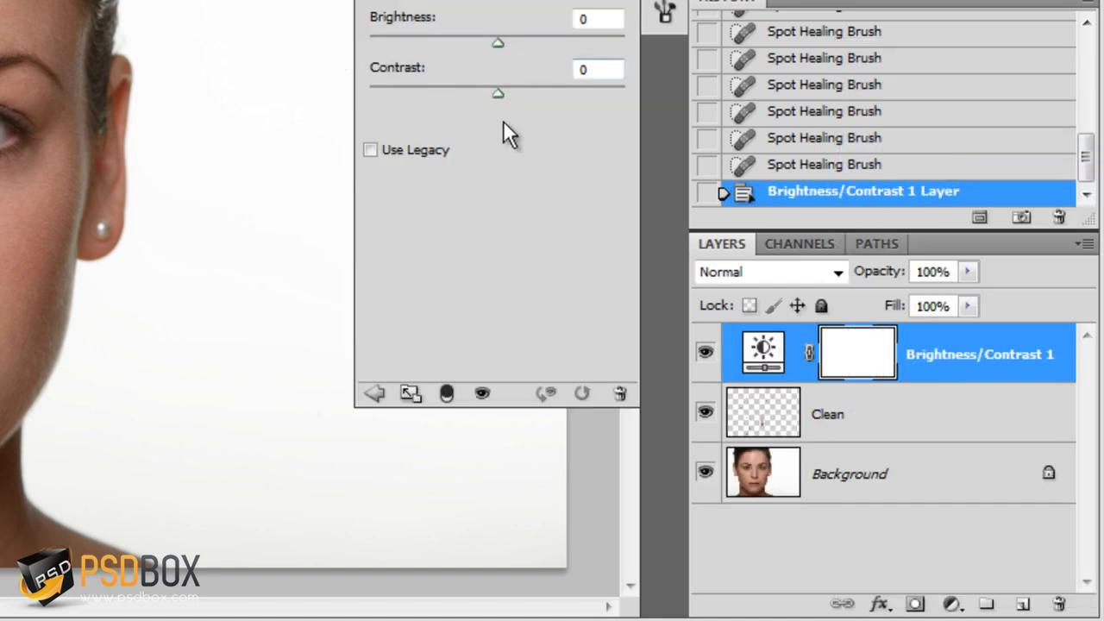
mouse_move(500, 95)
left_mouse_down()
mouse_move(520, 95)
mouse_move(482, 98)
mouse_move(530, 102)
mouse_move(515, 104)
left_mouse_up()
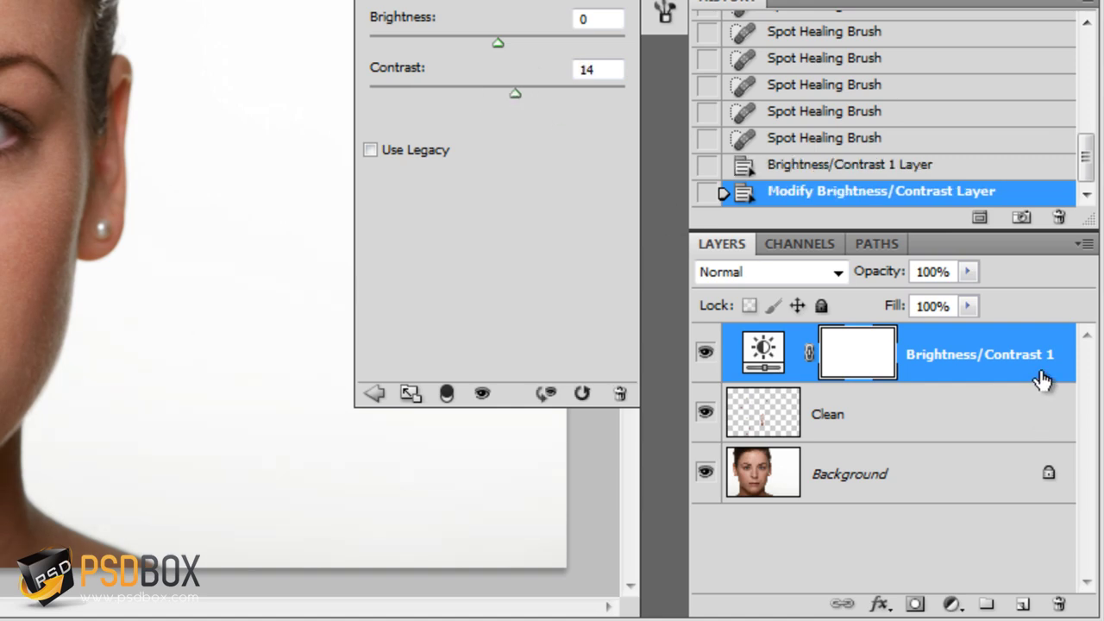
left_click_drag(1037, 382, 1078, 616)
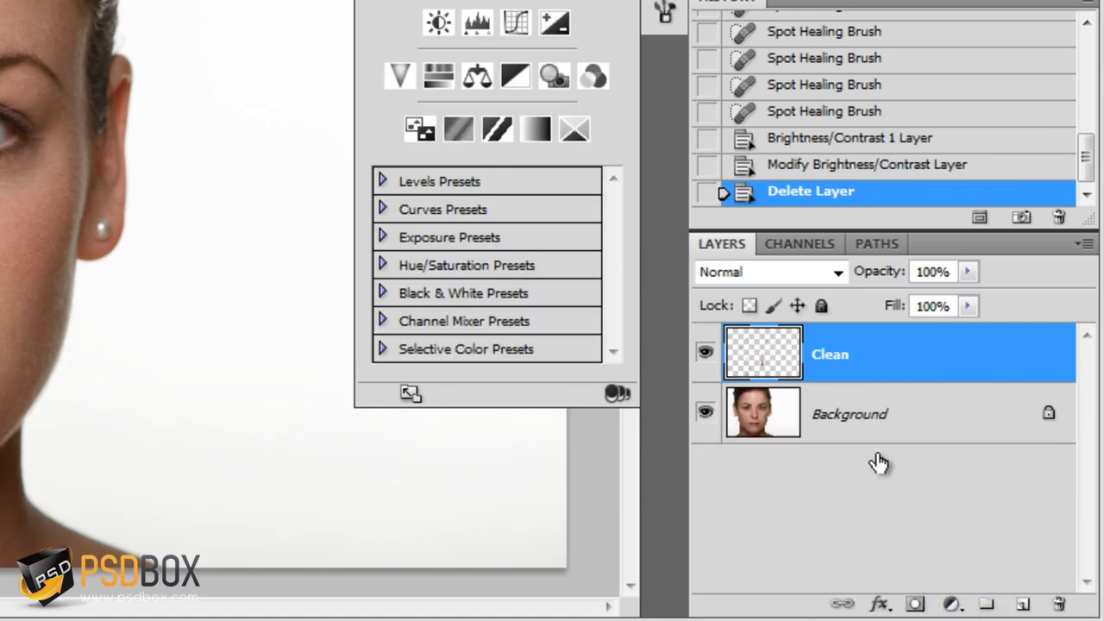
- Add a Levels adjustment layer above Clean with RGB input levels 12, 1.13 and 247, and compare the portrait with it hidden and shown
left_click(951, 604)
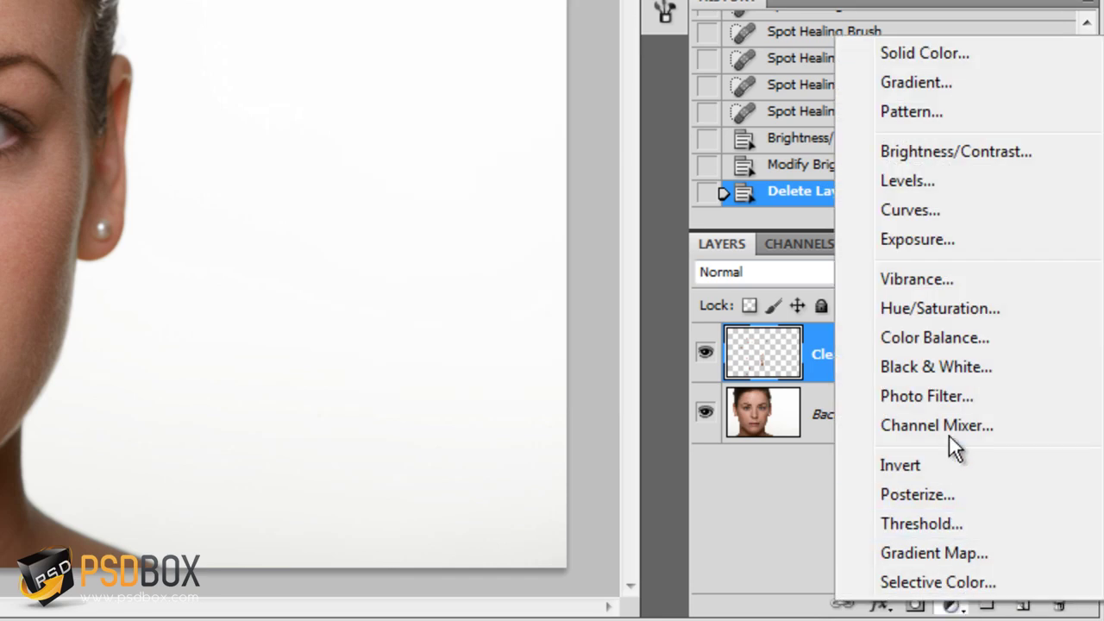
left_click(937, 183)
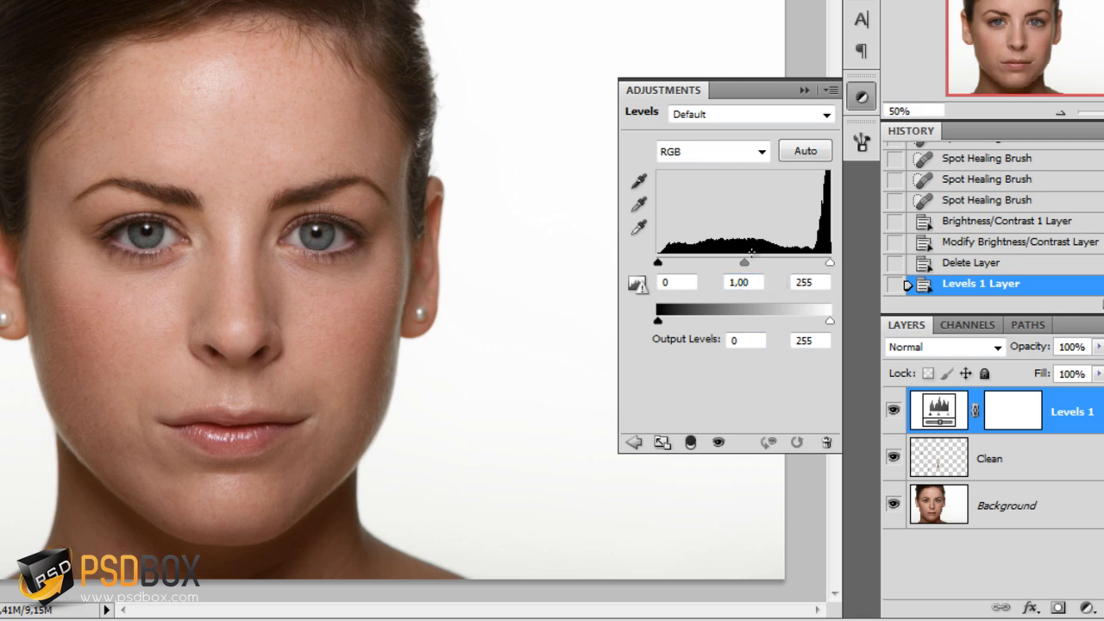
left_click_drag(830, 262, 825, 262)
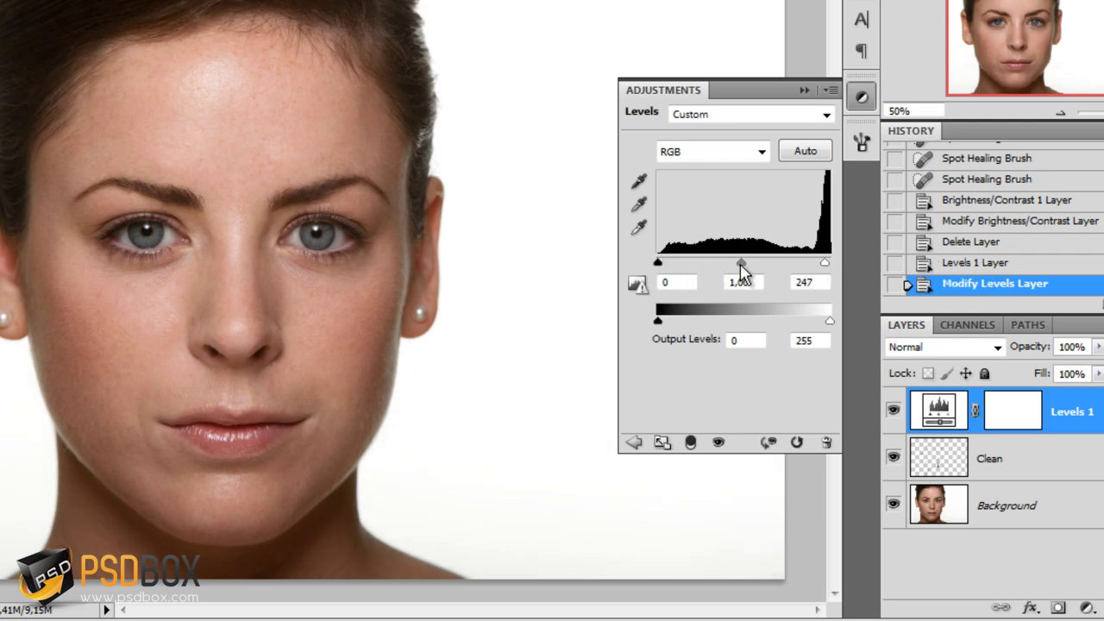
left_click_drag(740, 263, 734, 263)
left_click_drag(658, 263, 665, 263)
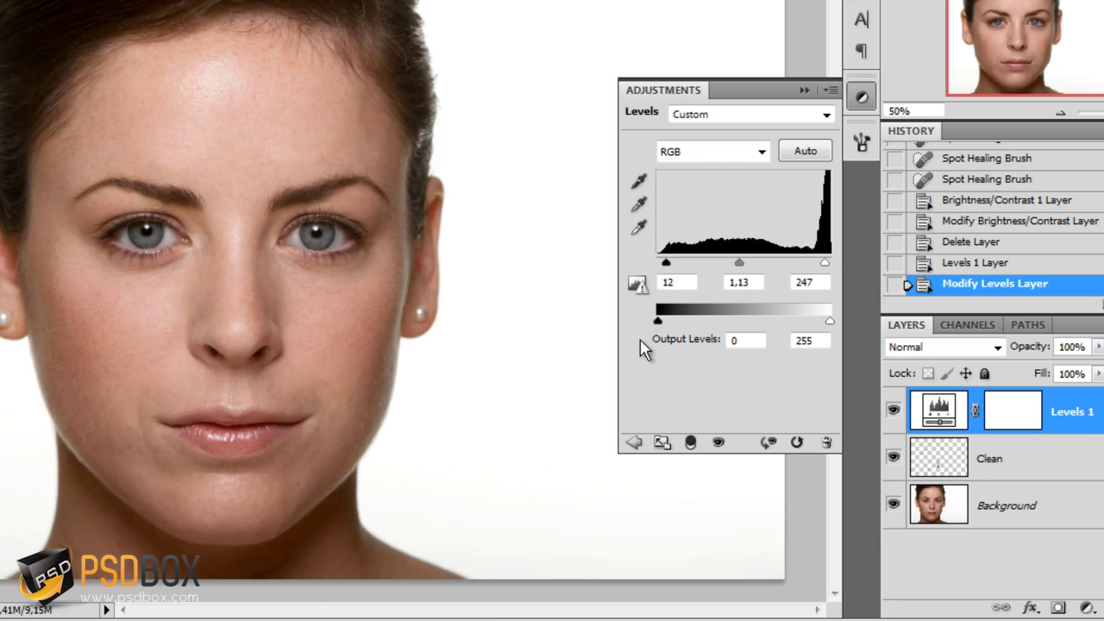
left_click(804, 90)
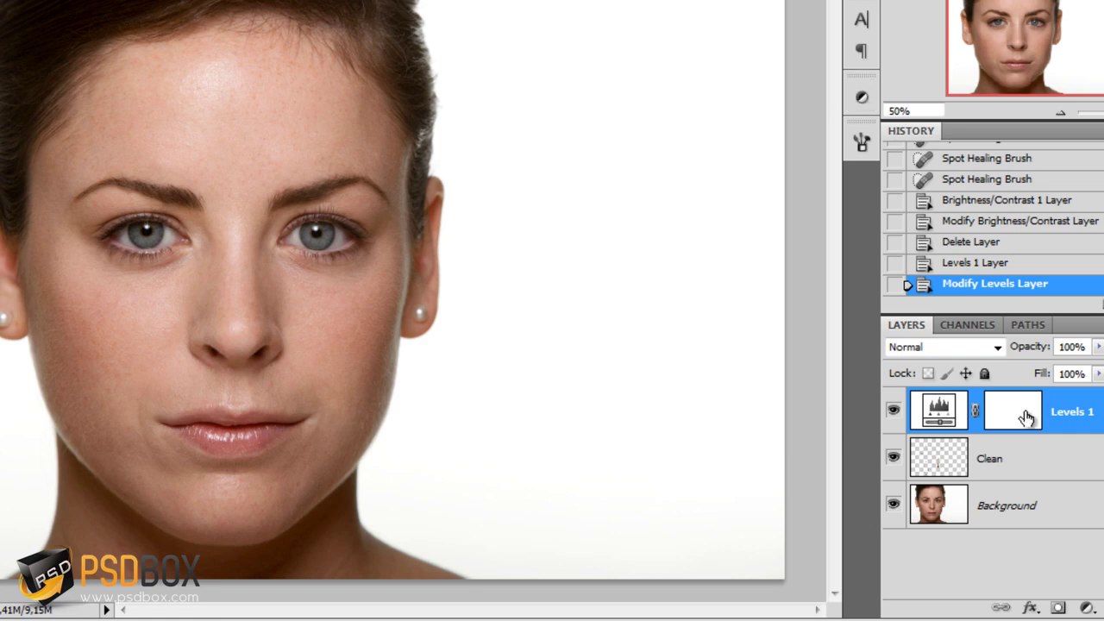
left_click(893, 411)
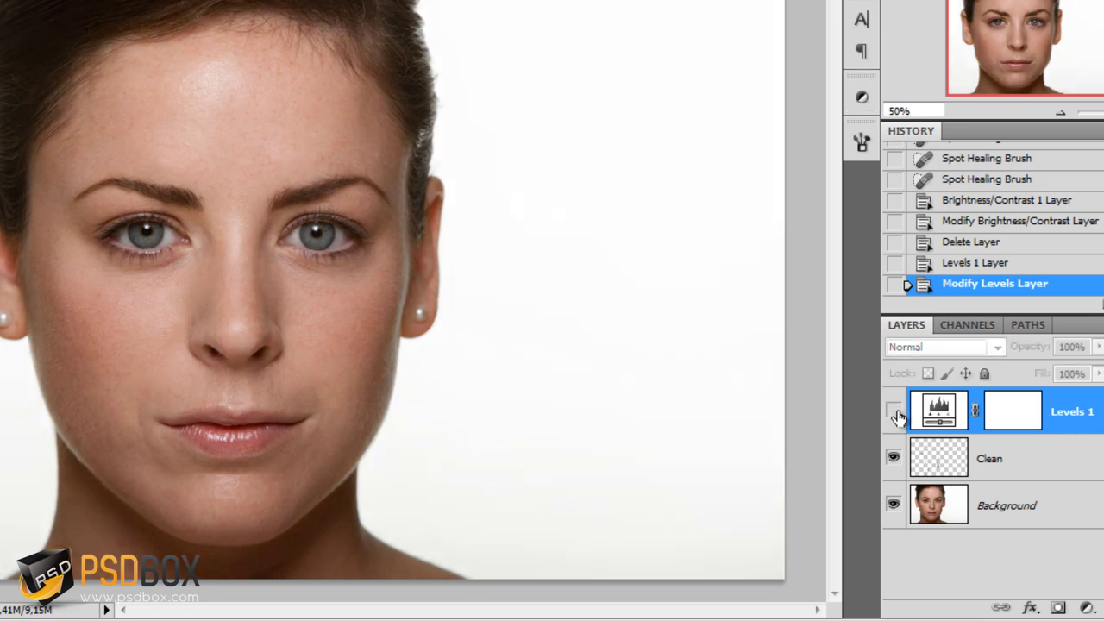
left_click(893, 411)
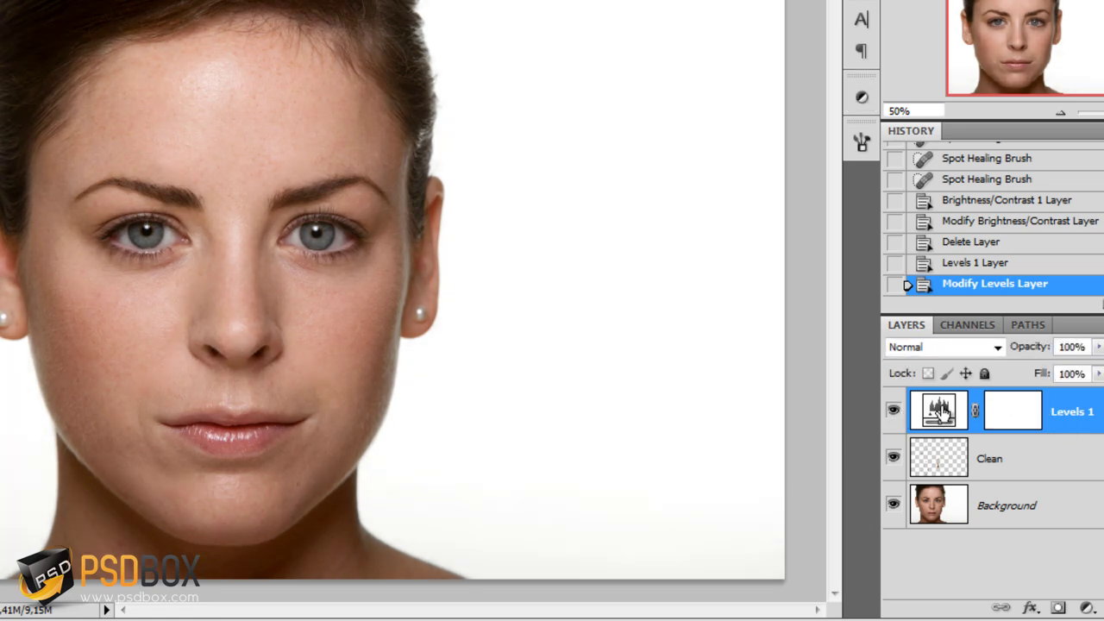
- Reopen the Levels 1 adjustment and set its midtone input to 1.06 and its white input to 232
double_click(940, 411)
left_click_drag(739, 262, 744, 268)
left_click_drag(825, 262, 814, 264)
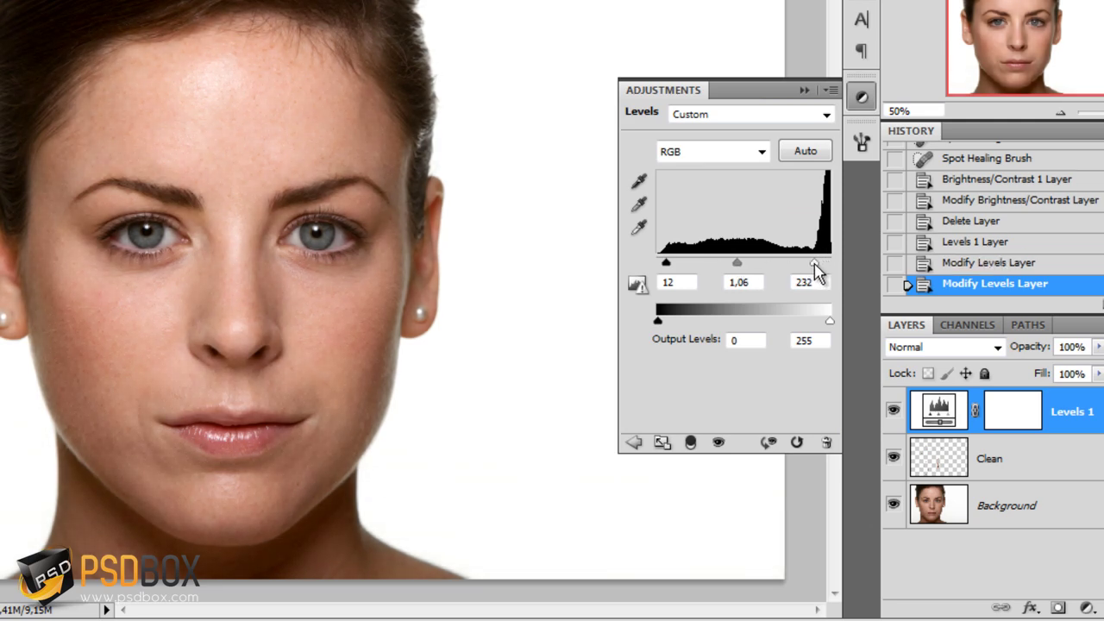
left_click(834, 86)
- Compare the portrait with and without the Levels adjustment by toggling the Levels 1 layer's visibility several times, leaving it shown
left_click(893, 412)
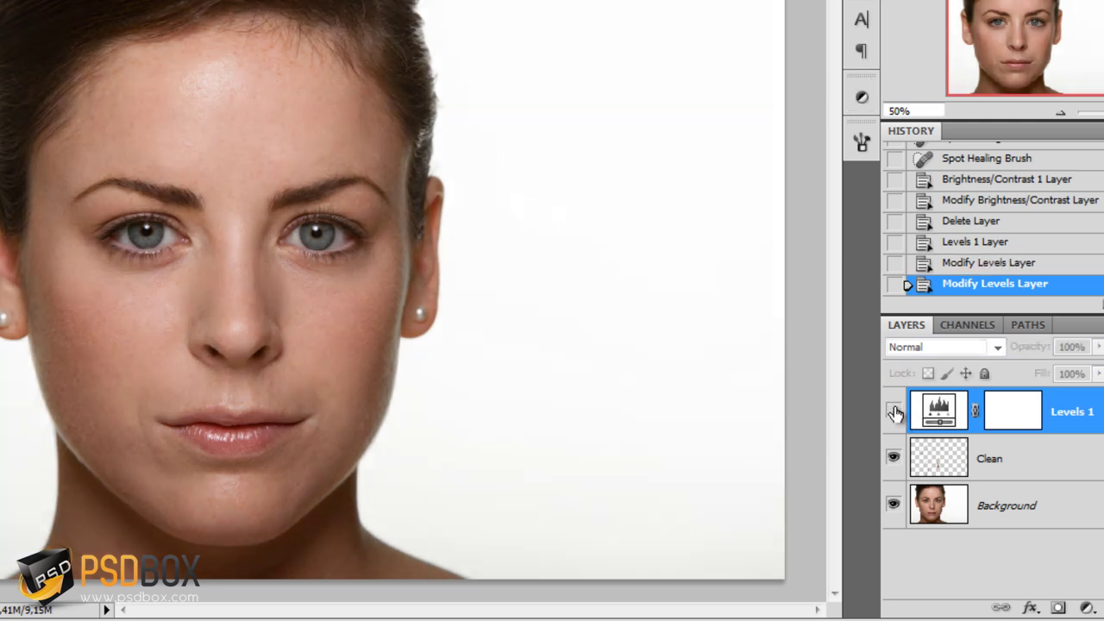
left_click(894, 411)
left_click(893, 412)
left_click(893, 411)
left_click(893, 411)
left_click(893, 412)
- Try placing the Levels 1 layer between Clean and Background, and move it back above the Clean layer
left_click(1031, 424)
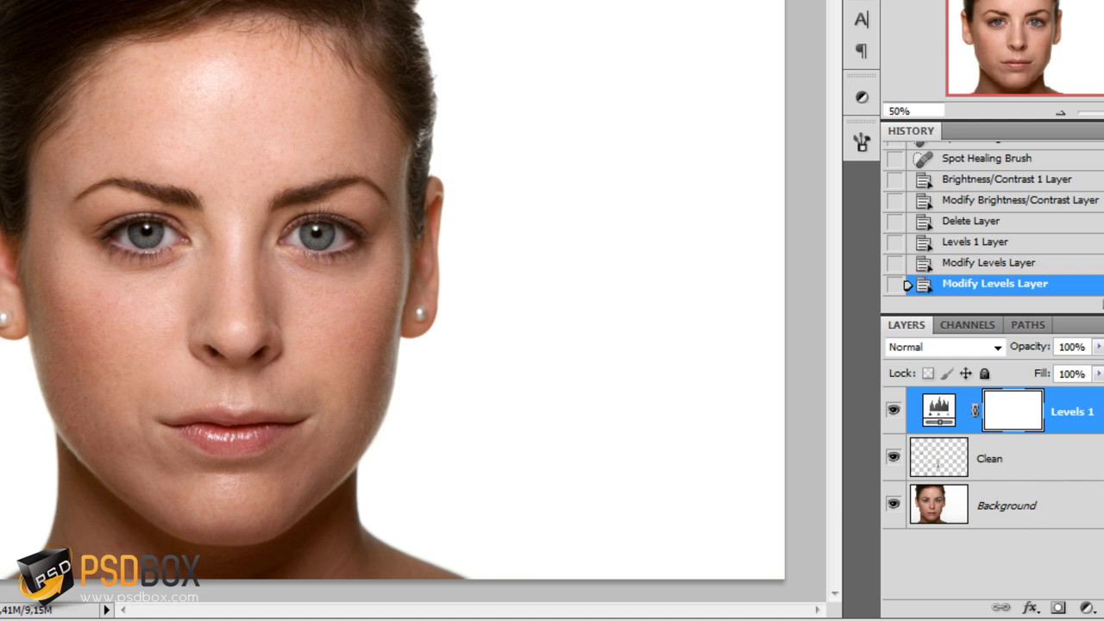
left_click_drag(1069, 412, 1065, 459)
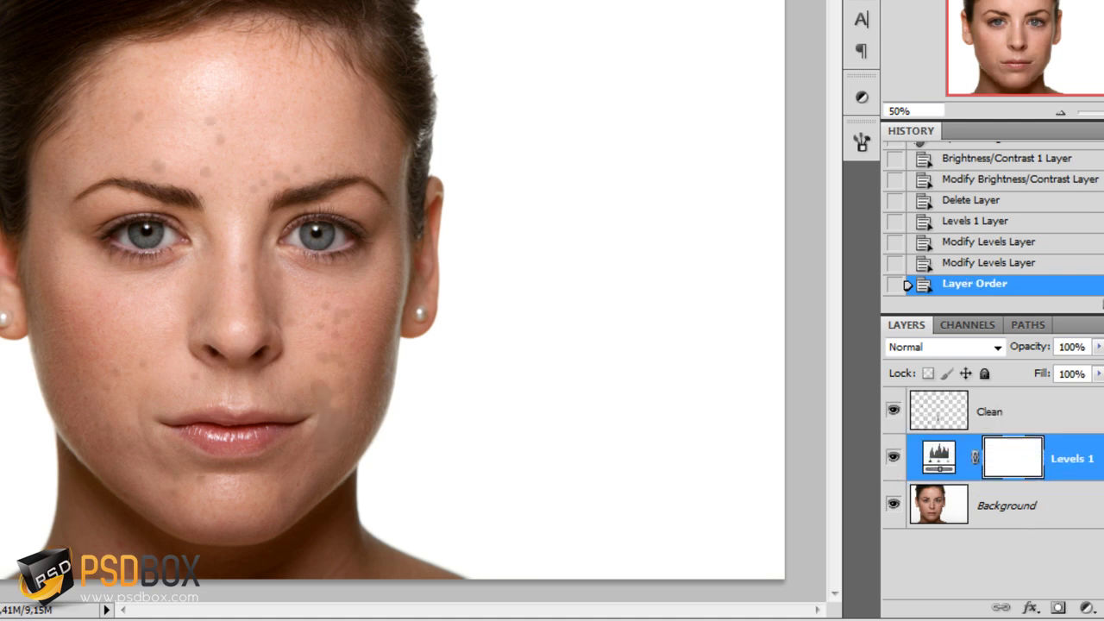
left_click(1094, 423)
left_click(1083, 505)
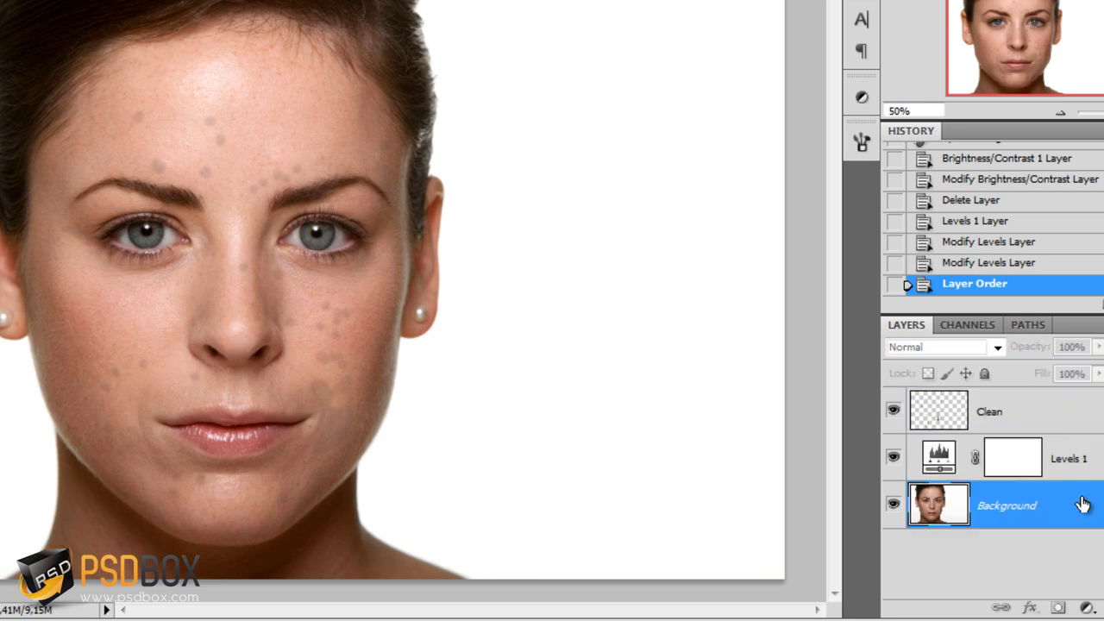
left_click(1047, 421)
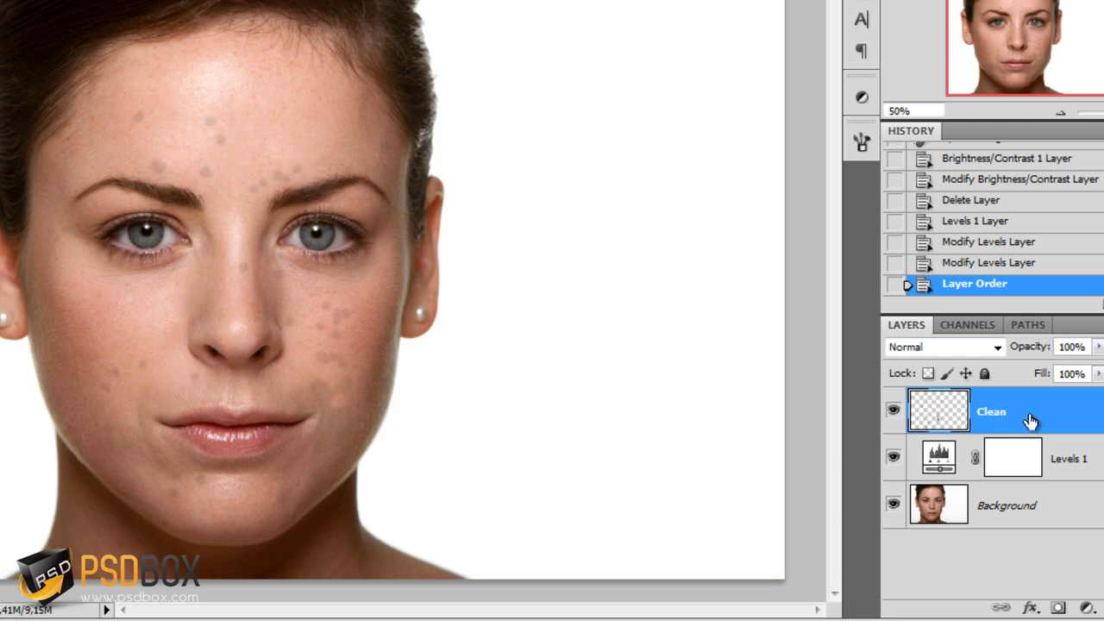
left_click(1090, 463)
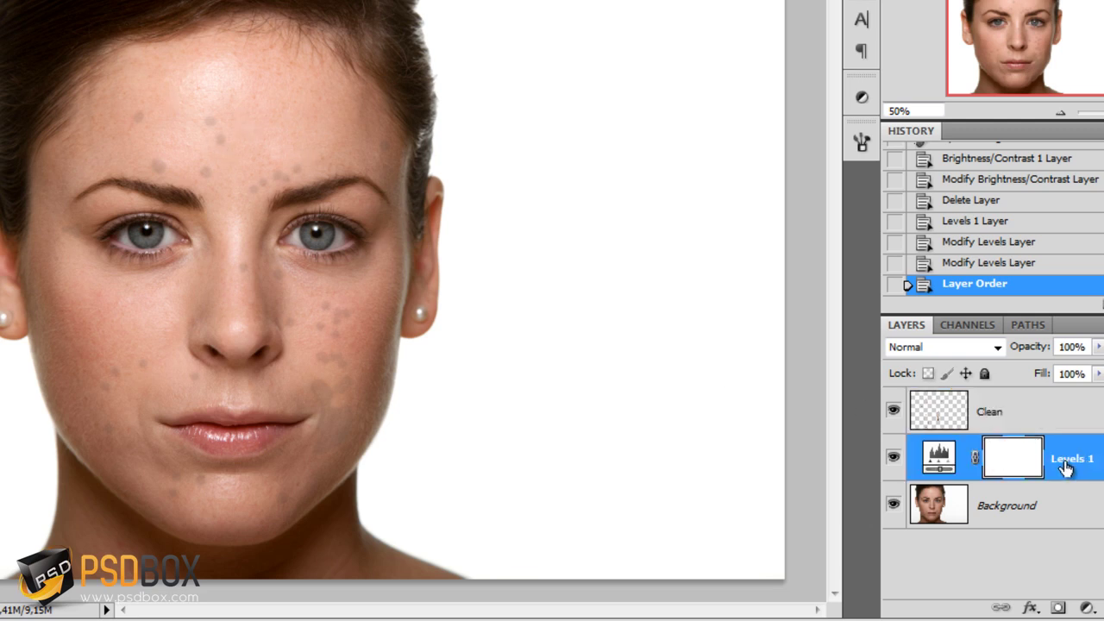
left_click_drag(1053, 461, 1048, 414)
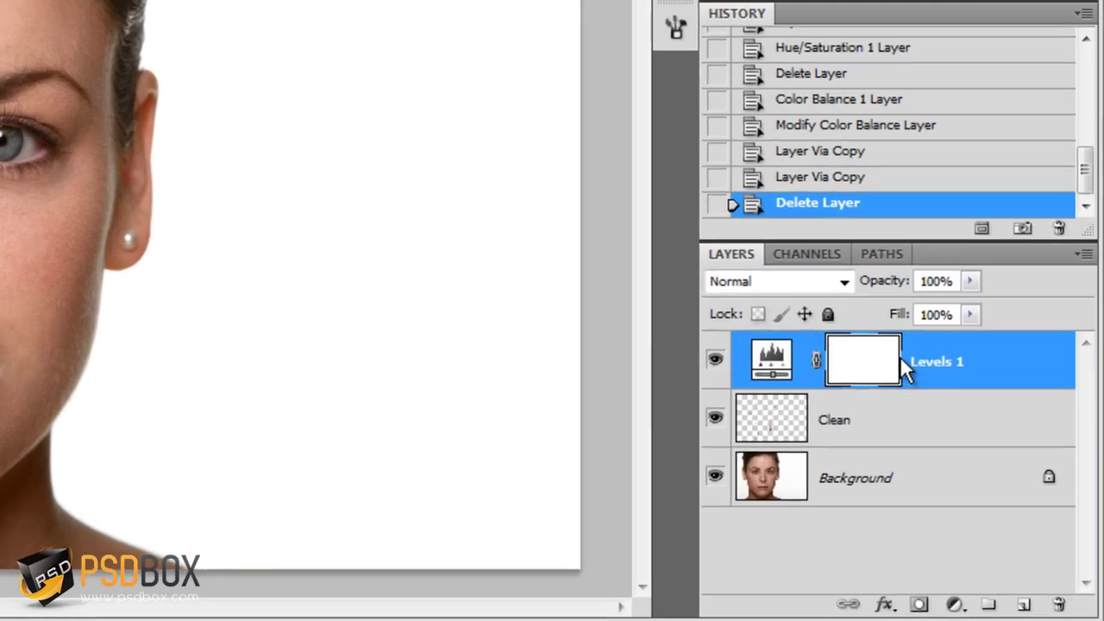
- Add a Color Balance adjustment layer above Levels 1 and set its shadows to Cyan/Red -13, Magenta/Green 0 and Yellow/Blue +10
left_click(953, 603)
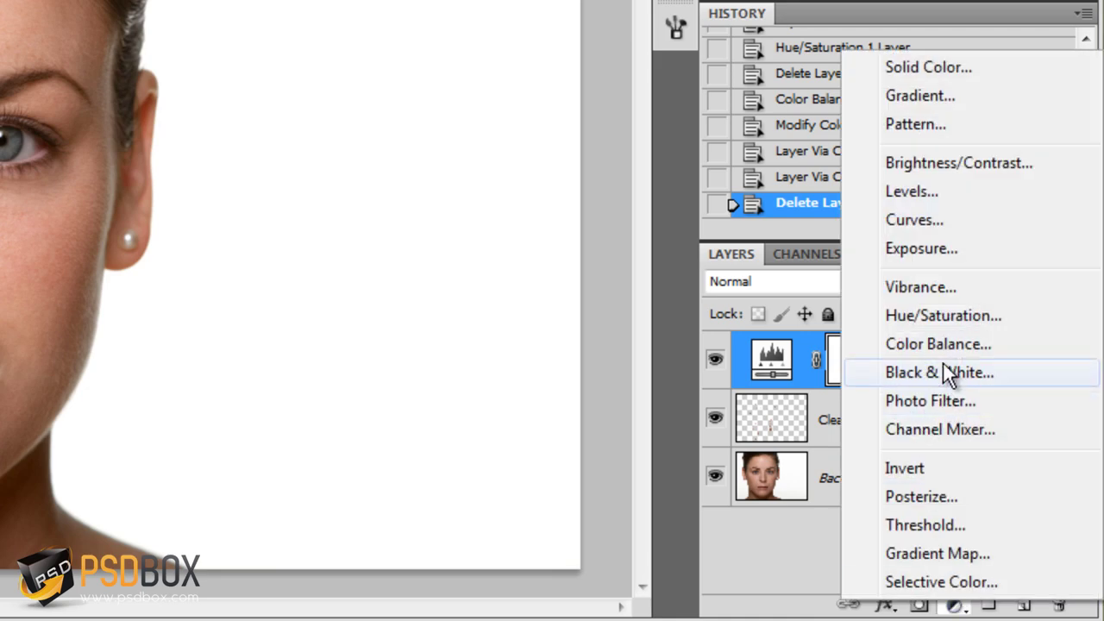
left_click(948, 336)
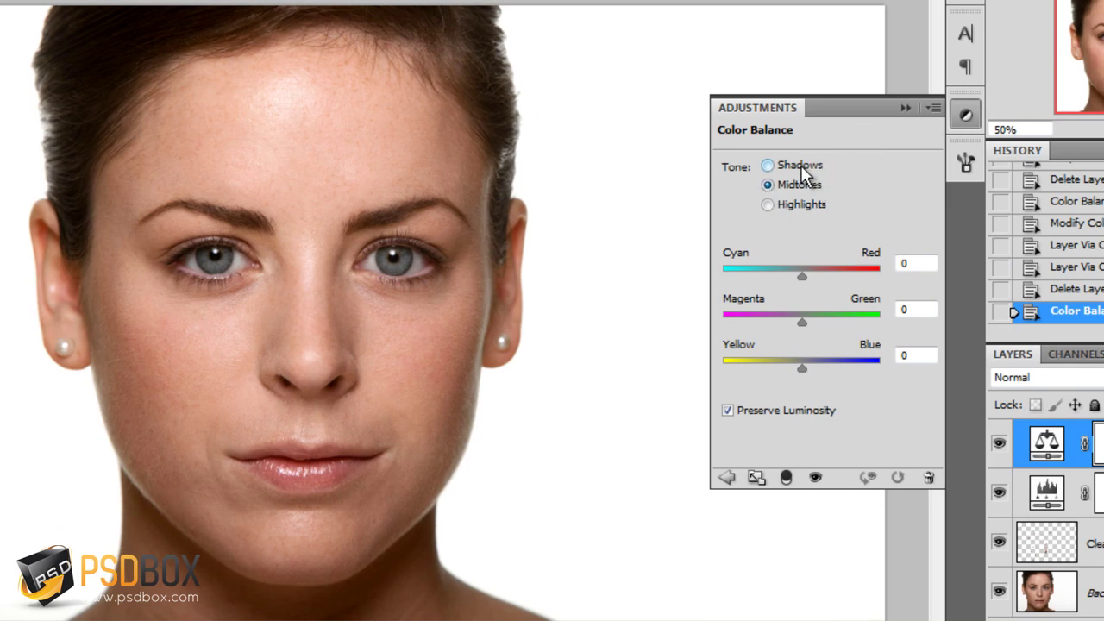
left_click(768, 165)
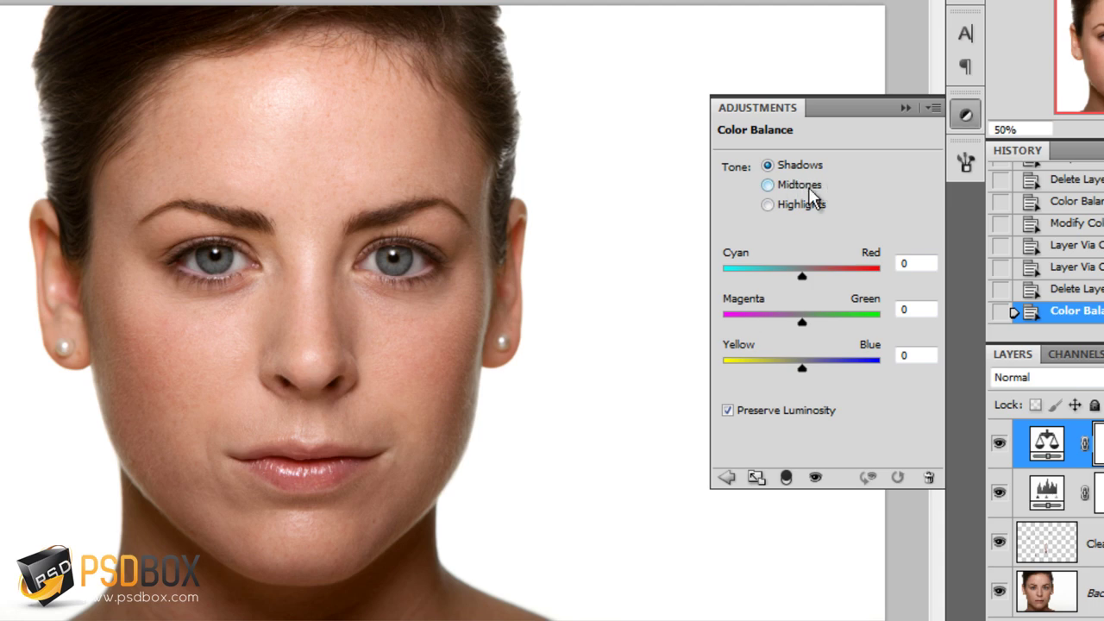
key("alt+2")
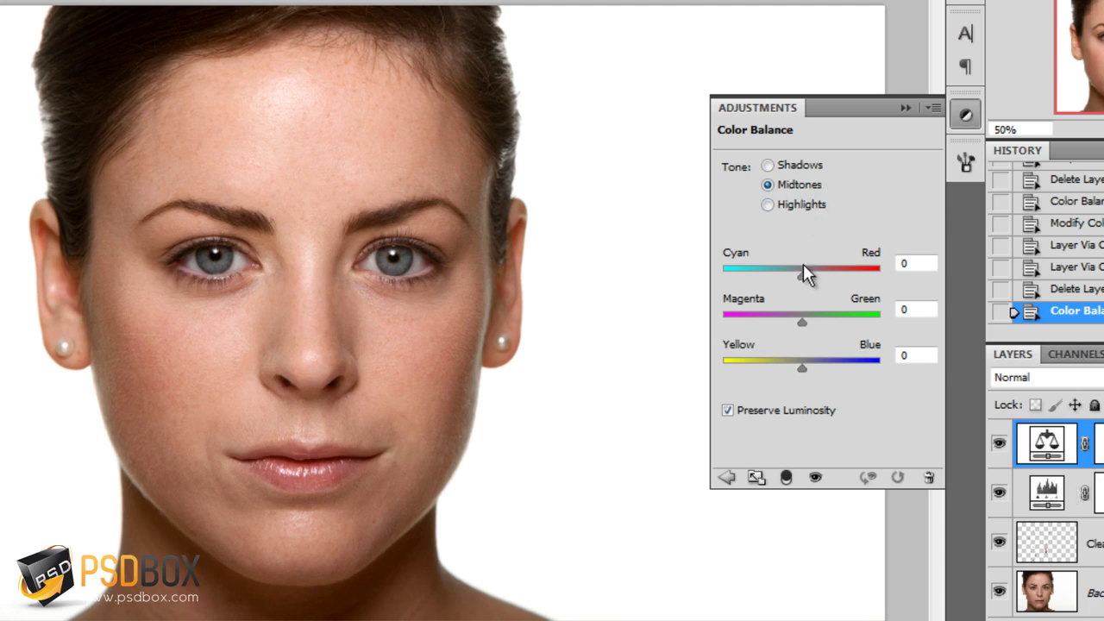
left_click_drag(802, 368, 810, 366)
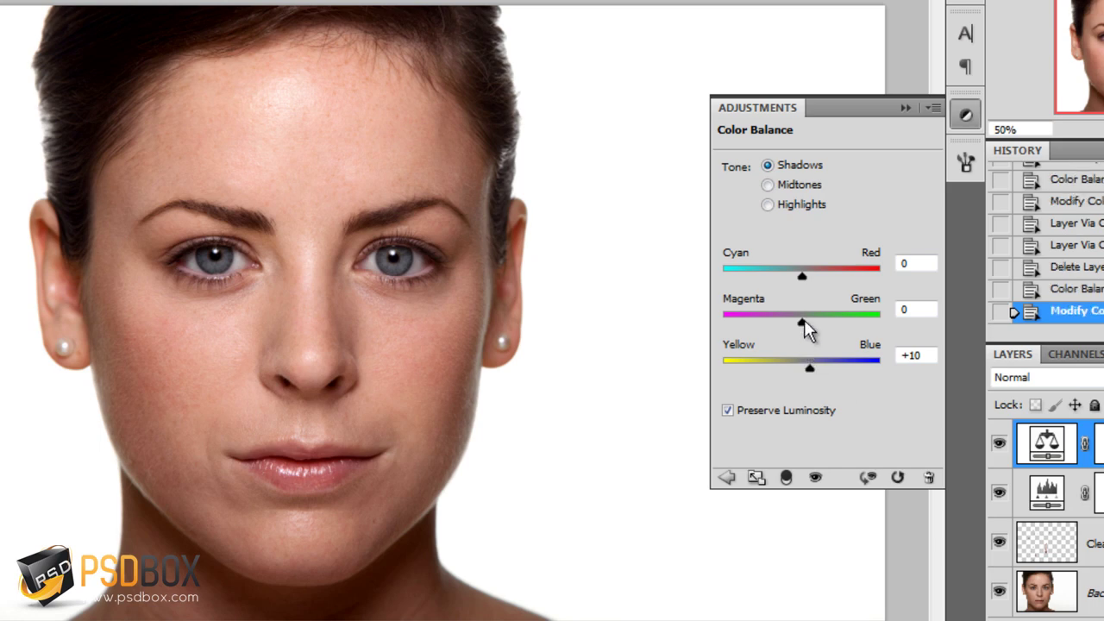
left_click_drag(804, 319, 800, 321)
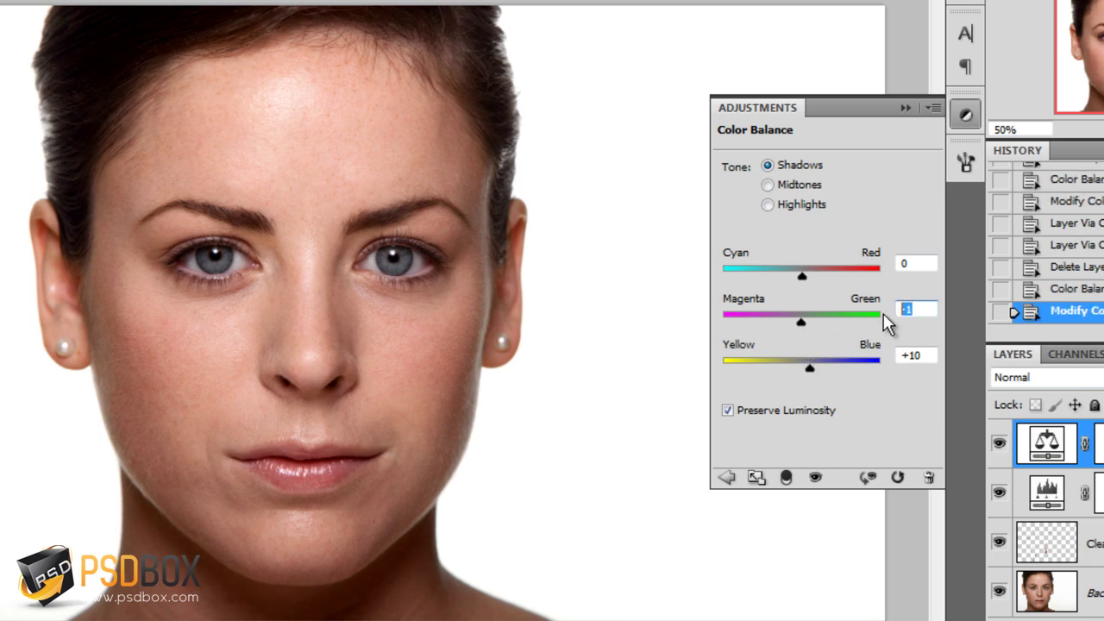
key("Up")
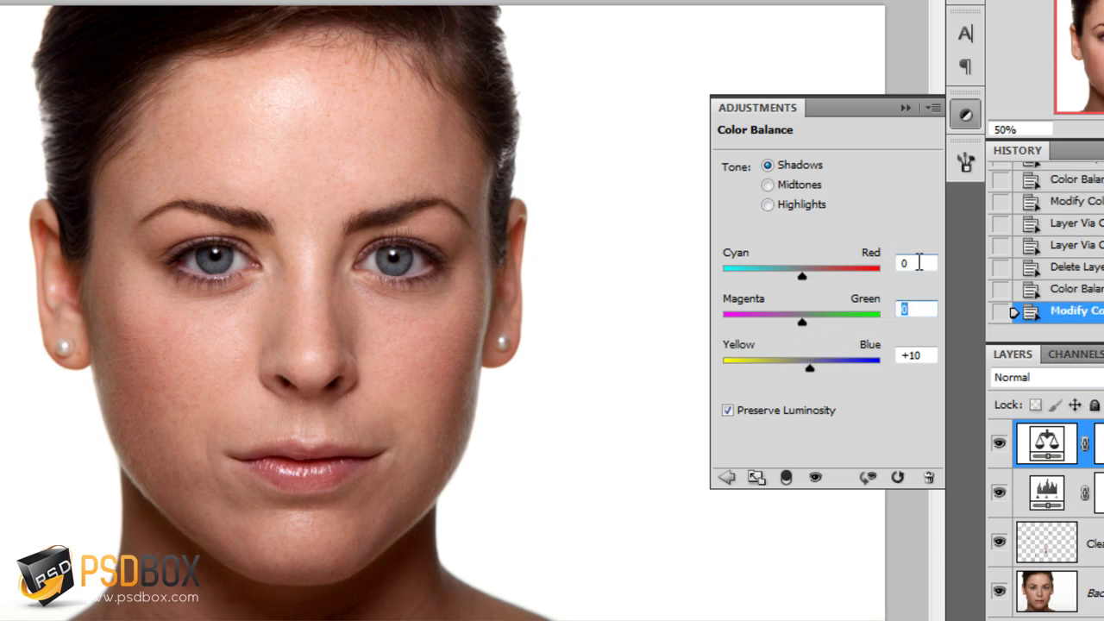
key("shift+Tab")
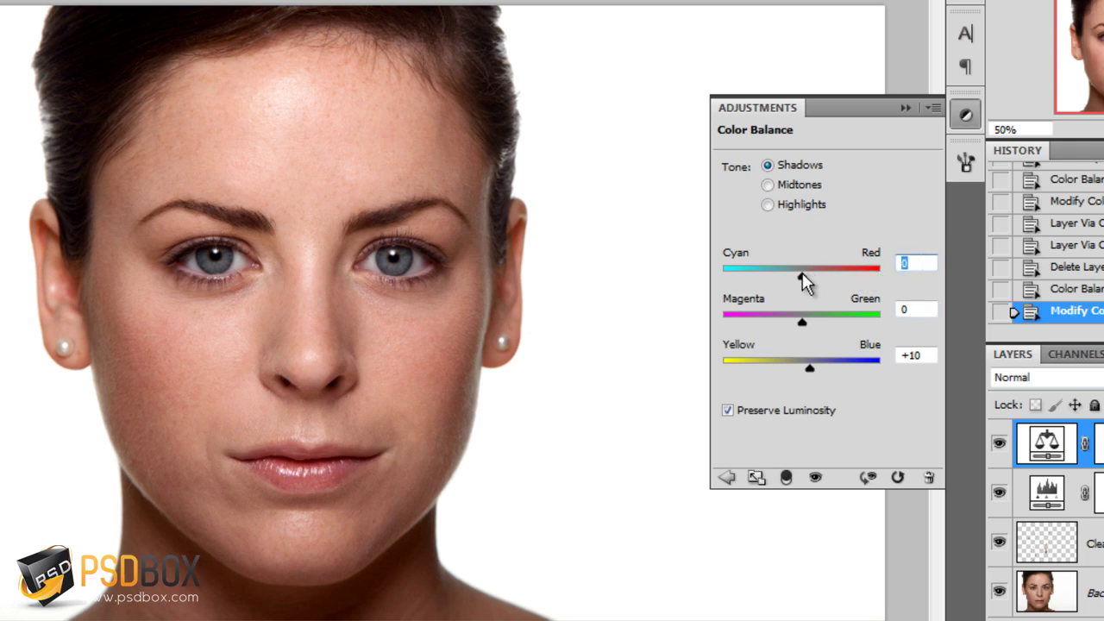
left_click_drag(802, 275, 791, 276)
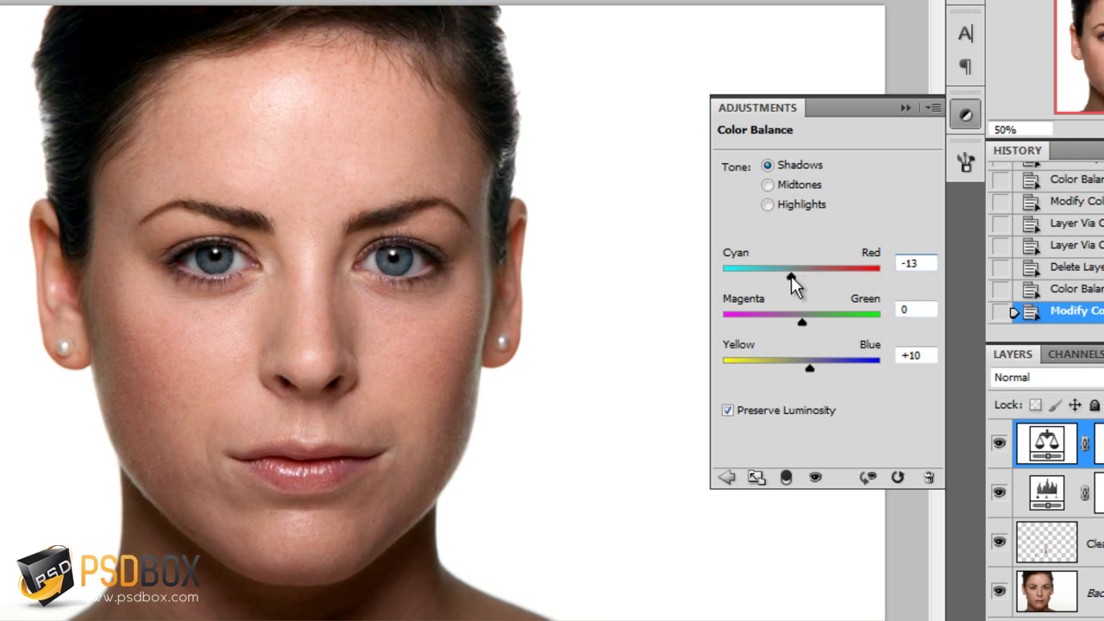
- Set the Color Balance midtones to Cyan/Red +3 and Yellow/Blue +3, and the highlights to Cyan/Red -1 and Yellow/Blue -10
left_click(790, 182)
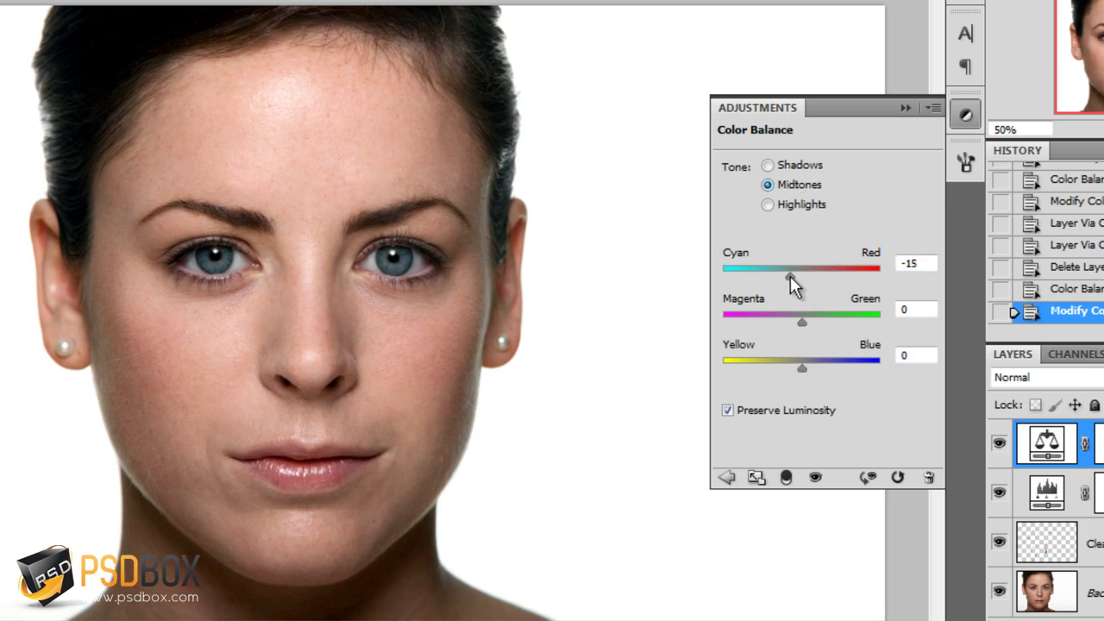
left_click_drag(790, 276, 804, 274)
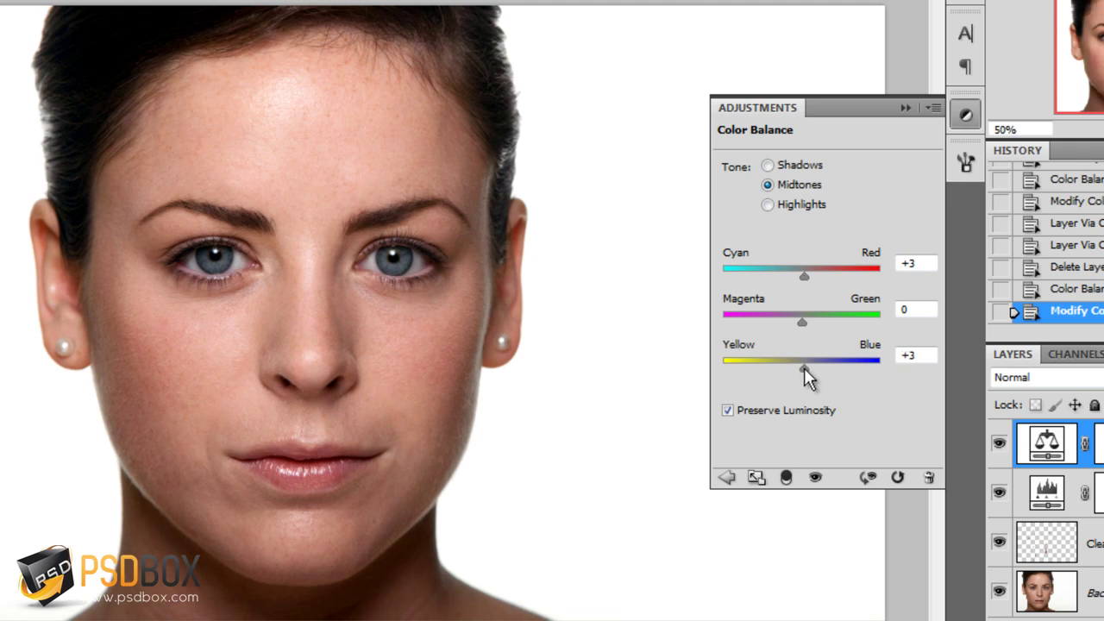
left_click(799, 205)
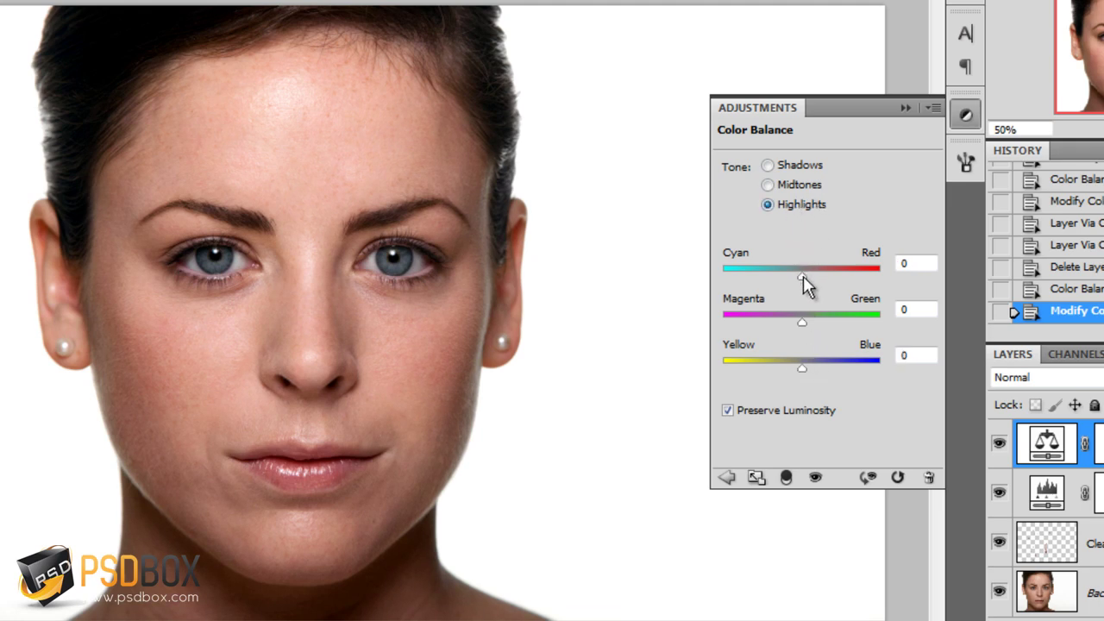
left_click_drag(803, 276, 804, 276)
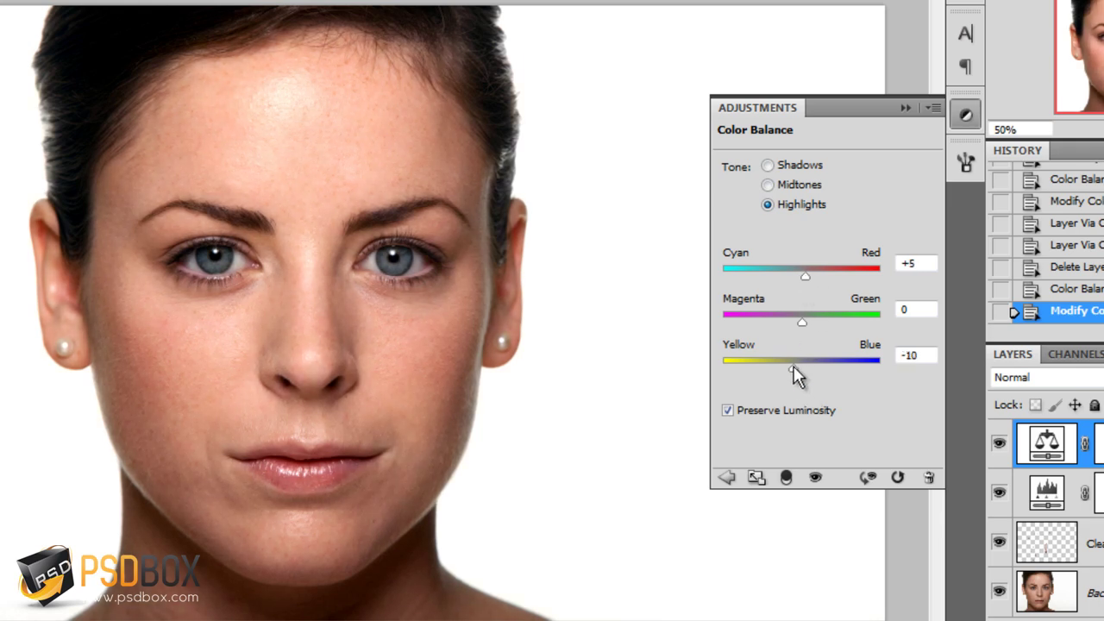
left_click_drag(807, 272, 800, 279)
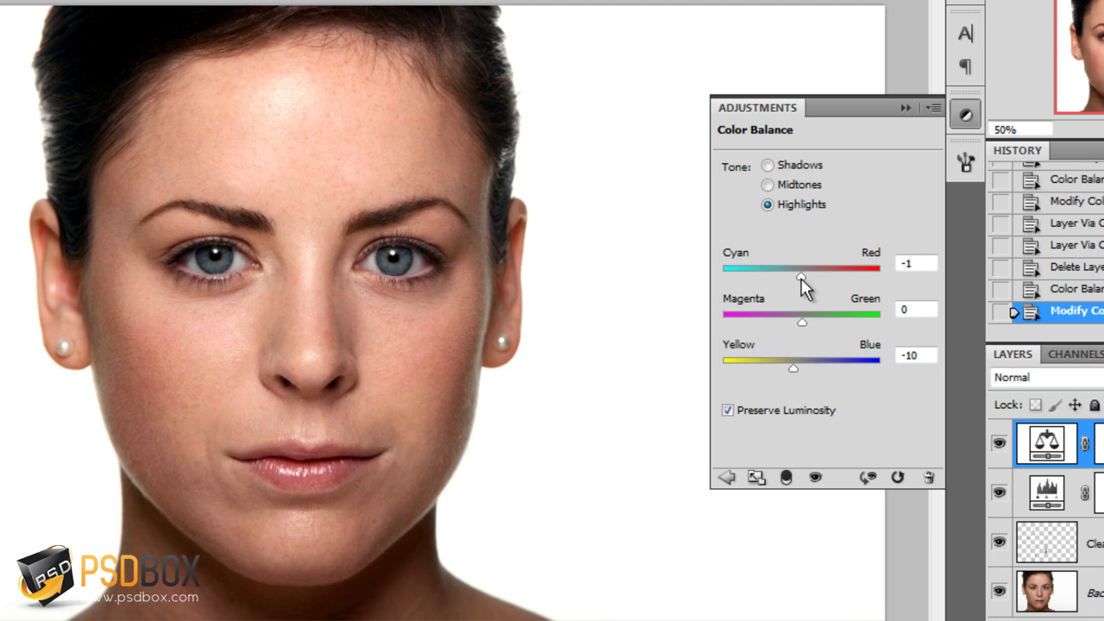
- Compare the portrait with and without the Color Balance 1 adjustment, leaving the layer shown
left_click(917, 105)
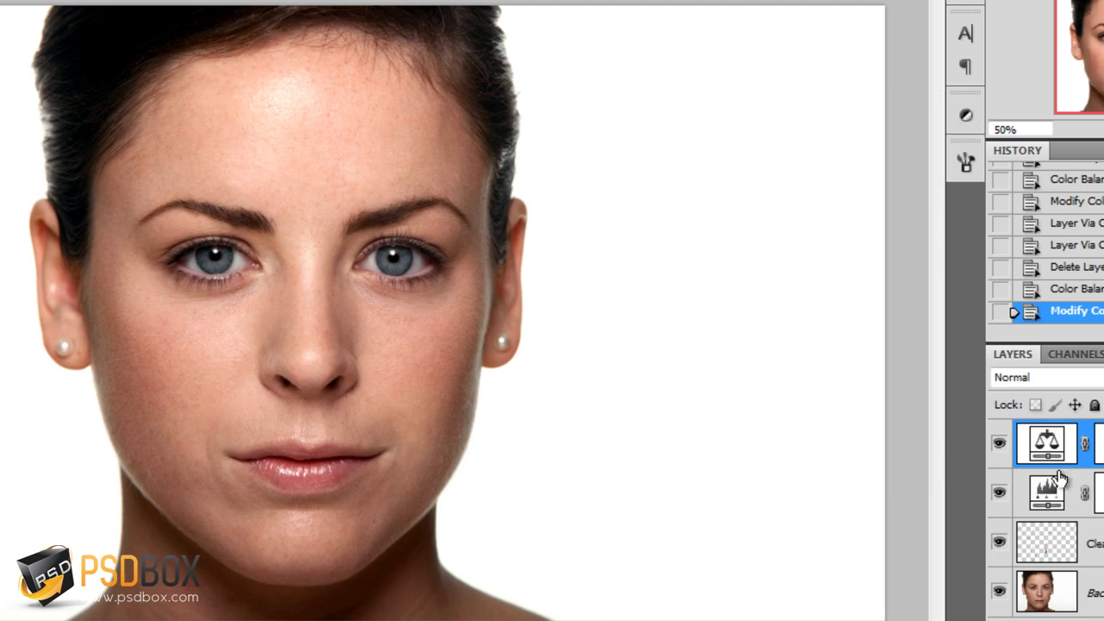
left_click(996, 445)
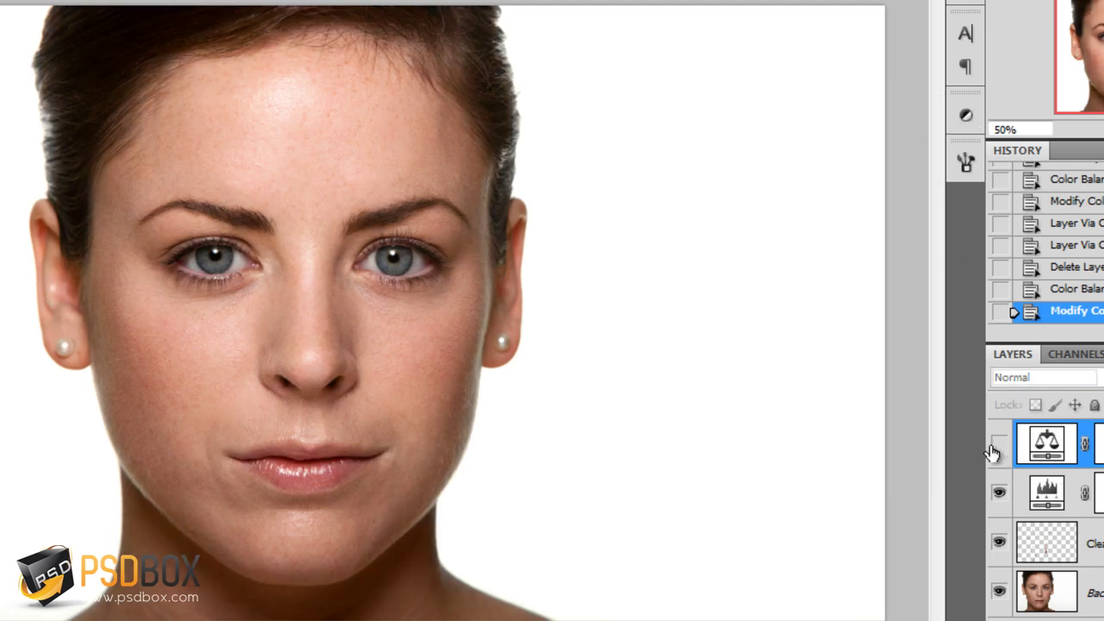
left_click(997, 445)
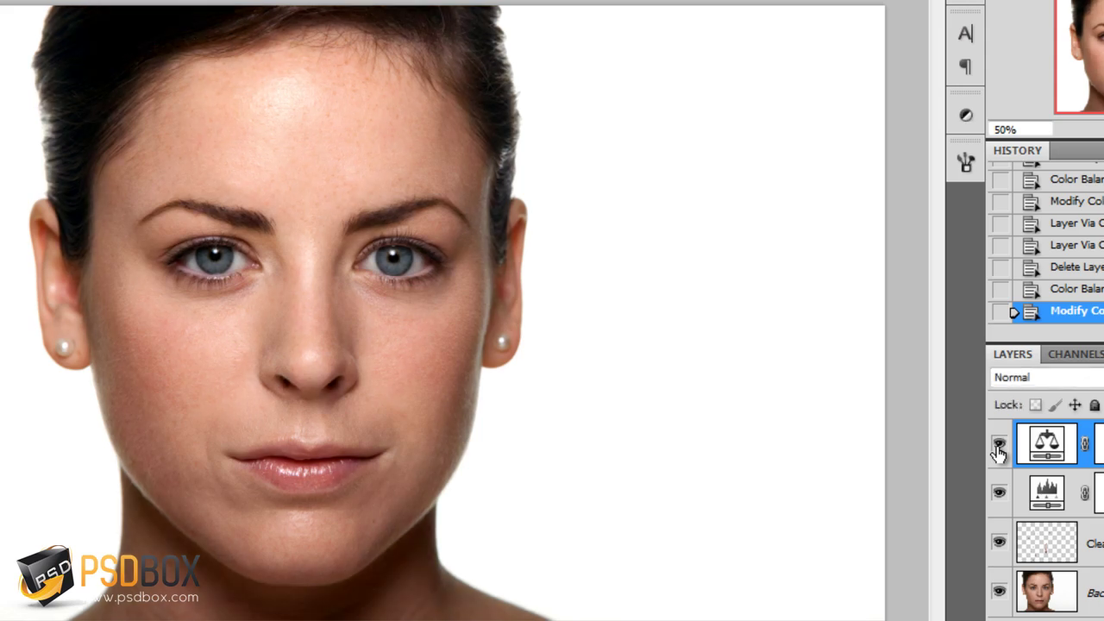
- Set the Levels 1 input levels to 12 for shadows, 1.18 for midtones and 246 for highlights
left_click(1046, 496)
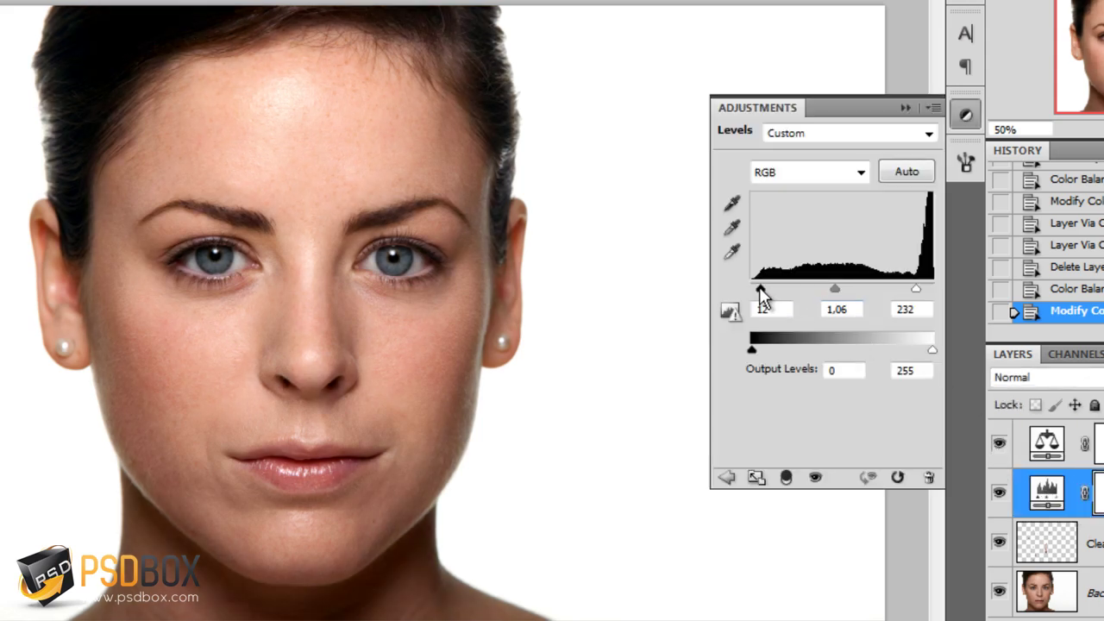
left_click_drag(759, 287, 756, 289)
left_click_drag(835, 290, 830, 292)
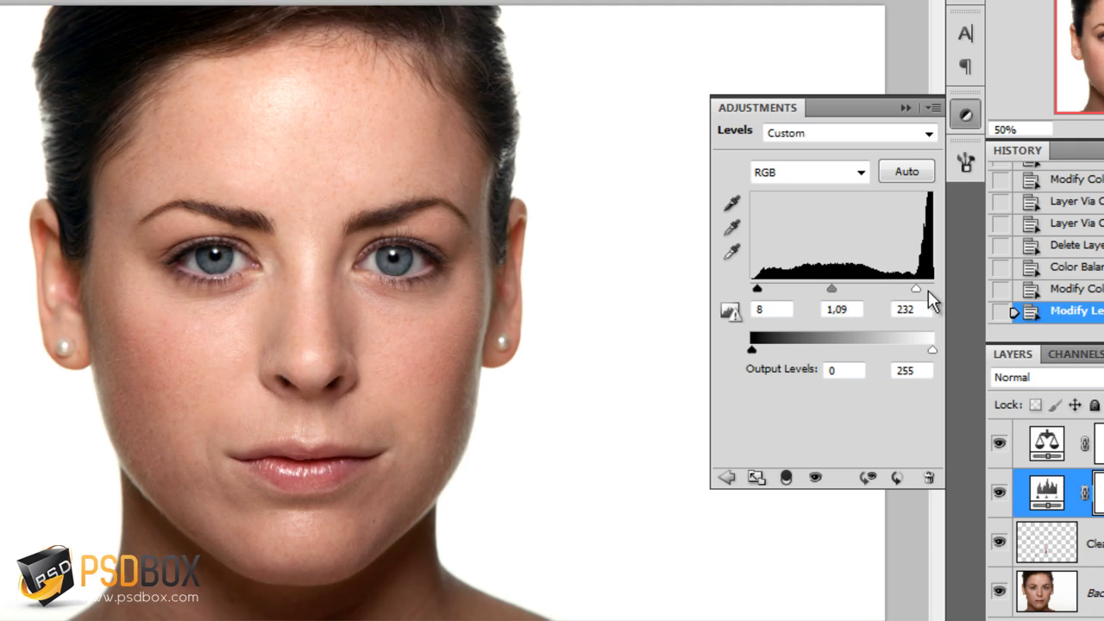
left_click_drag(916, 289, 925, 290)
left_click_drag(834, 290, 830, 290)
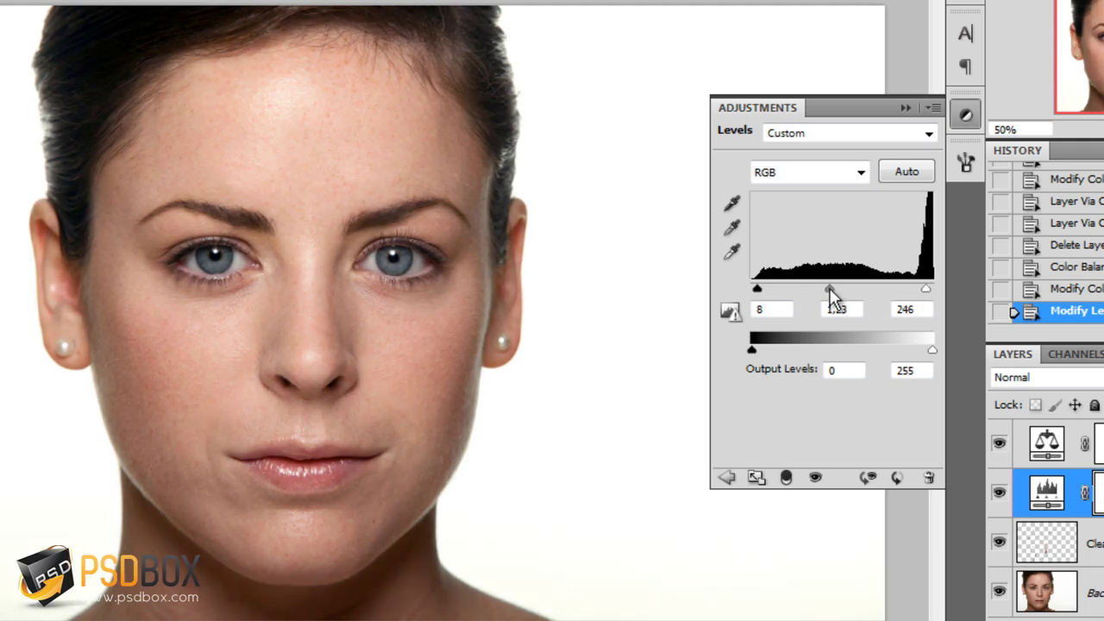
left_click_drag(756, 290, 760, 291)
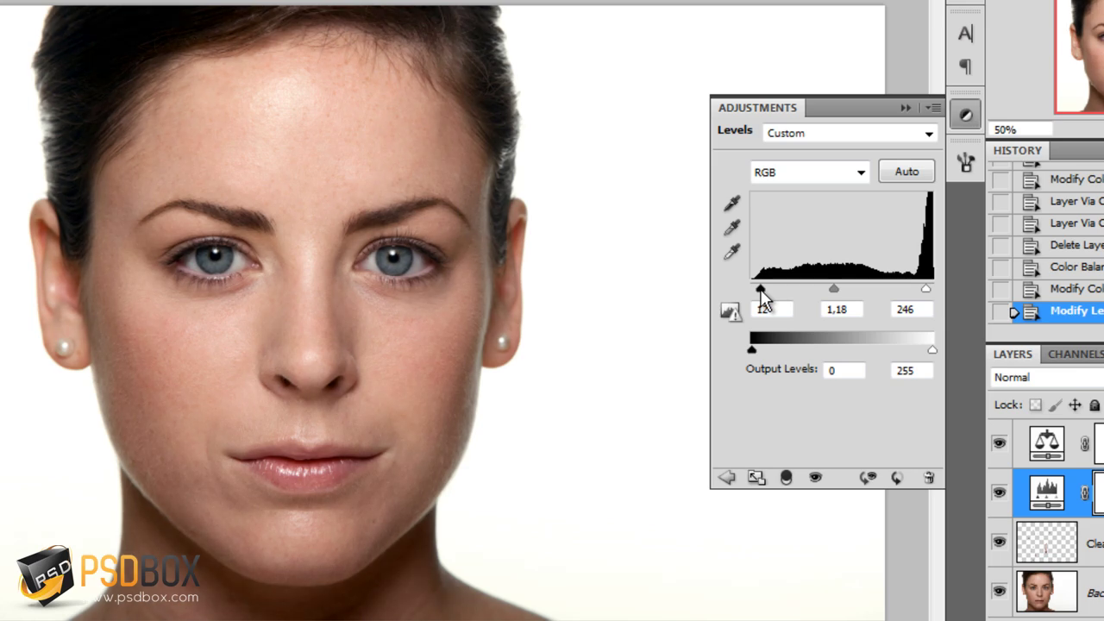
left_click(906, 109)
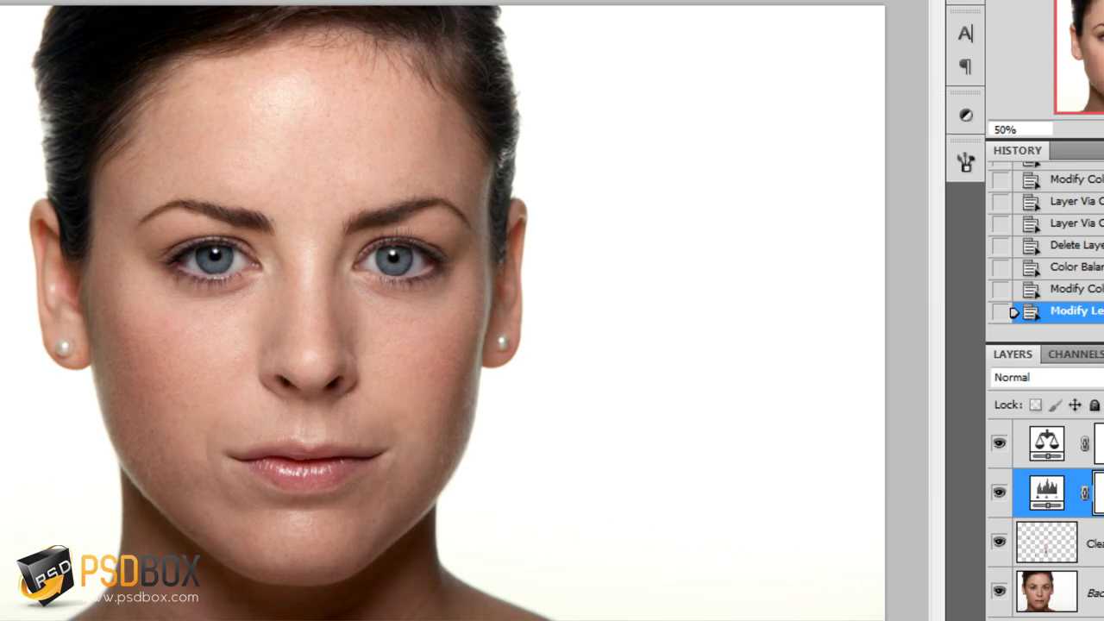
- Check the Color Balance 1 effect over the revised Levels by hiding and reshowing the layer
left_click(1022, 449)
left_click(998, 444)
left_click(998, 444)
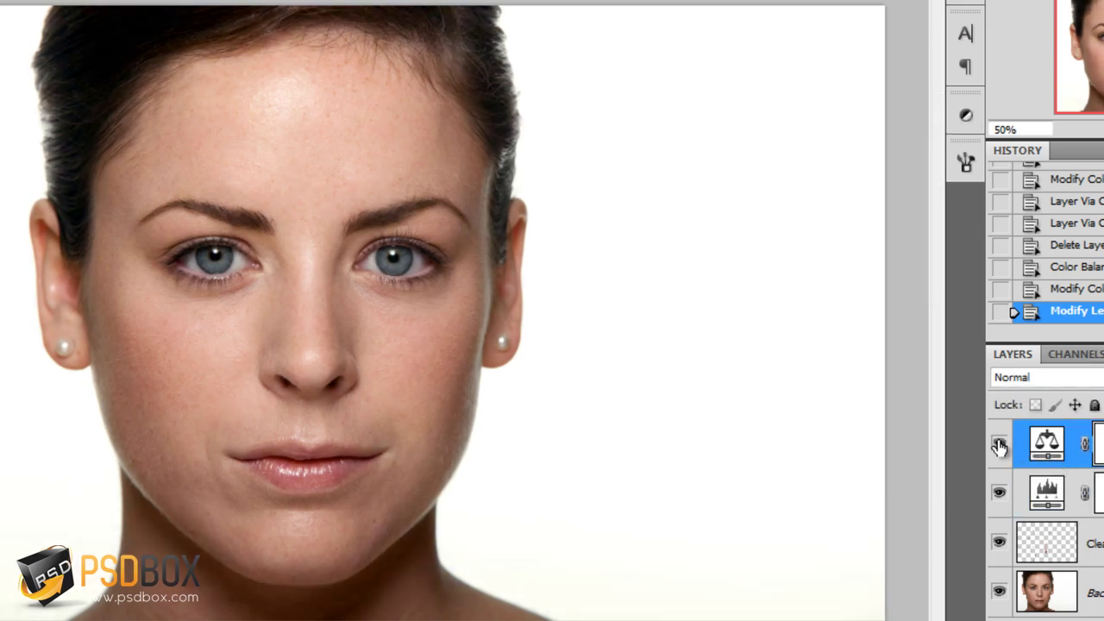
- Group the Clean, Levels 1 and Color Balance 1 layers and name the group Retouch
left_click(1070, 591)
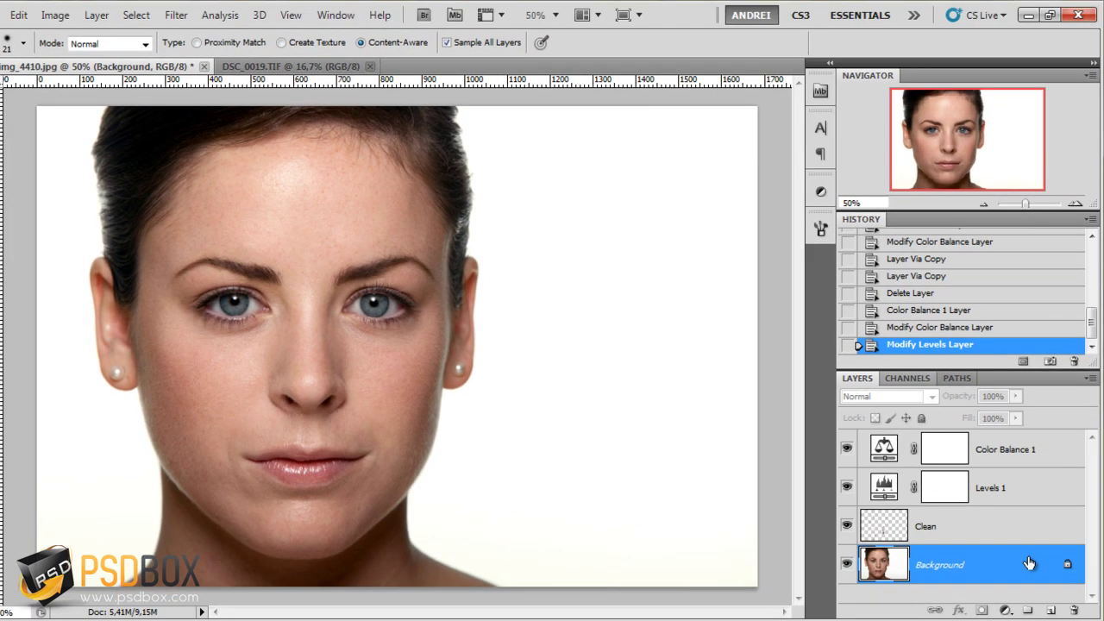
left_click(1000, 538)
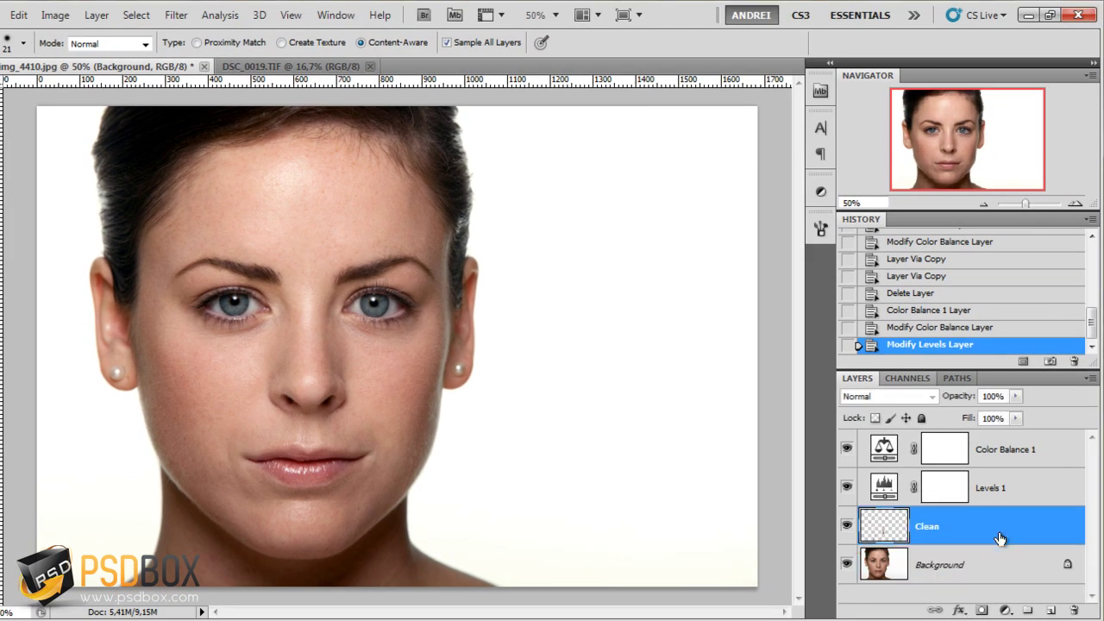
left_click(1045, 459, "shift")
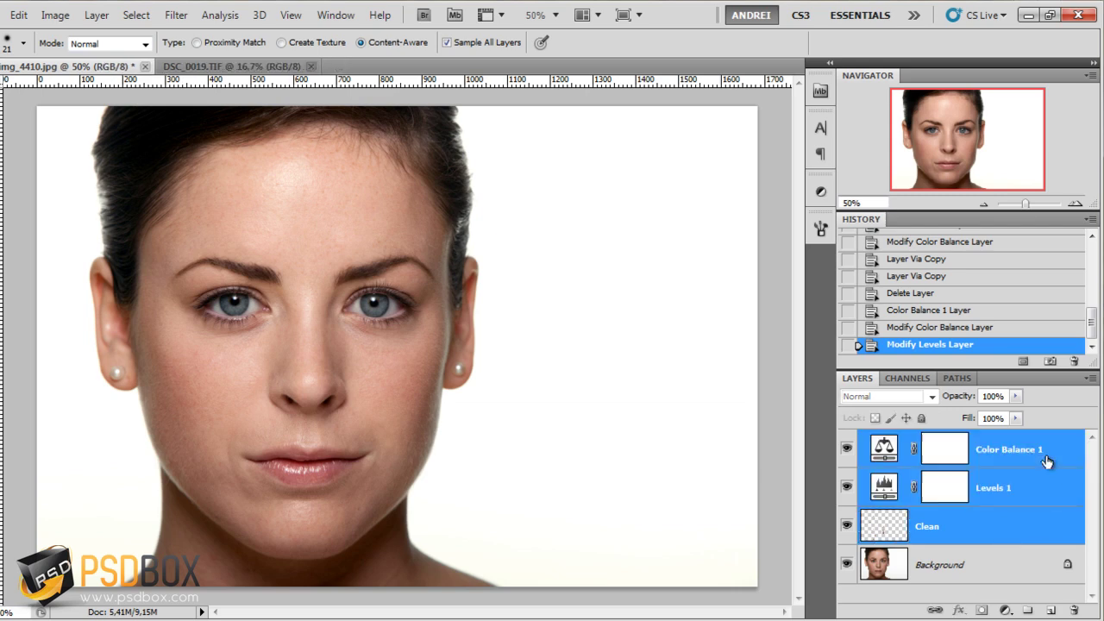
left_click(1026, 609)
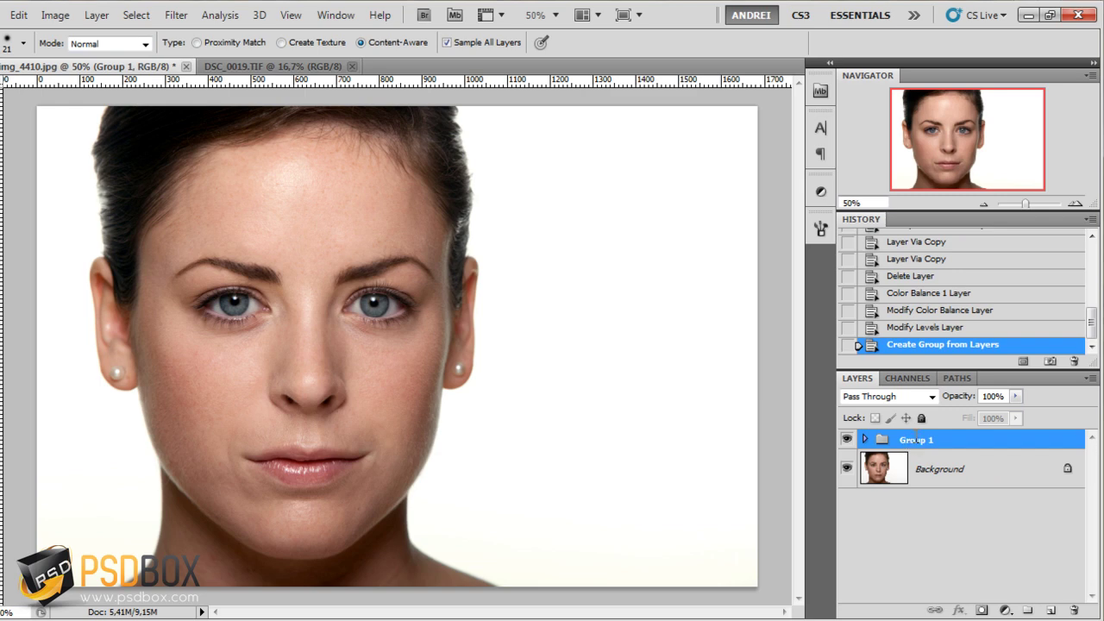
double_click(916, 439)
type("R")
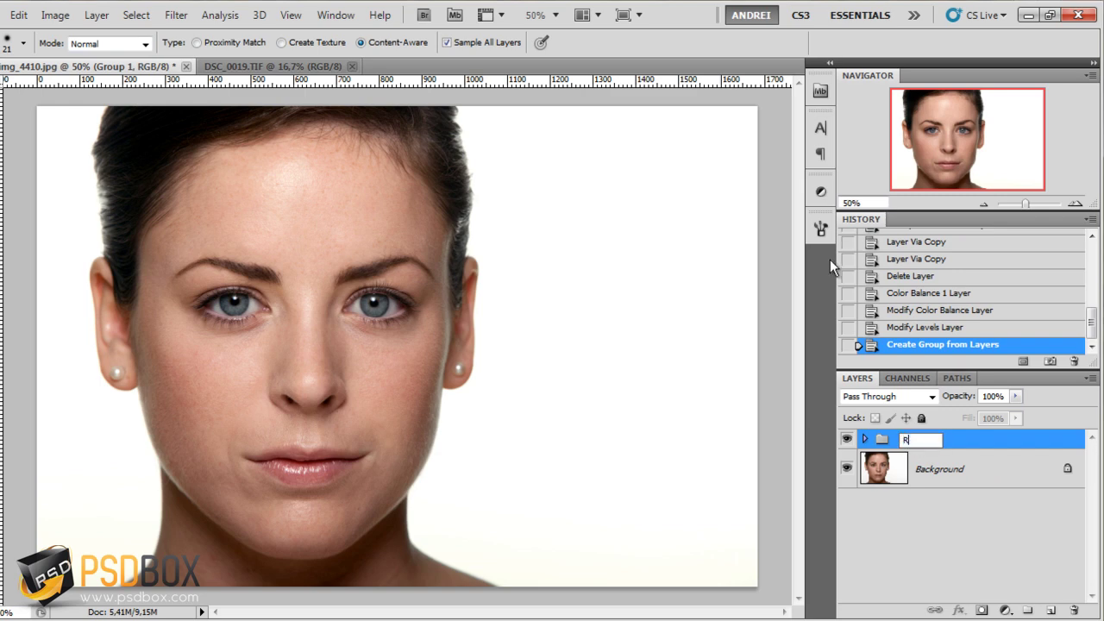
type("etouch")
key("Return")
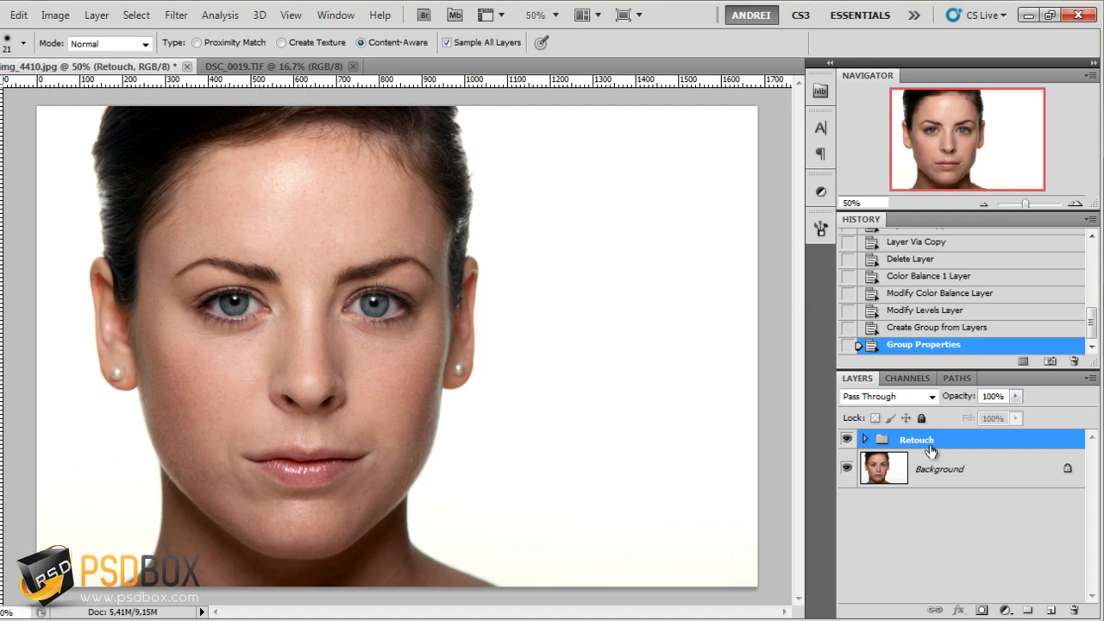
- Compare the portrait with and without the Retouch group, leave it shown, and expand it to select Color Balance 1
left_click(846, 440)
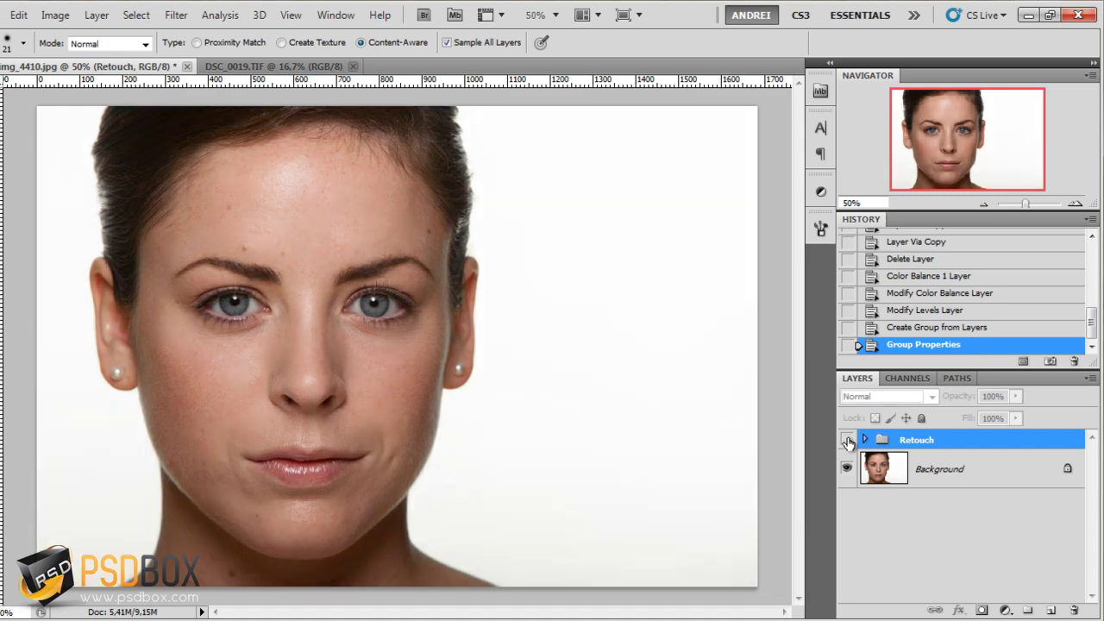
left_click(847, 440)
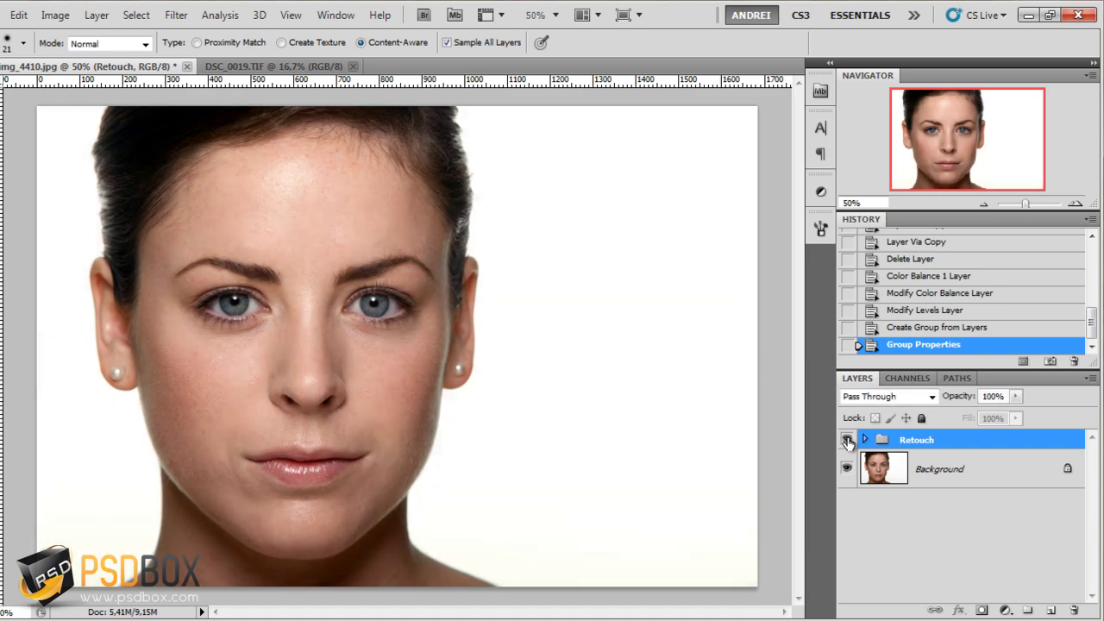
left_click(846, 440)
left_click(846, 440)
left_click(864, 440)
left_click(1052, 470)
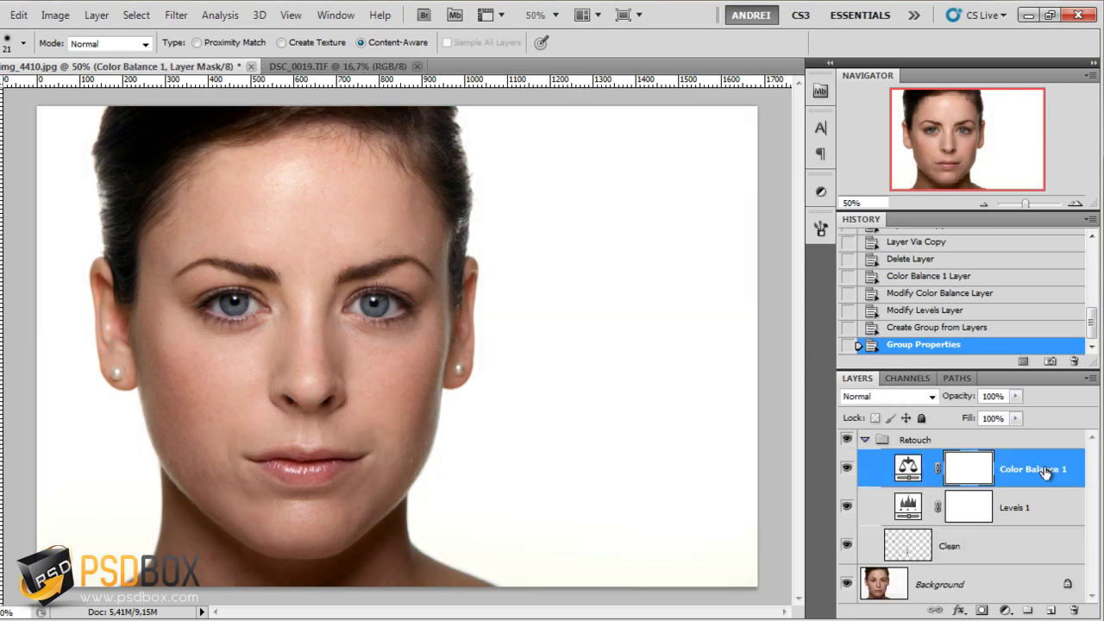
- Try brightening the Levels 1 midtones and lowering its highlight input level to 227, and undo the Levels change
left_click(907, 507)
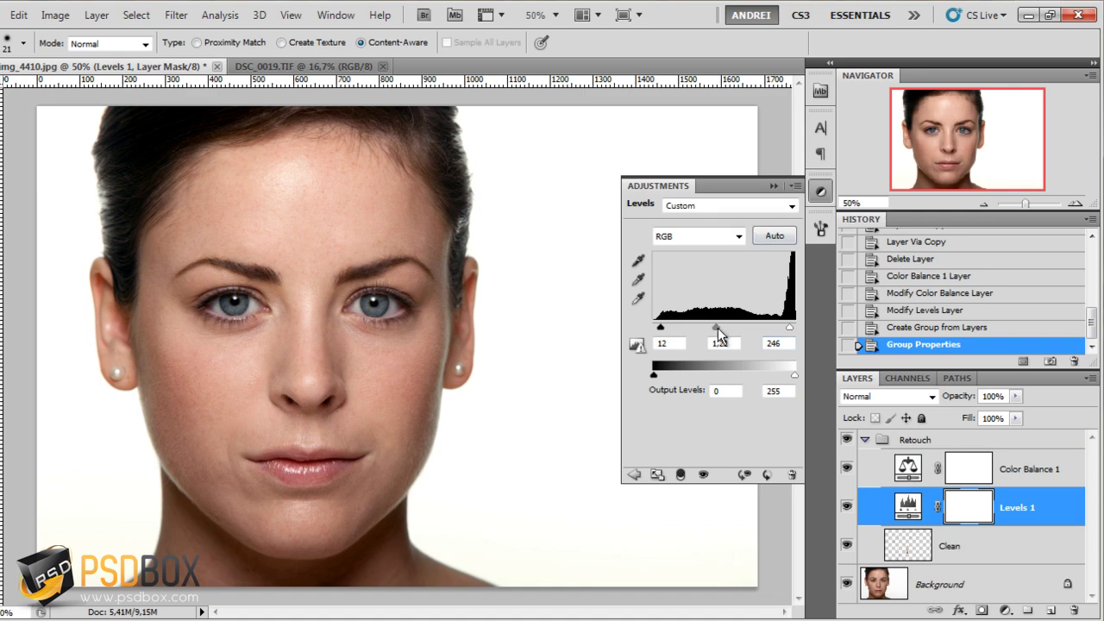
left_click_drag(719, 334, 701, 335)
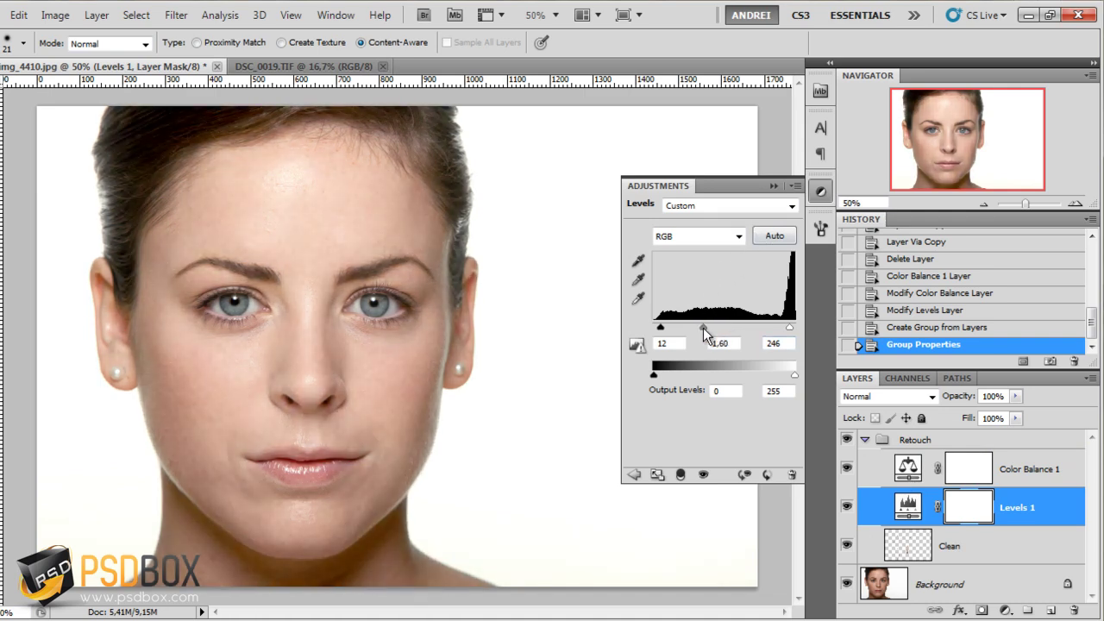
left_click_drag(790, 327, 779, 327)
left_click_drag(700, 328, 722, 328)
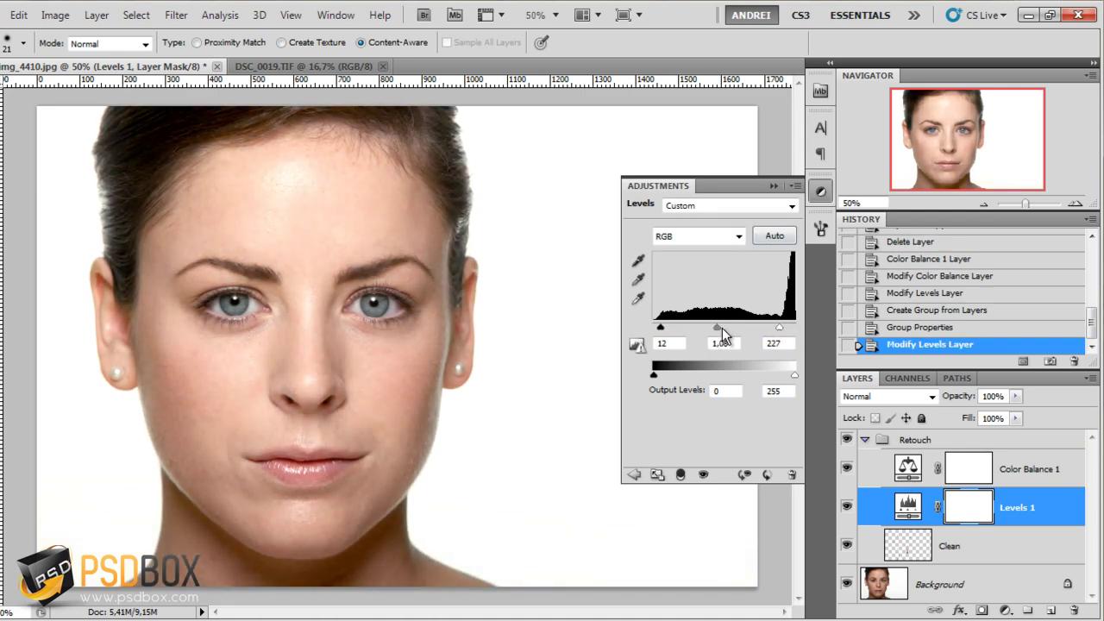
key("ctrl+z")
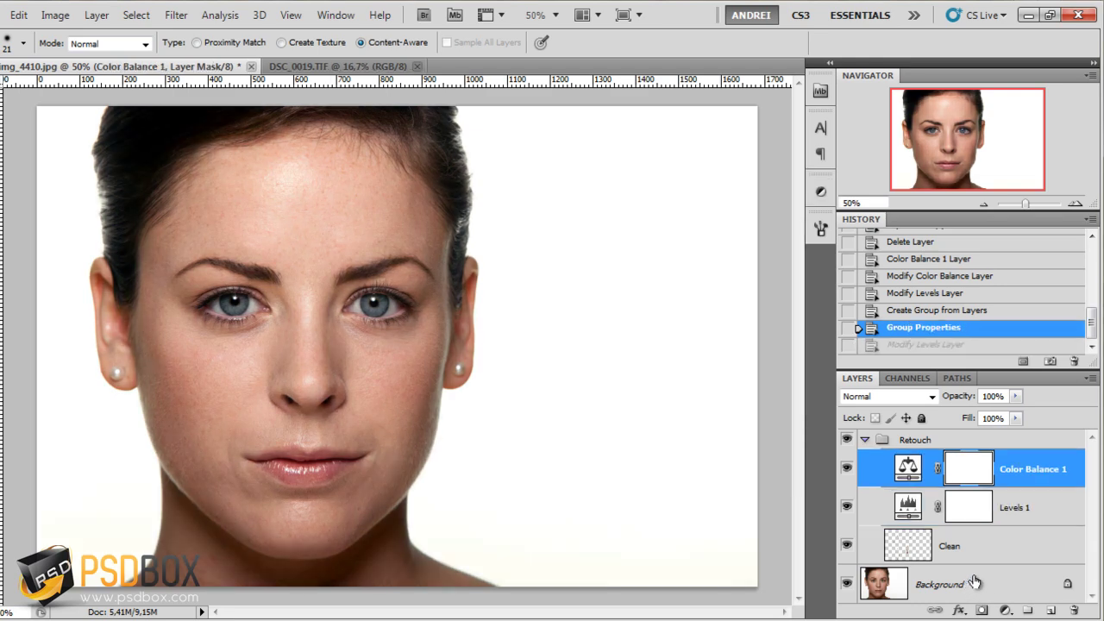
- Add a Photo Filter adjustment layer above Color Balance 1 with the light blue filter color #7bc2ff and reduce its density
left_click(1004, 610)
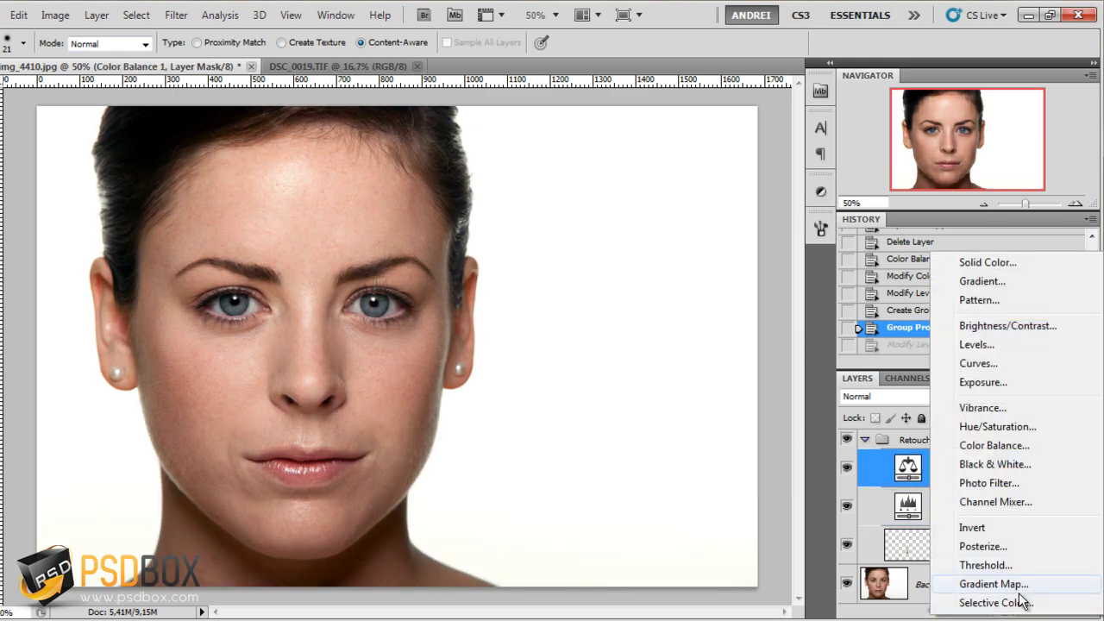
left_click(1000, 485)
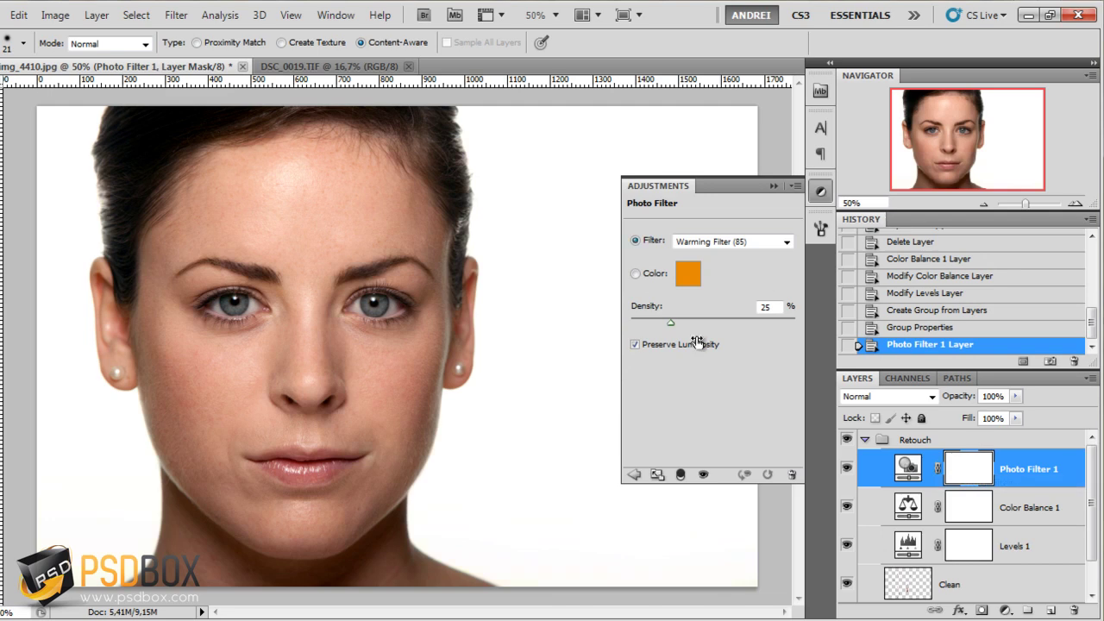
left_click(688, 274)
left_click_drag(906, 320, 906, 291)
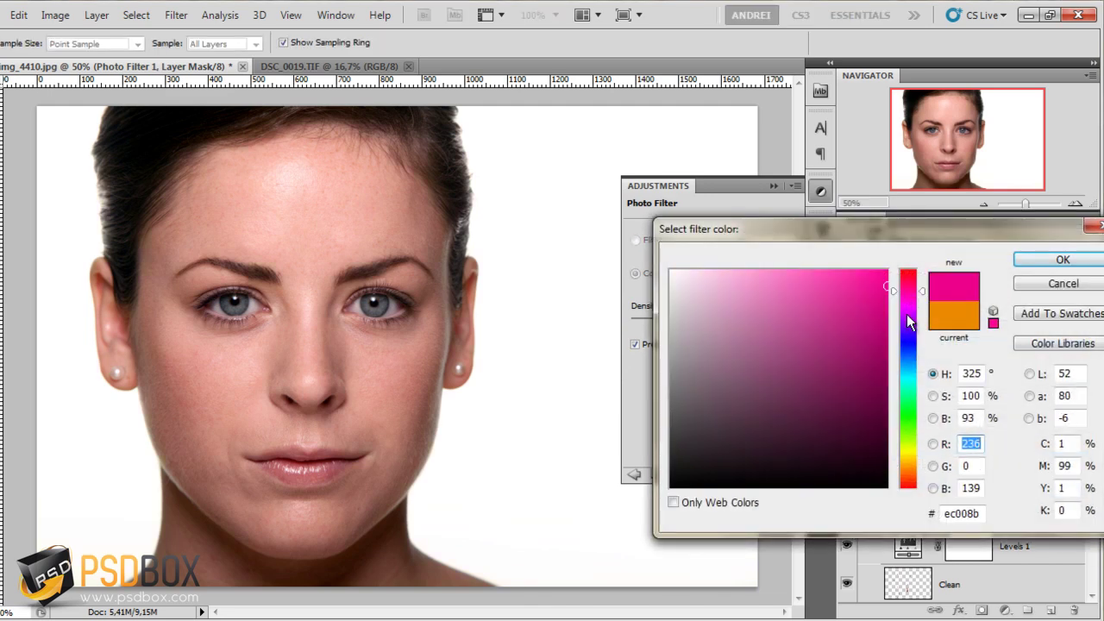
left_click(906, 362)
left_click(783, 269)
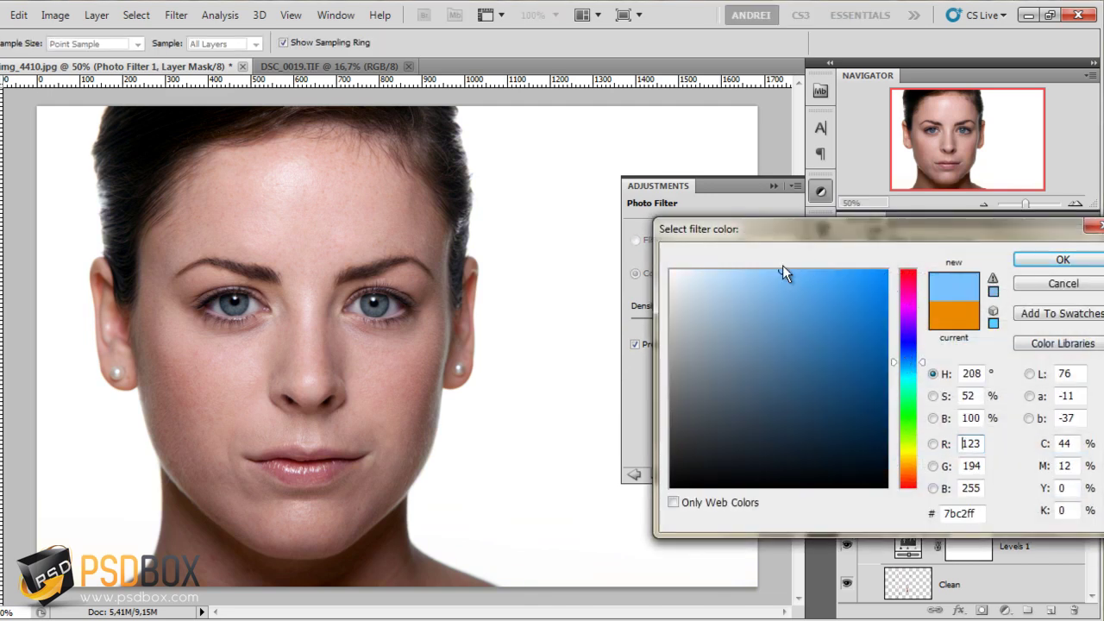
left_click(1046, 259)
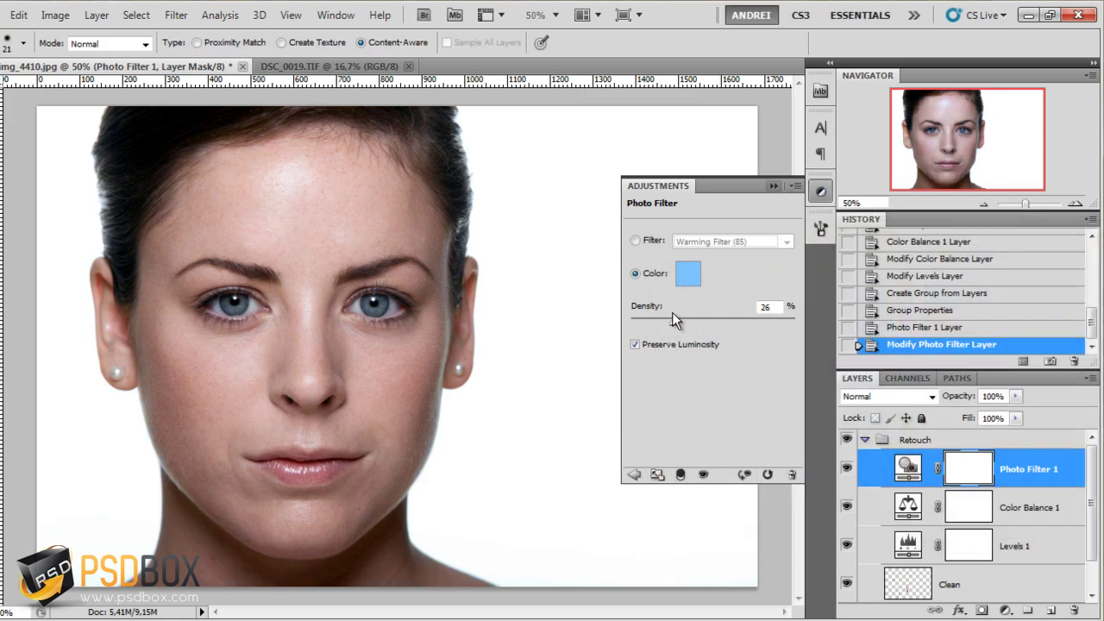
left_click_drag(672, 314, 652, 315)
left_click(1057, 480)
- Add a Hue/Saturation adjustment layer above Photo Filter 1 and set its master saturation to +20
left_click(1004, 609)
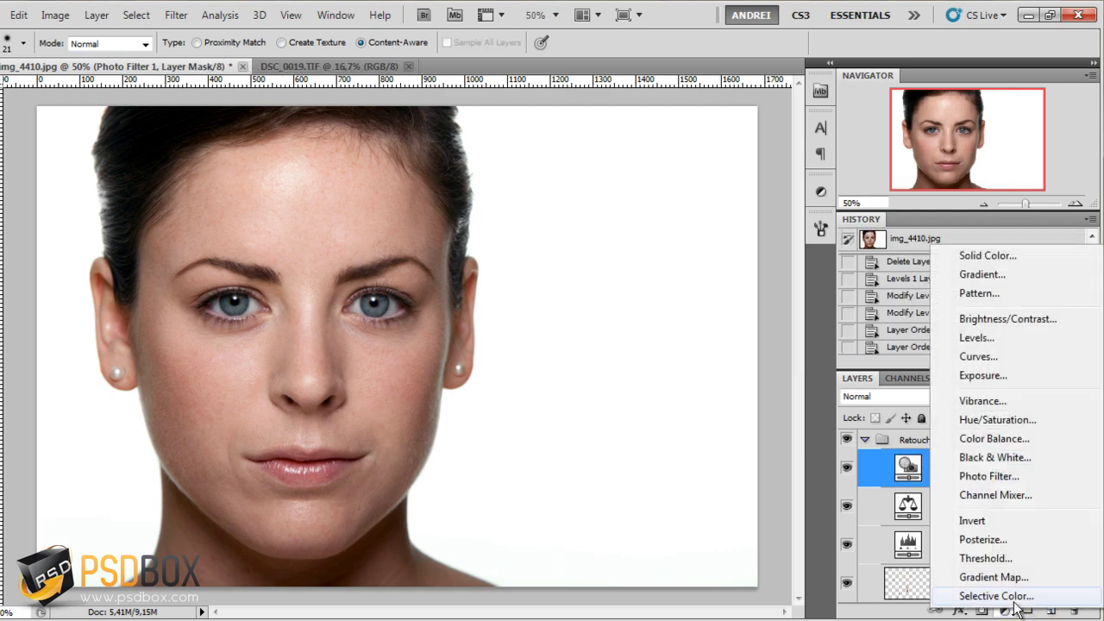
left_click(1010, 418)
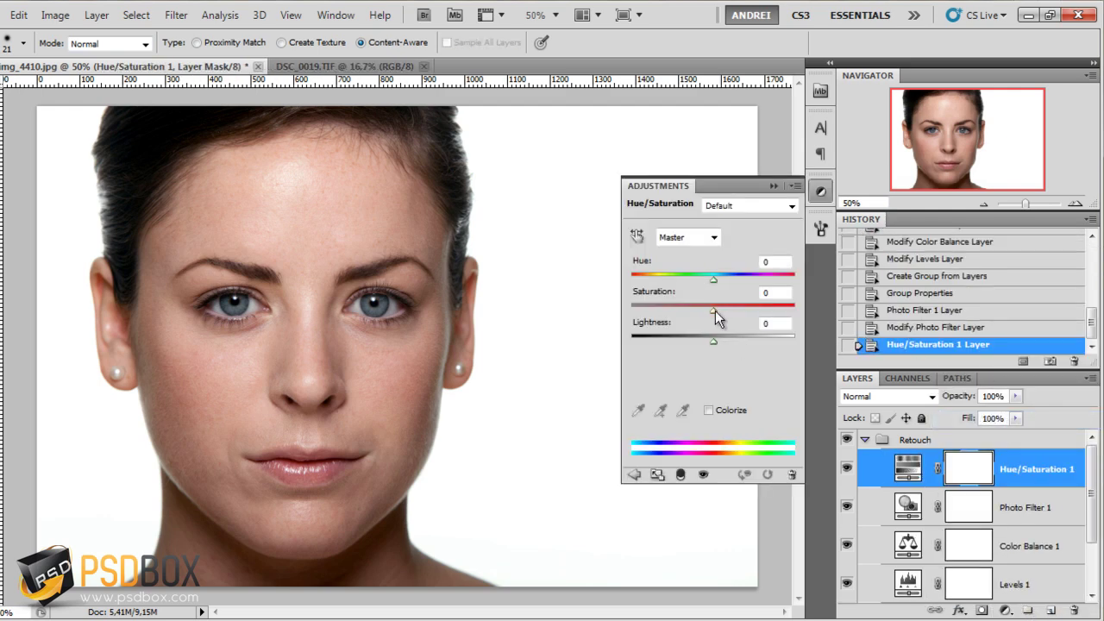
left_click_drag(715, 310, 730, 312)
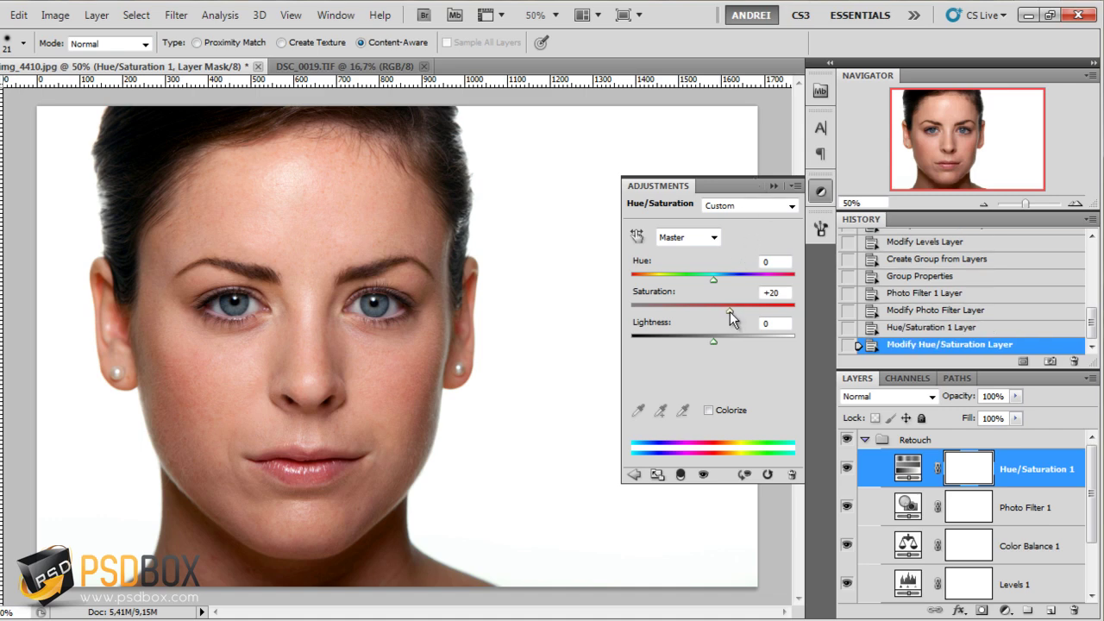
left_click(772, 185)
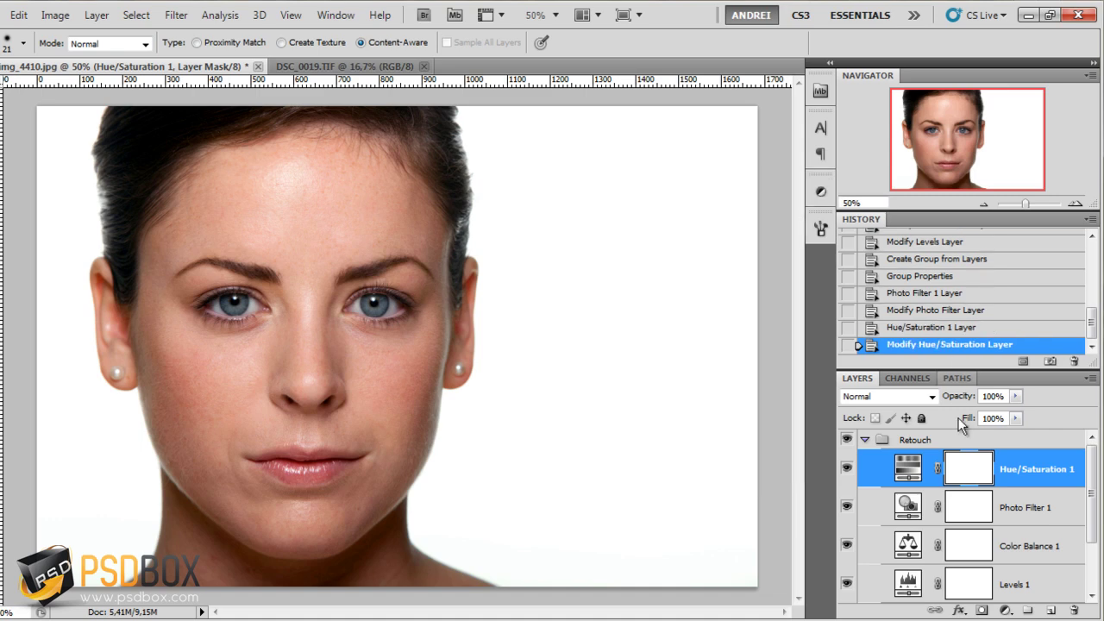
- Collapse the Retouch group and compare the portrait with the group hidden and shown, leaving it visible
left_click(863, 439)
left_click(847, 440)
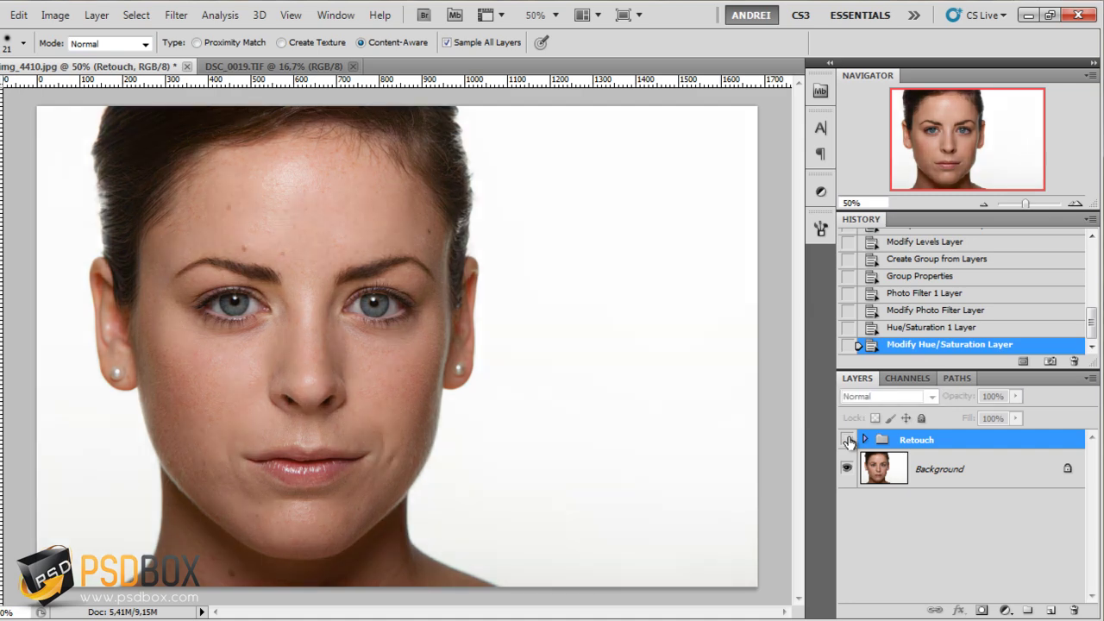
left_click(847, 440)
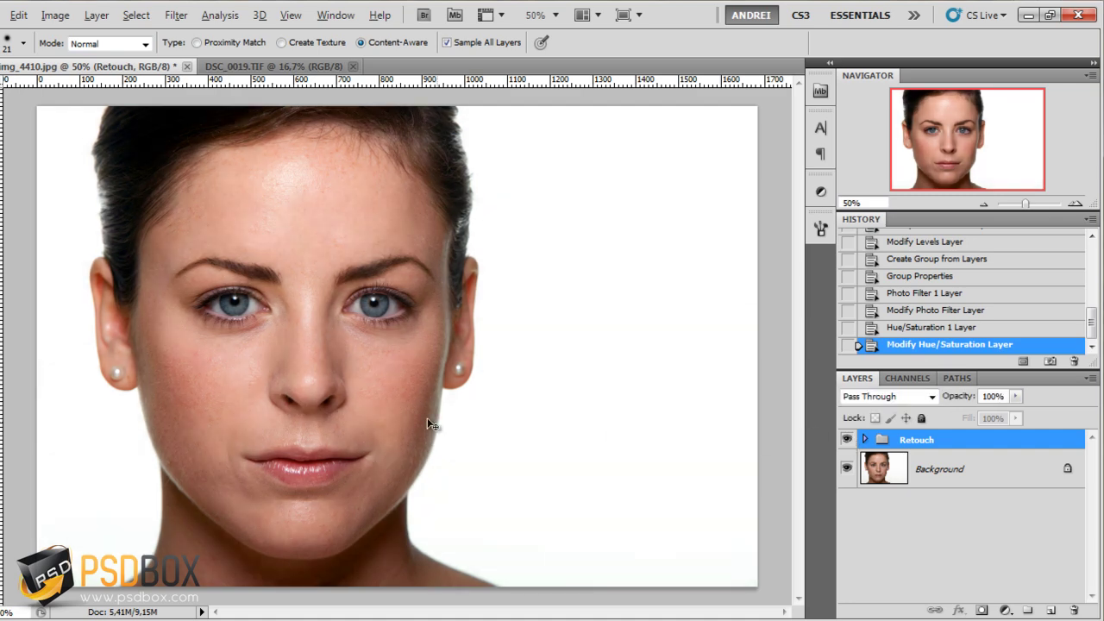
key("ctrl+plus")
left_click_drag(463, 419, 482, 421)
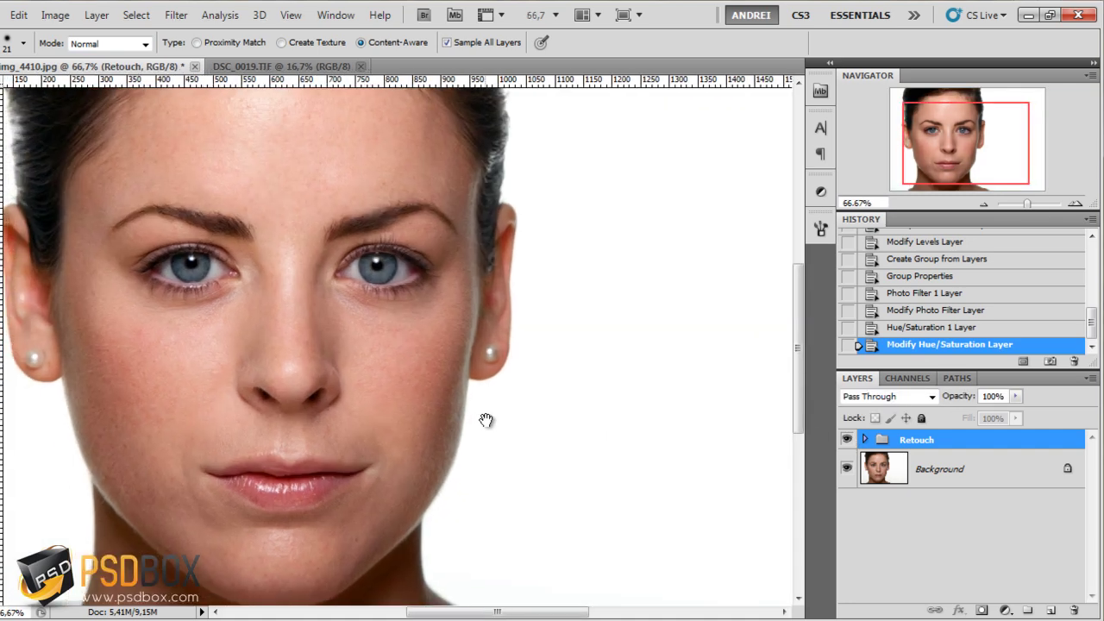
left_click(845, 440)
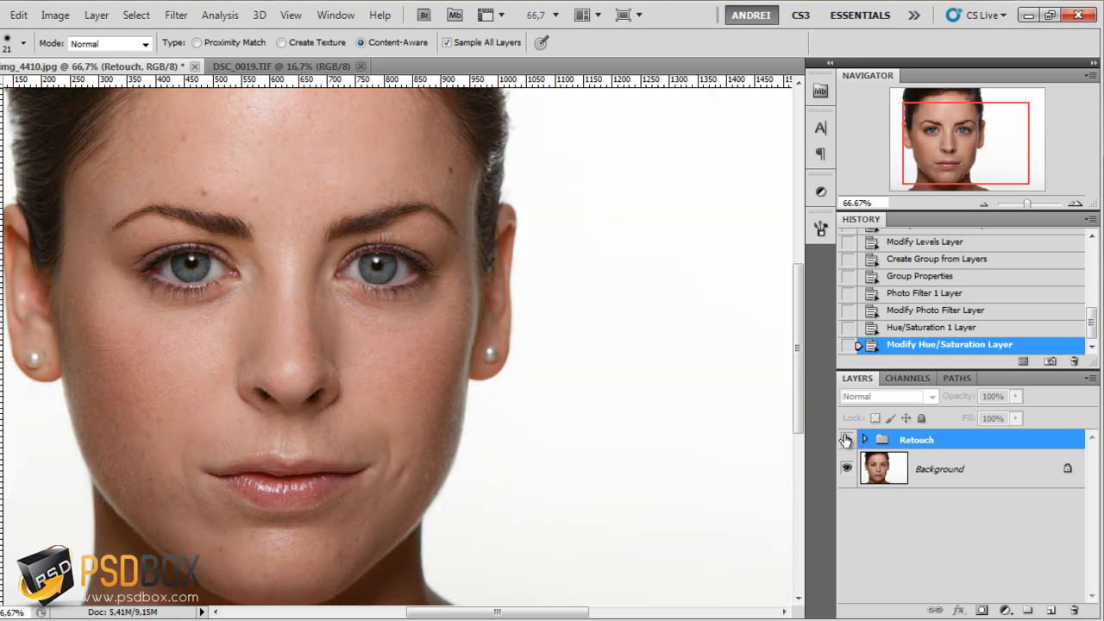
left_click(845, 440)
left_click(845, 440)
left_click(845, 440)
key("ctrl+minus")
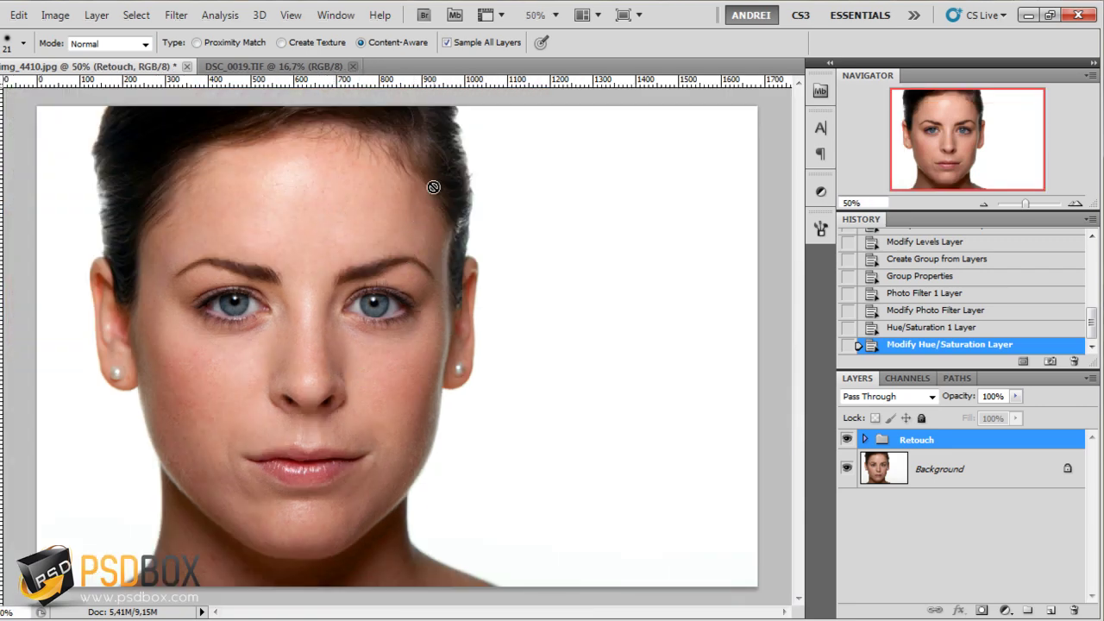
- In the DSC_0019.TIF image, activate the Patch Tool and duplicate the Background layer
left_click(257, 67)
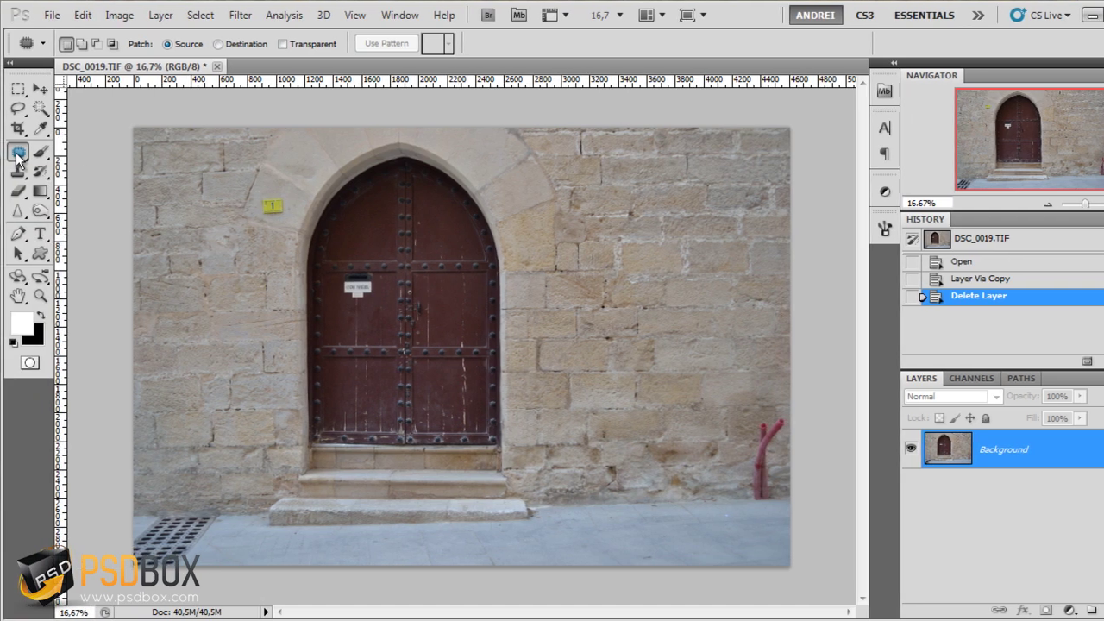
left_click(17, 154)
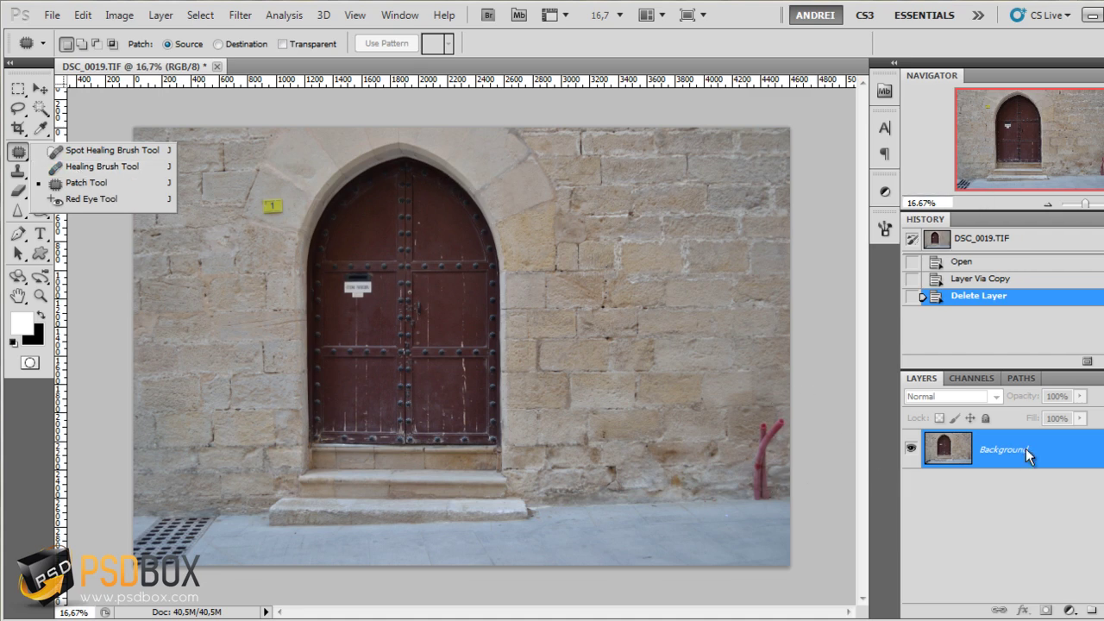
left_click(69, 183)
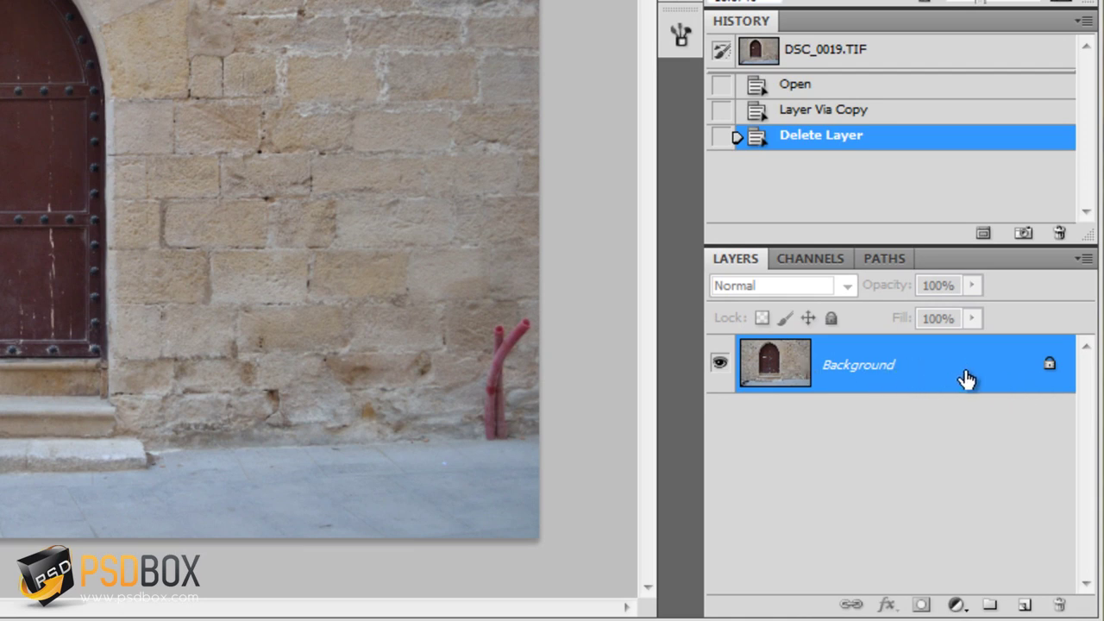
left_click_drag(1002, 376, 1028, 601)
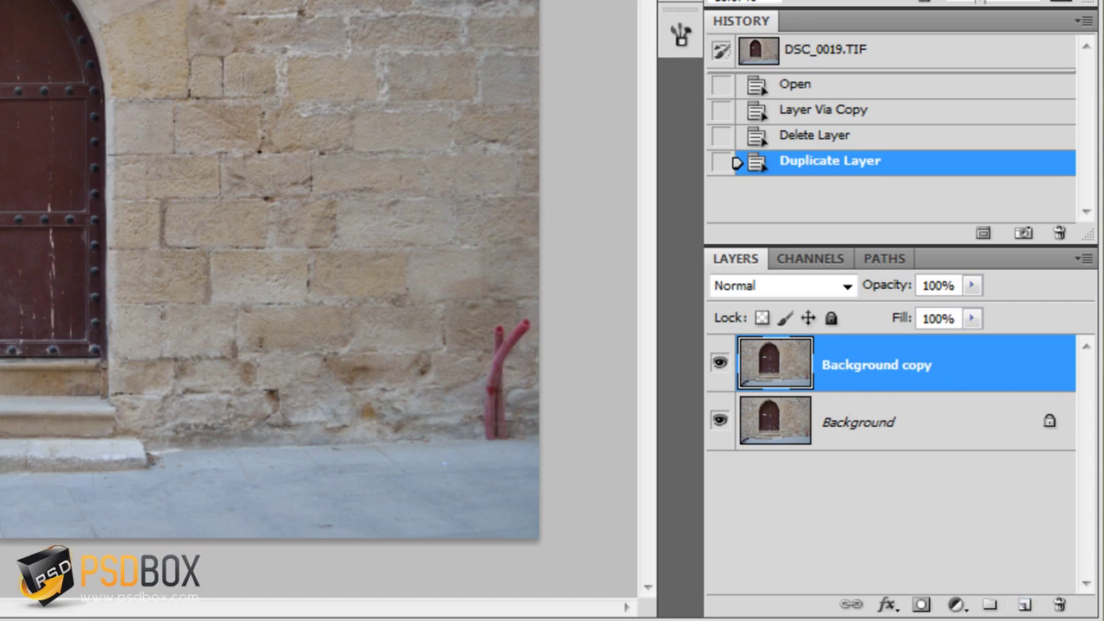
- Patch the yellow number 1 plate beside the door arch with clean stone just to its right, and deselect
key("ctrl+plus")
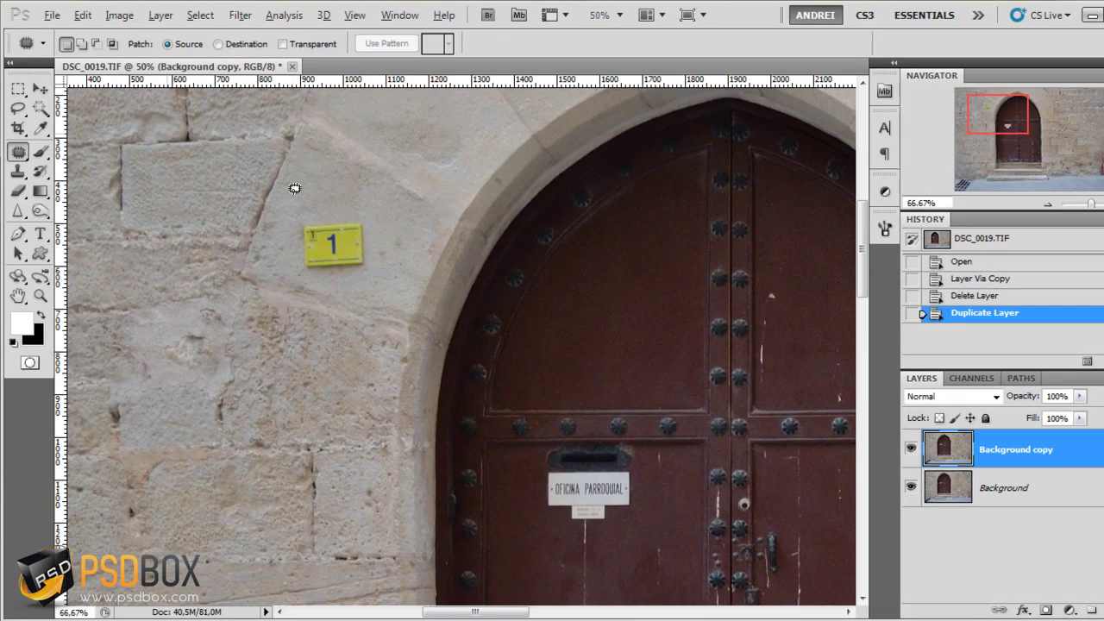
key("ctrl+plus")
left_click_drag(362, 236, 415, 310)
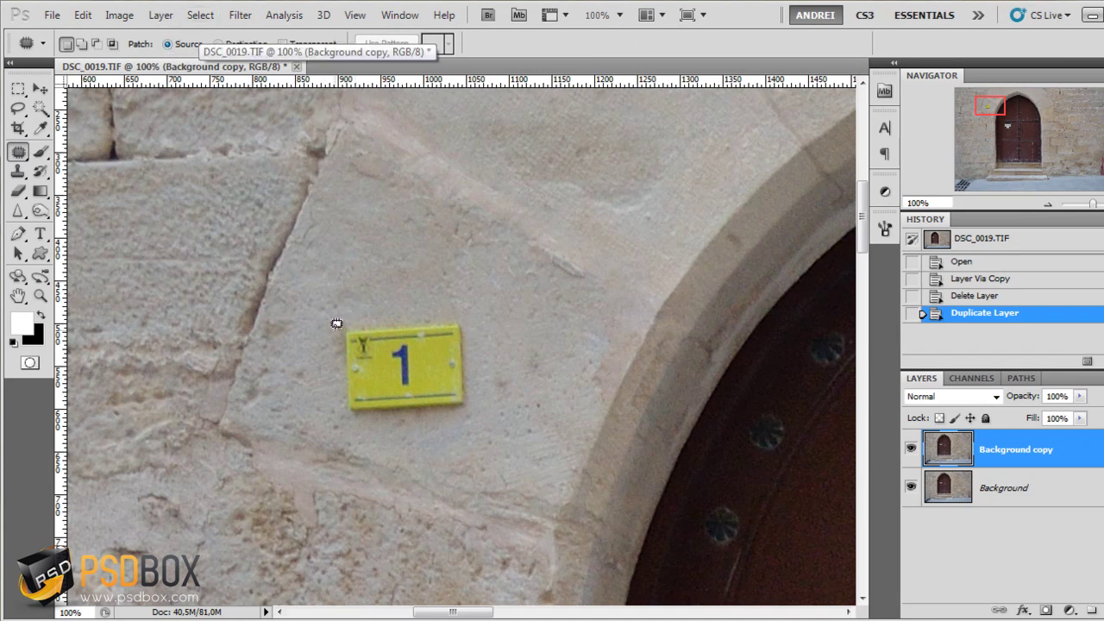
mouse_move(338, 336)
left_mouse_down()
mouse_move(339, 395)
mouse_move(457, 412)
mouse_move(481, 331)
mouse_move(443, 300)
mouse_move(365, 303)
mouse_move(336, 326)
left_mouse_up()
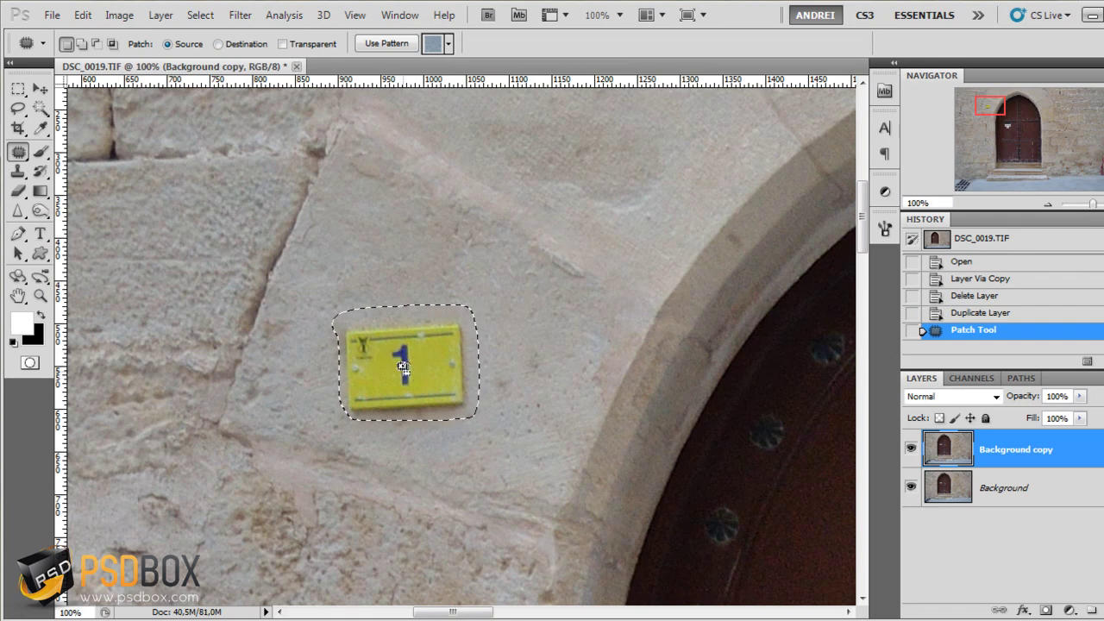
left_click_drag(398, 369, 529, 338)
key("ctrl+d")
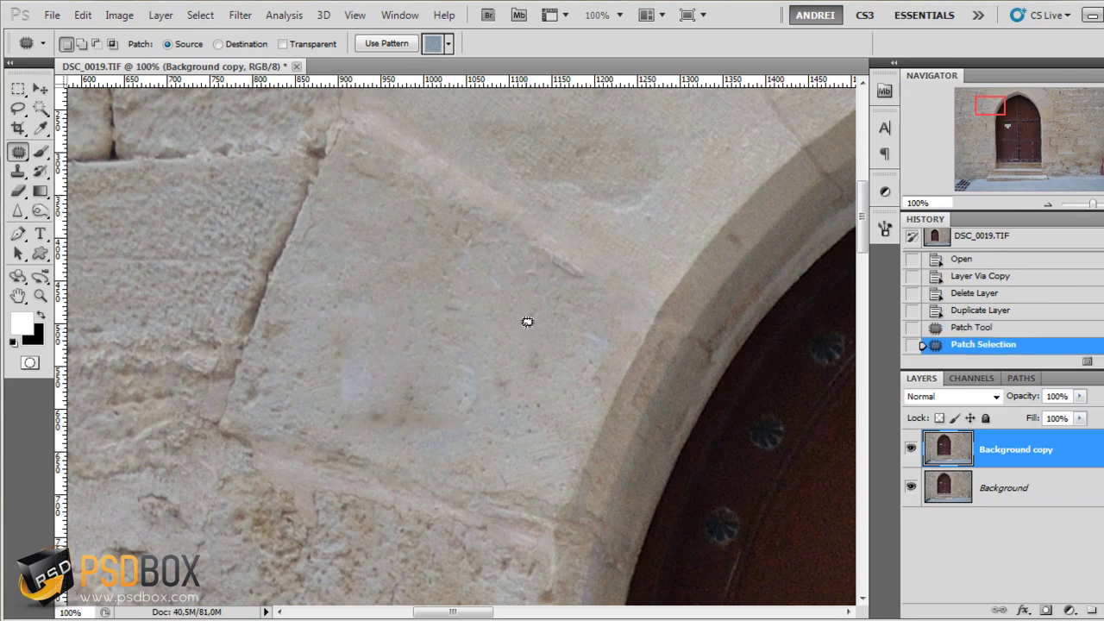
- Patch the dark stain and the pale spot remaining on the stone where the number plate was, using clean nearby stone
scroll(531, 334, "down", 1)
scroll(493, 349, "up", 1)
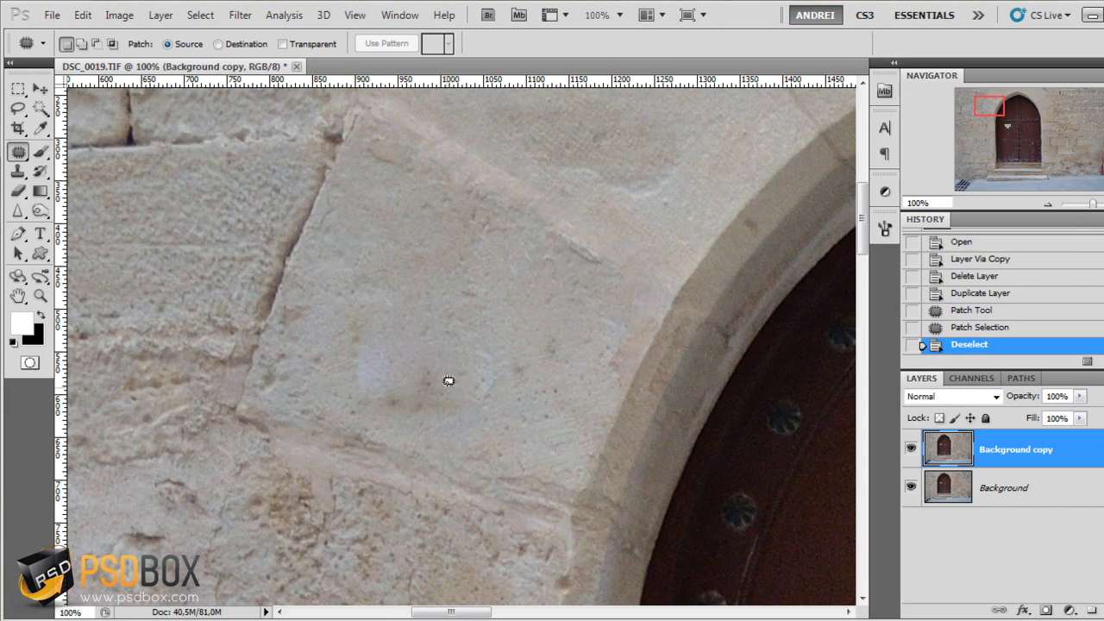
scroll(415, 370, "up", 1)
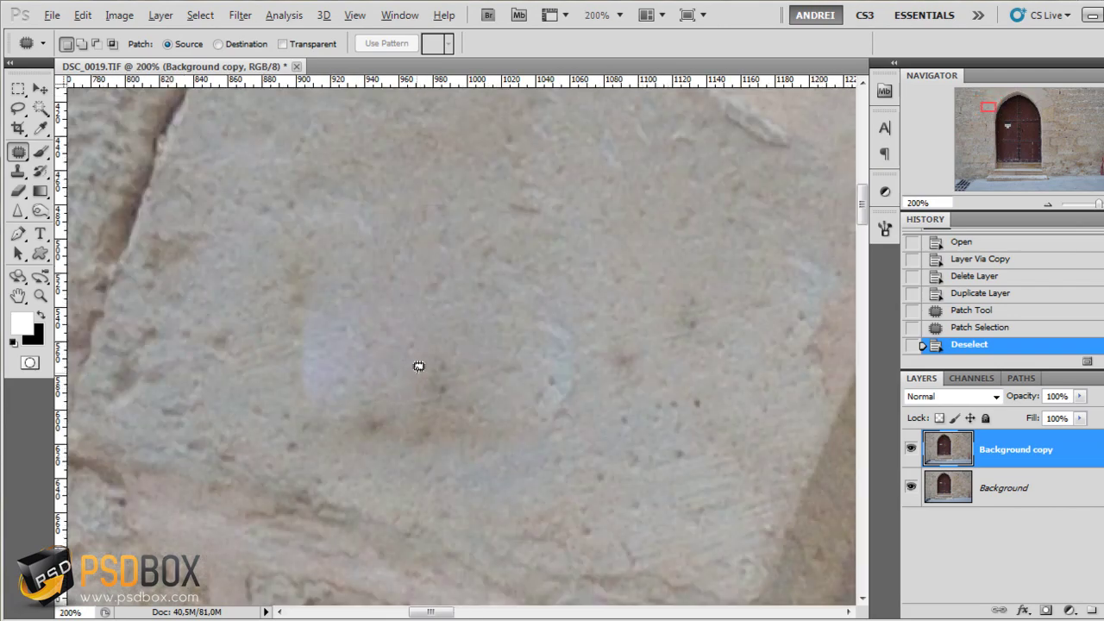
scroll(418, 367, "down", 1)
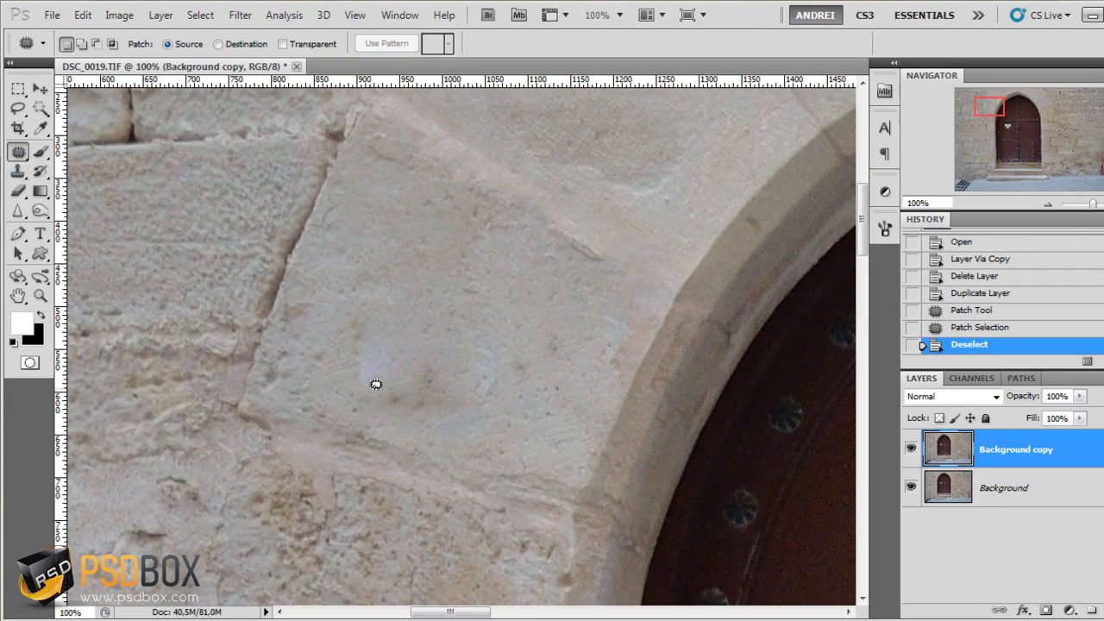
mouse_move(376, 384)
left_mouse_down()
mouse_move(402, 367)
mouse_move(421, 404)
mouse_move(434, 371)
mouse_move(425, 392)
mouse_move(505, 316)
left_mouse_up()
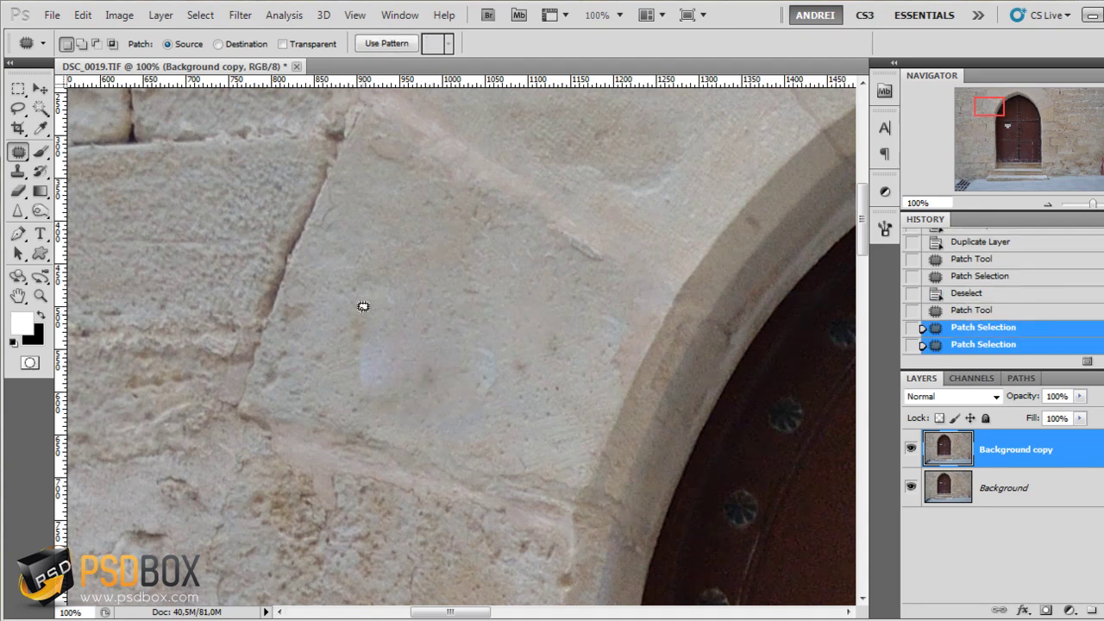
key("ctrl+d")
mouse_move(363, 309)
left_mouse_down()
mouse_move(350, 344)
mouse_move(357, 395)
mouse_move(397, 384)
mouse_move(401, 330)
mouse_move(369, 312)
left_mouse_up()
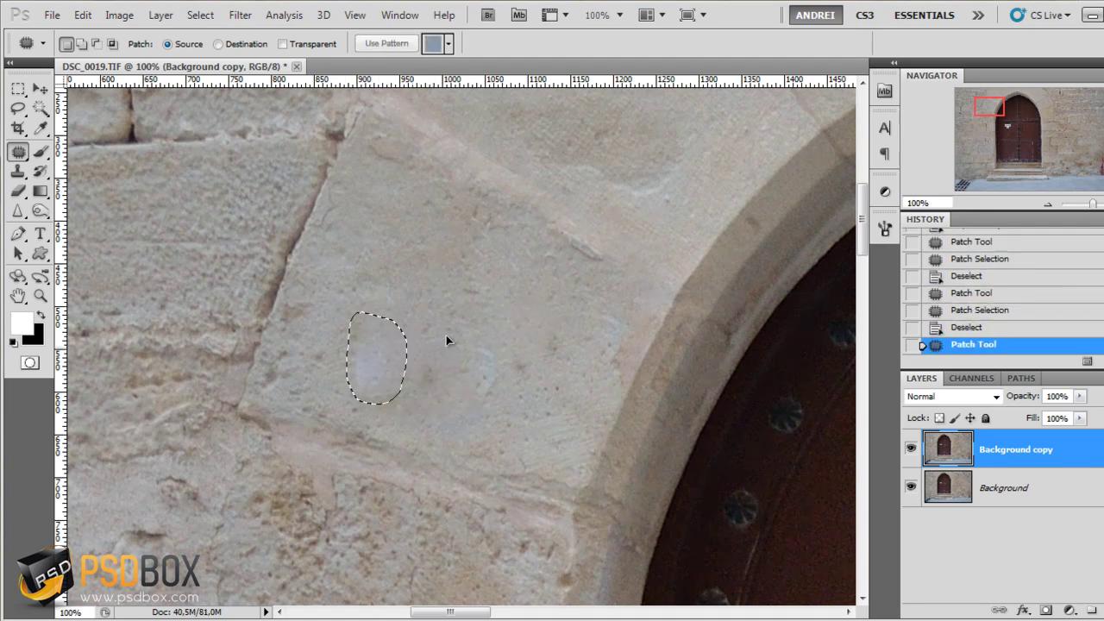
left_click_drag(372, 364, 468, 331)
key("ctrl+d")
- Patch the red pipes at the lower right of the wall with the wall texture to their left, and deselect
scroll(509, 274, "down", 3)
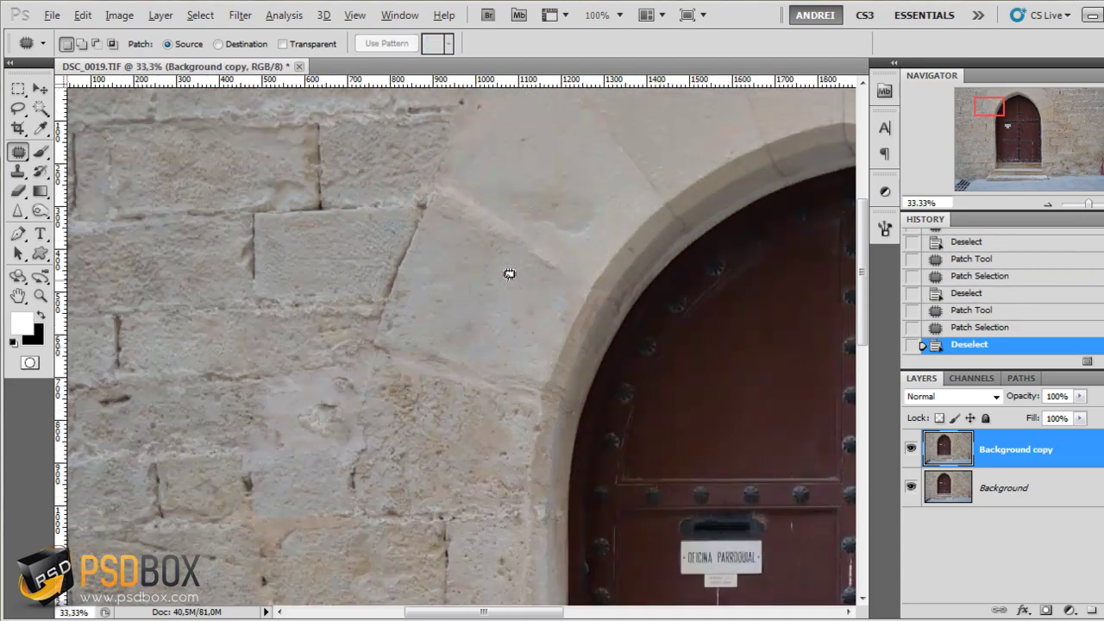
scroll(508, 273, "down", 1)
left_click_drag(616, 397, 148, 288)
scroll(545, 493, "up", 2)
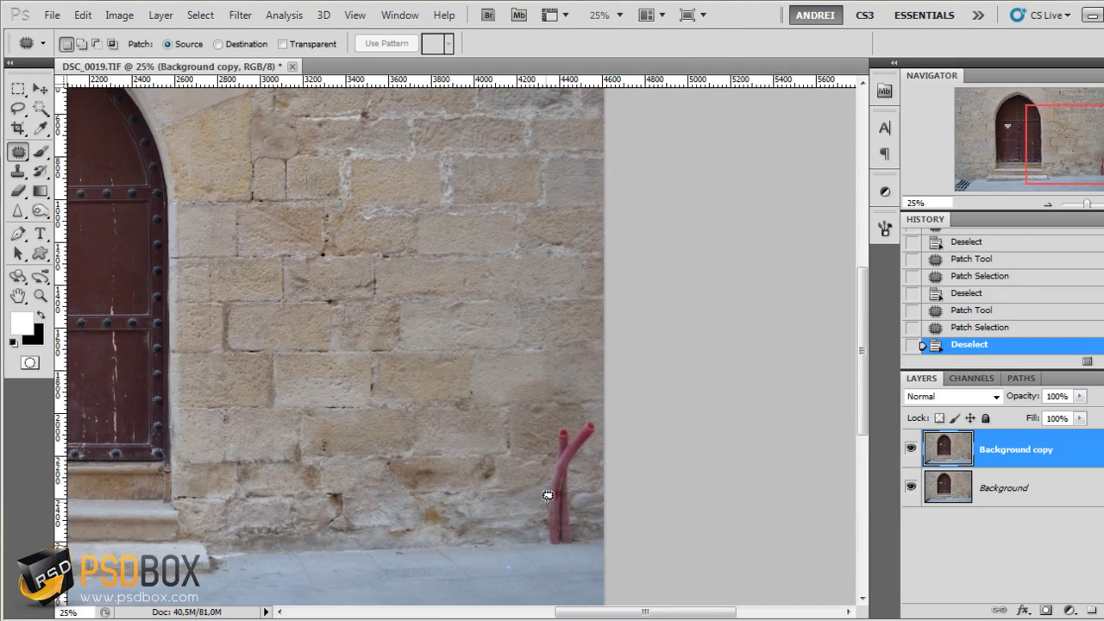
mouse_move(601, 417)
left_mouse_down()
mouse_move(625, 314)
mouse_move(580, 411)
mouse_move(572, 537)
mouse_move(529, 536)
mouse_move(517, 466)
left_mouse_up()
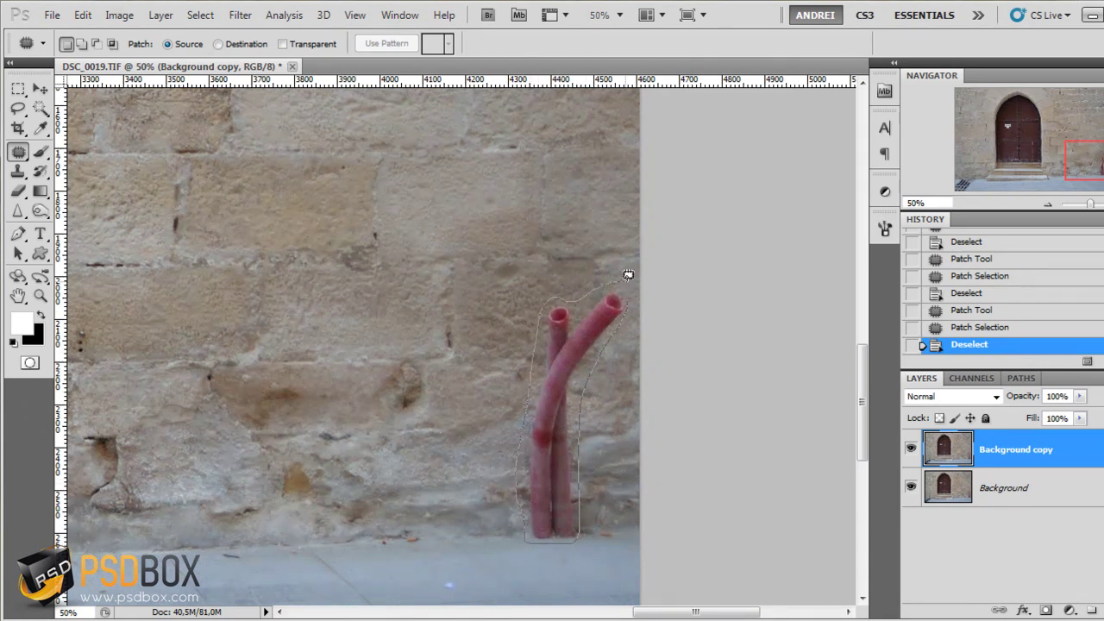
left_click_drag(628, 274, 622, 277)
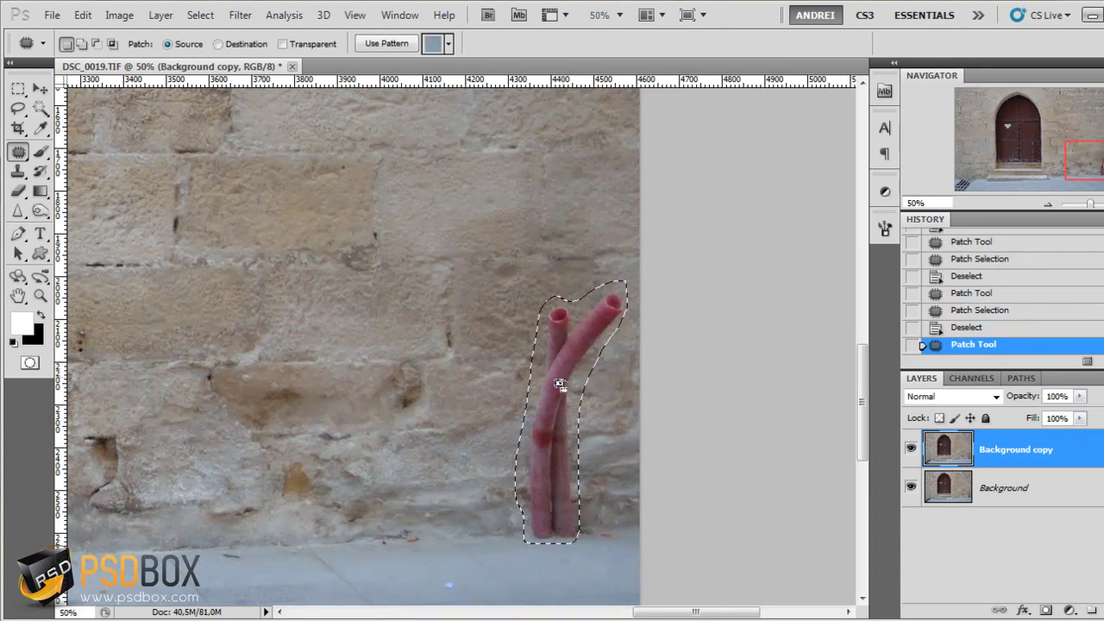
left_click_drag(559, 384, 363, 405)
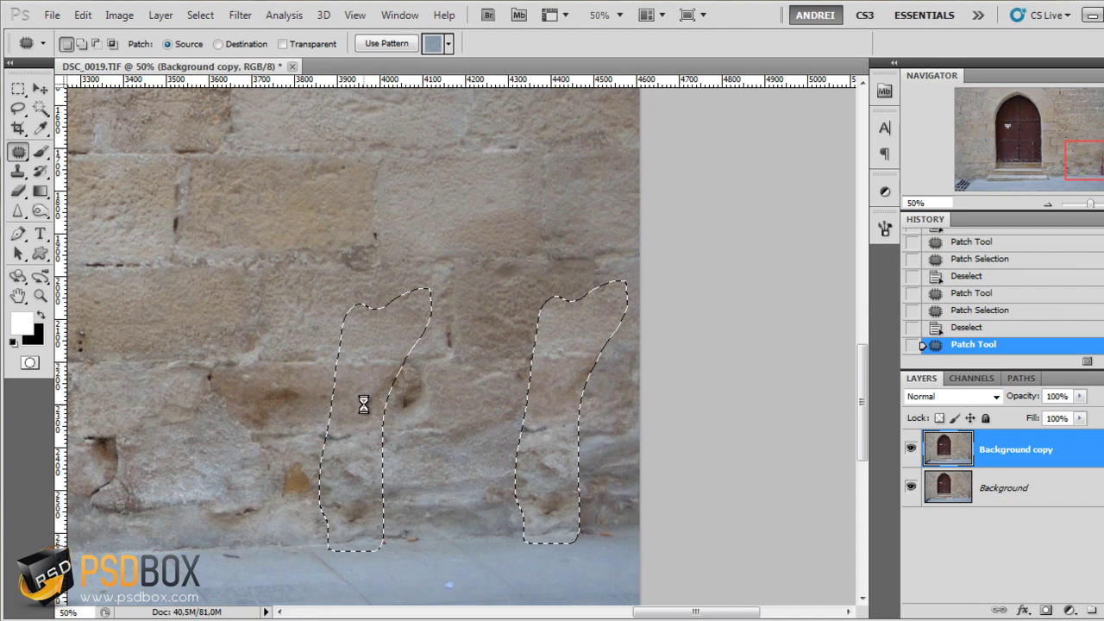
key("ctrl+d")
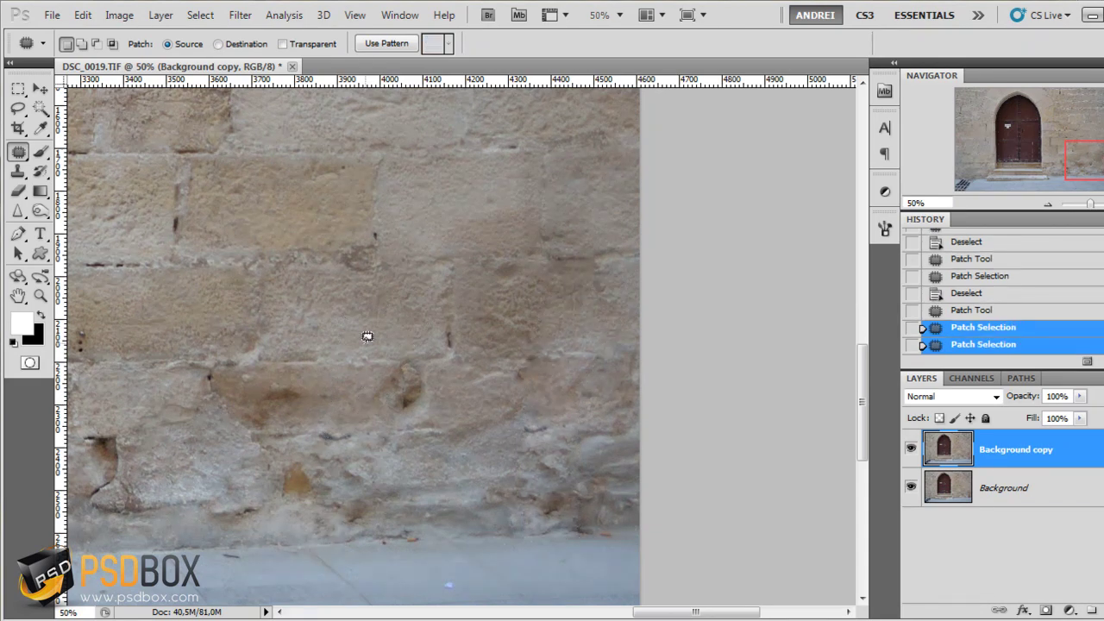
- Patch the repeated rough area near the wall's lower right edge with stone to its left, and deselect
scroll(363, 336, "down", 1)
scroll(535, 479, "up", 2)
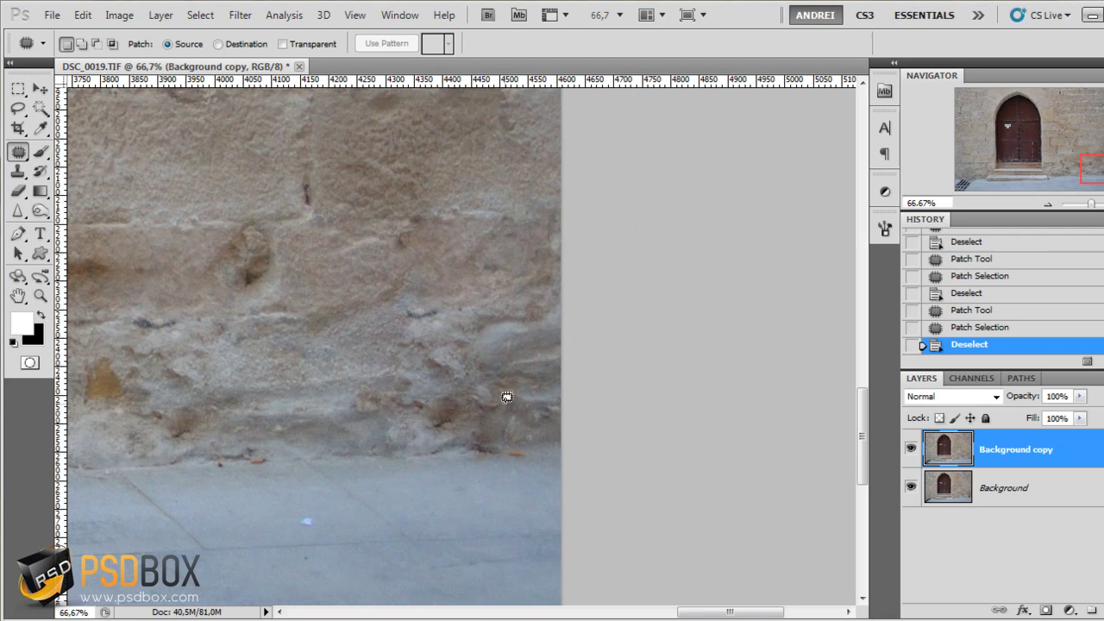
scroll(486, 282, "up", 1)
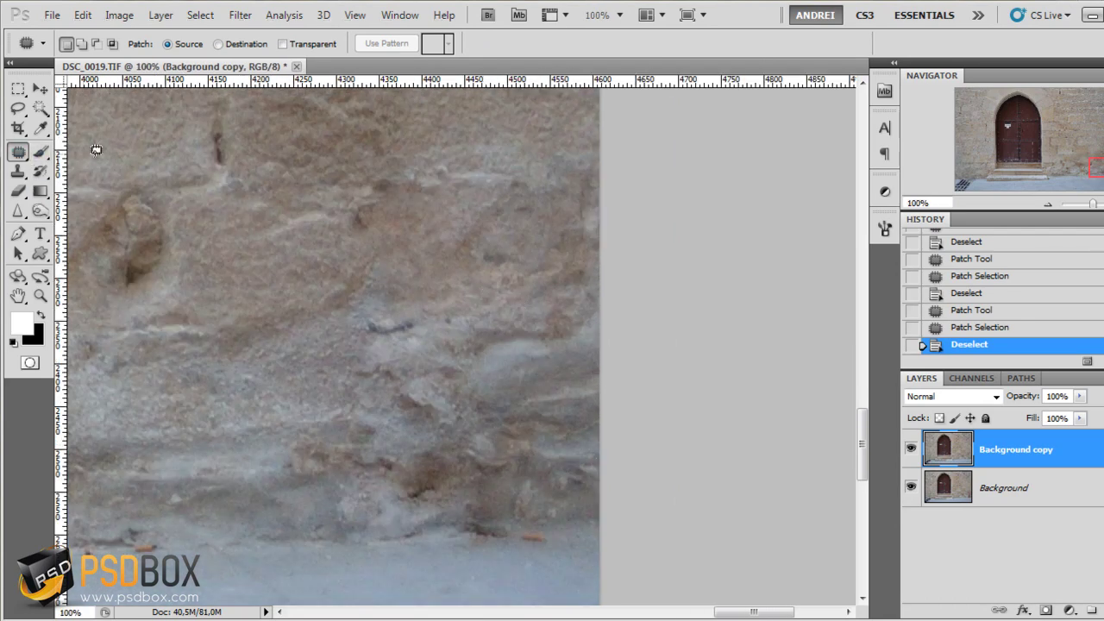
mouse_move(467, 399)
left_mouse_down()
mouse_move(458, 470)
mouse_move(475, 517)
mouse_move(503, 509)
mouse_move(508, 383)
left_mouse_up()
mouse_move(482, 434)
left_mouse_down()
mouse_move(367, 423)
mouse_move(329, 402)
left_mouse_up()
key("ctrl+d")
- Switch to the Healing Brush Tool and heal the small dark mark on the lower wall where the pipes stood
scroll(309, 319, "down", 2, "alt")
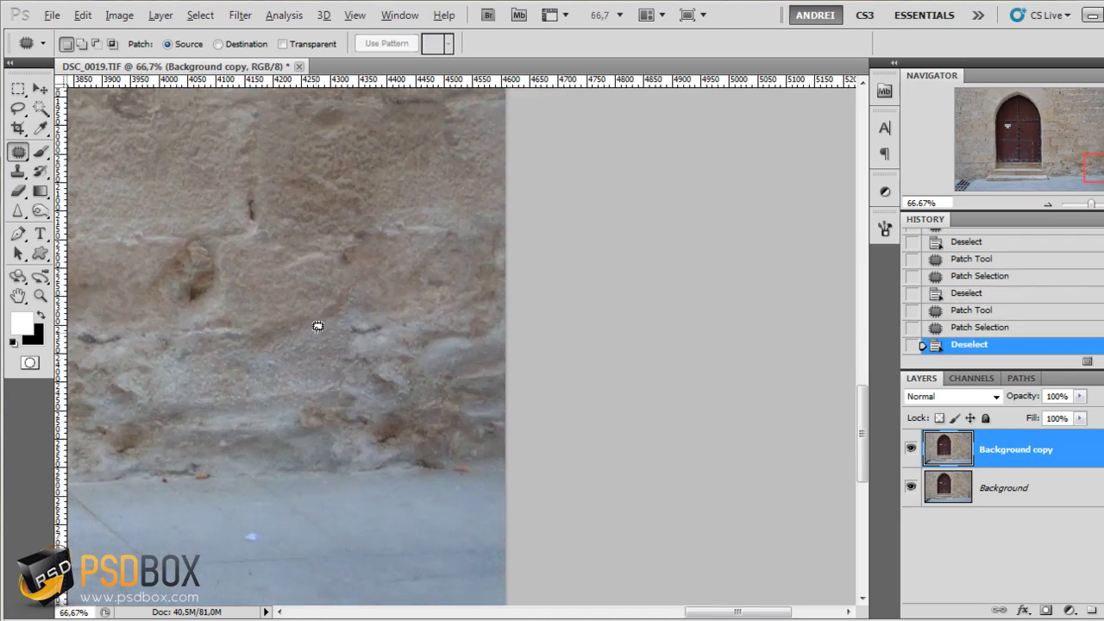
scroll(268, 324, "up", 1, "alt")
left_click_drag(538, 395, 558, 399)
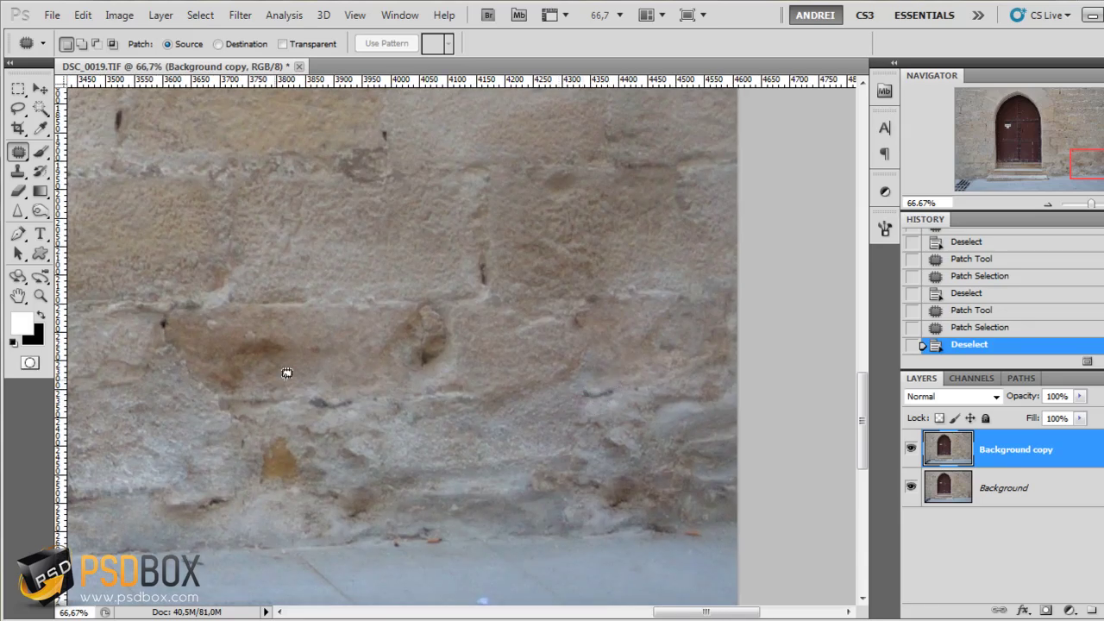
right_click(19, 155)
left_click(78, 165)
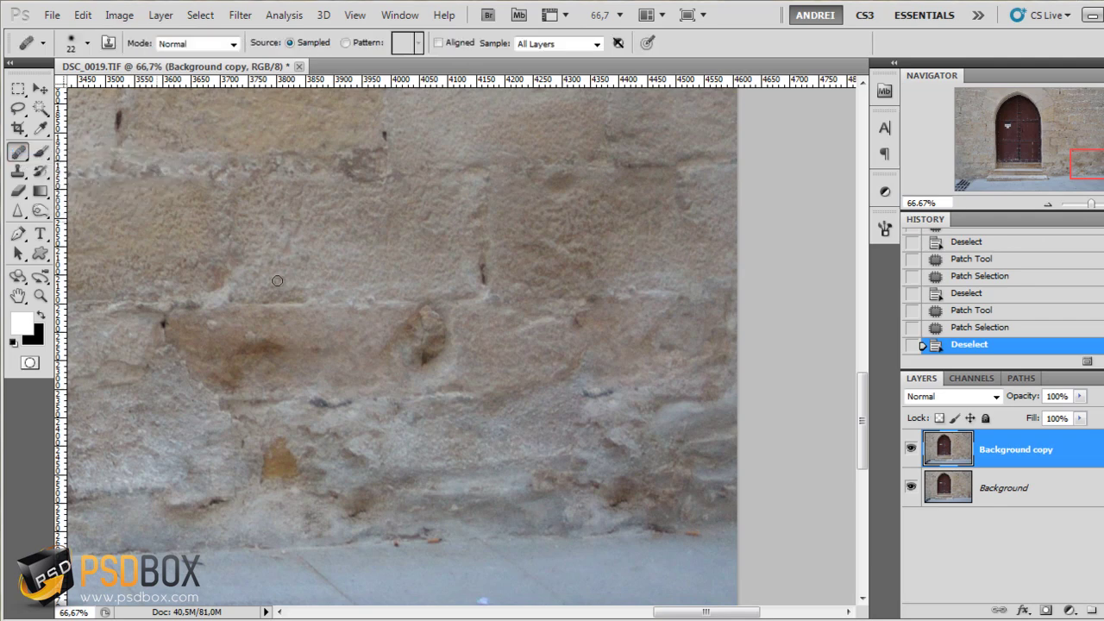
left_click(592, 394)
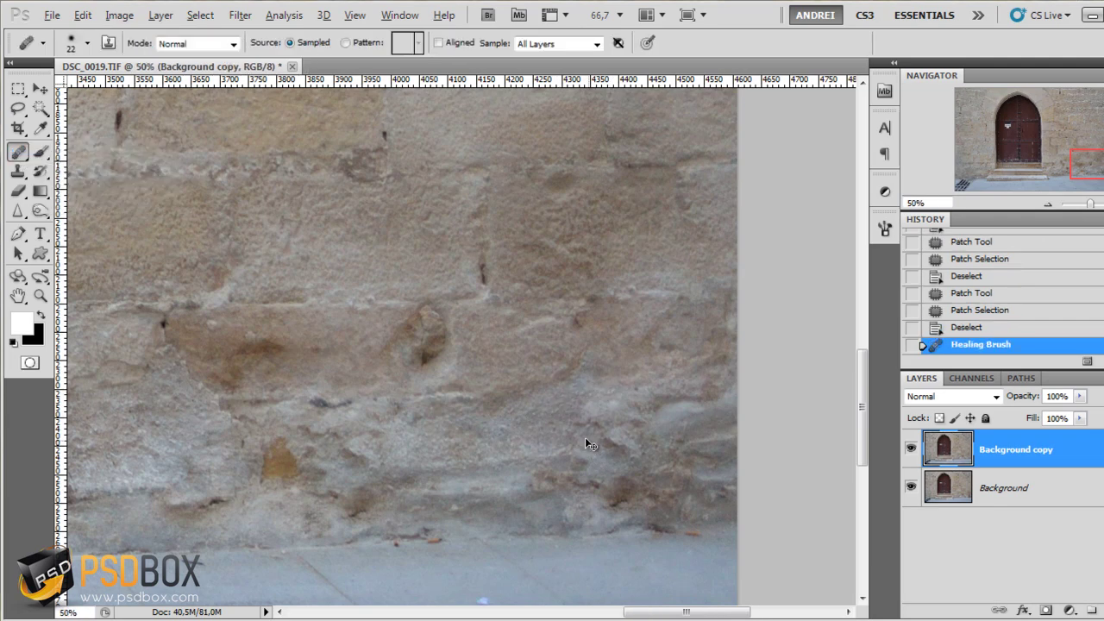
scroll(584, 437, "down", 1, "alt")
scroll(575, 457, "up", 1, "alt")
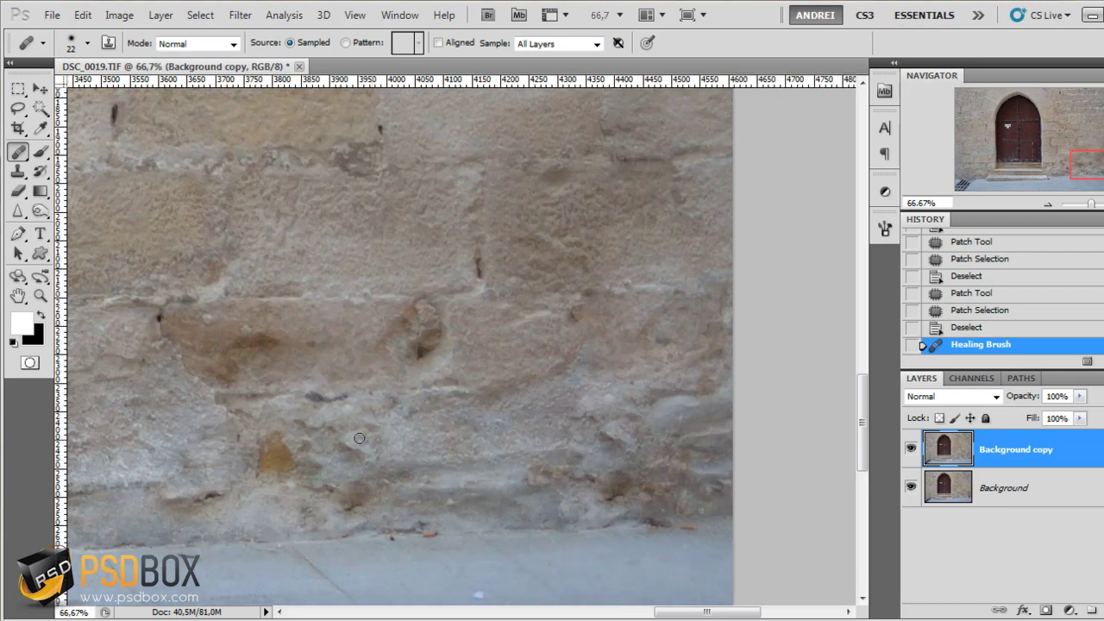
- Enlarge the healing brush to 33 and heal the repeated stone detail just below the previously healed mark
right_click(493, 377)
key("Return")
left_click(603, 442)
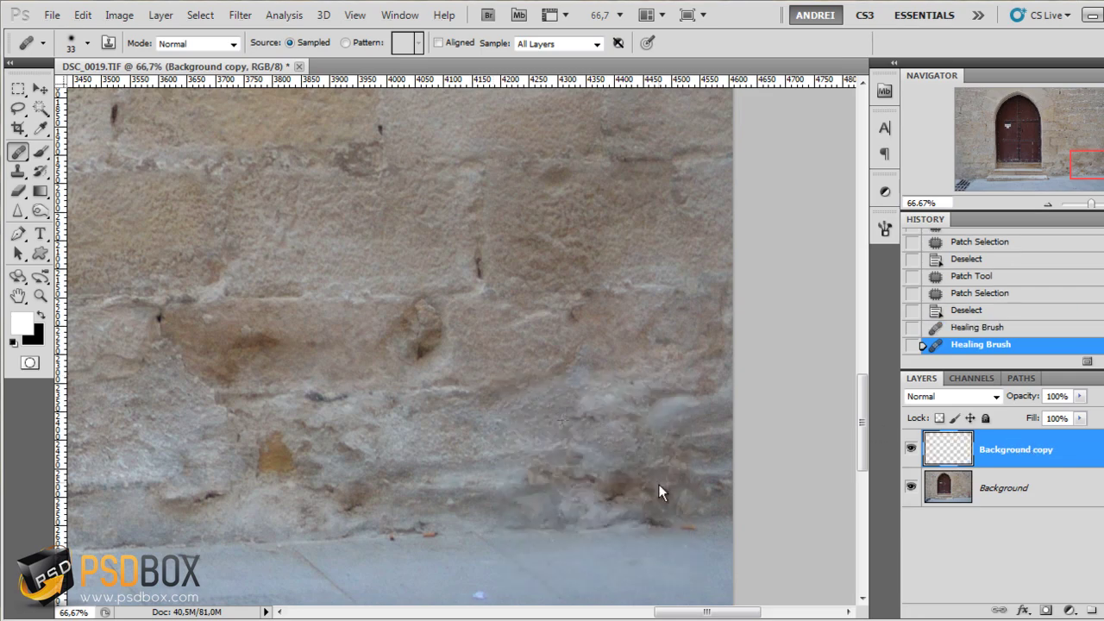
- Select the "OFICINA PARROQUIAL" sign and the small plate beneath it on the door with a rectangular marquee
scroll(632, 484, "down", 3, "alt")
scroll(627, 485, "down", 1, "alt")
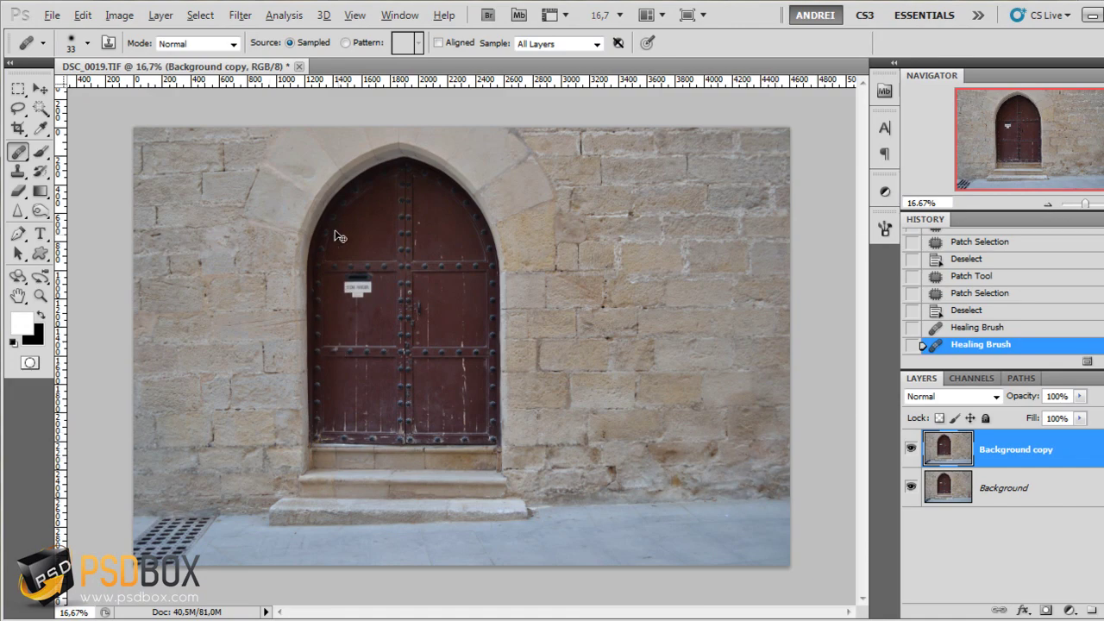
scroll(357, 293, "up", 5, "alt")
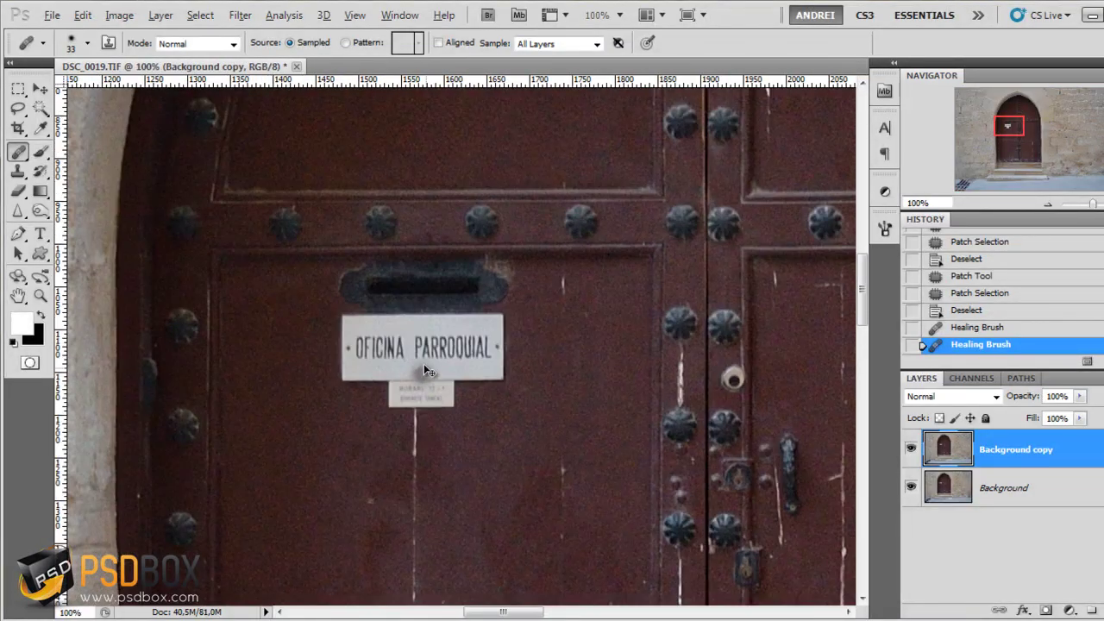
left_click(408, 377)
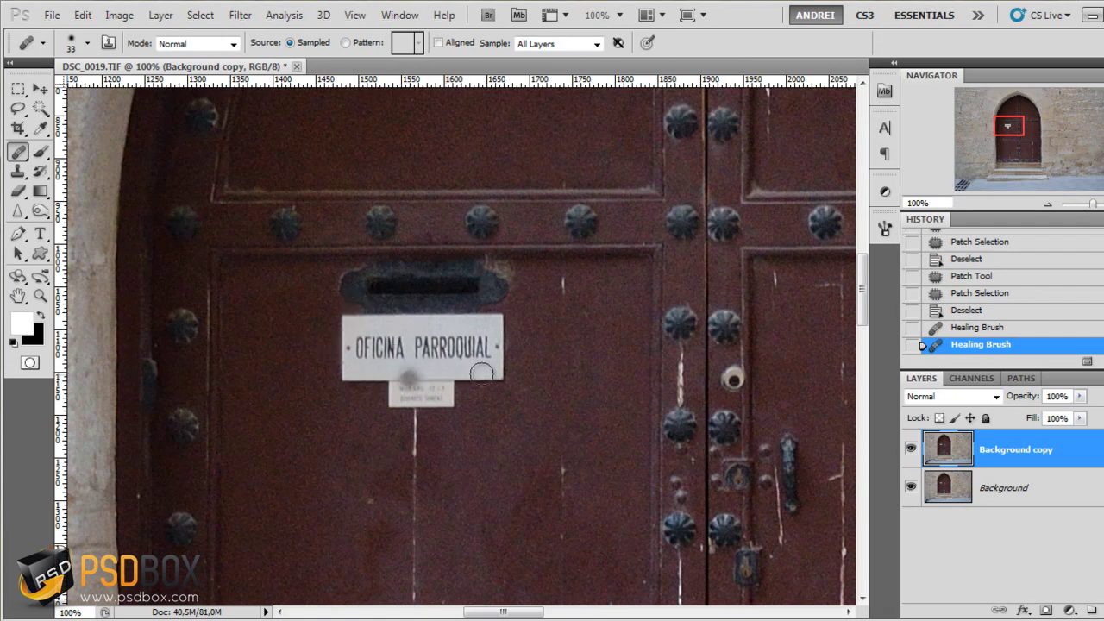
key("m")
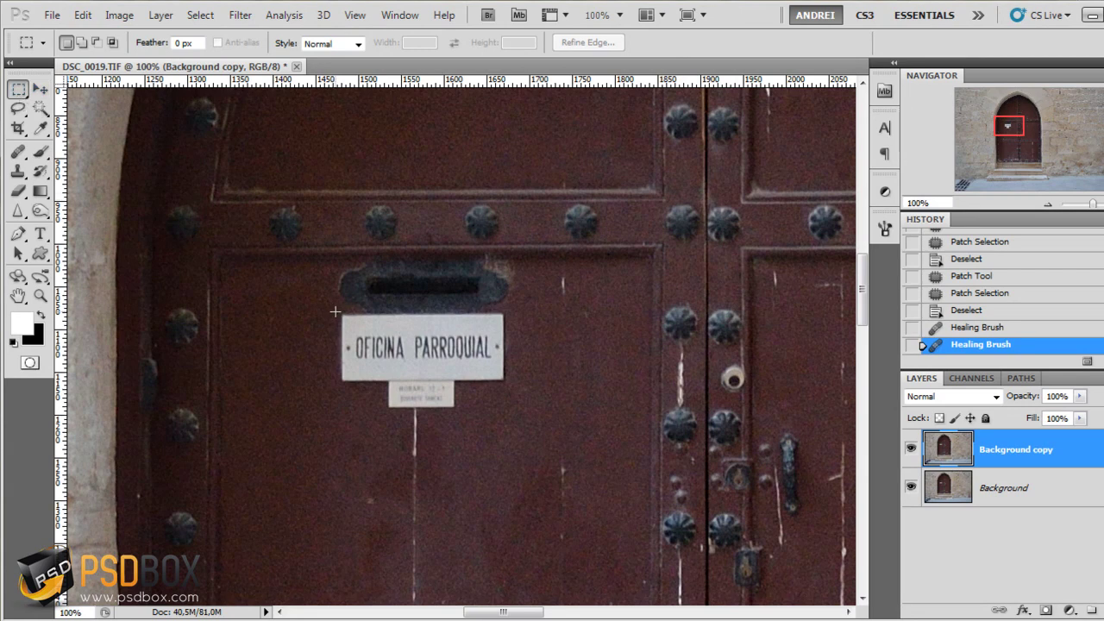
left_click_drag(375, 332, 511, 412)
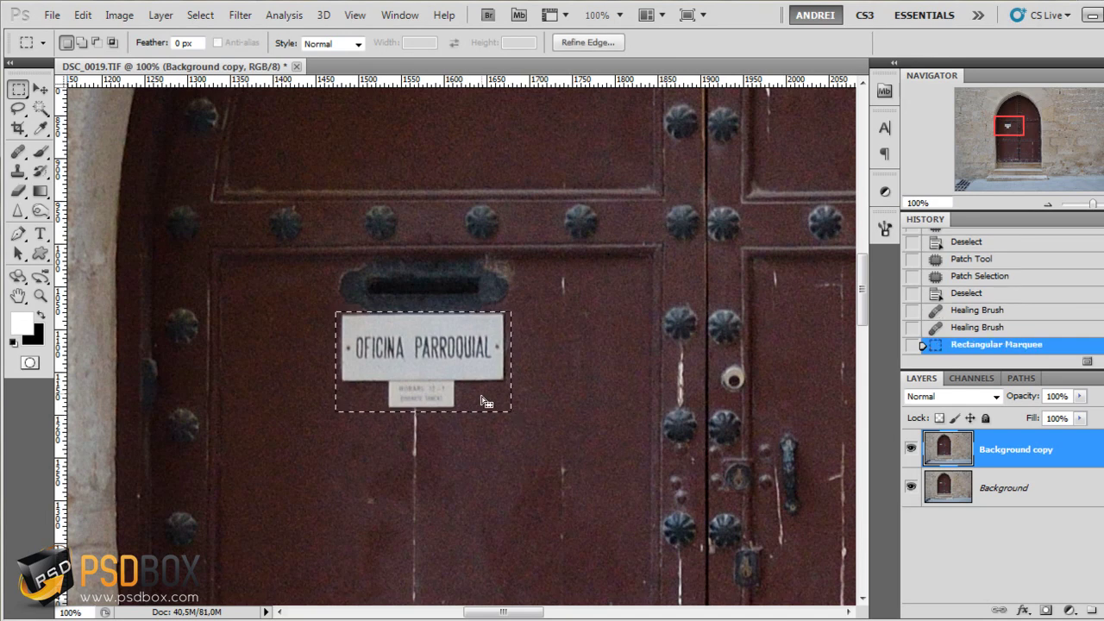
- Switch to the Patch Tool, patch the selected sign area with the door surface directly below it, and deselect
left_click(17, 154)
right_click(15, 159)
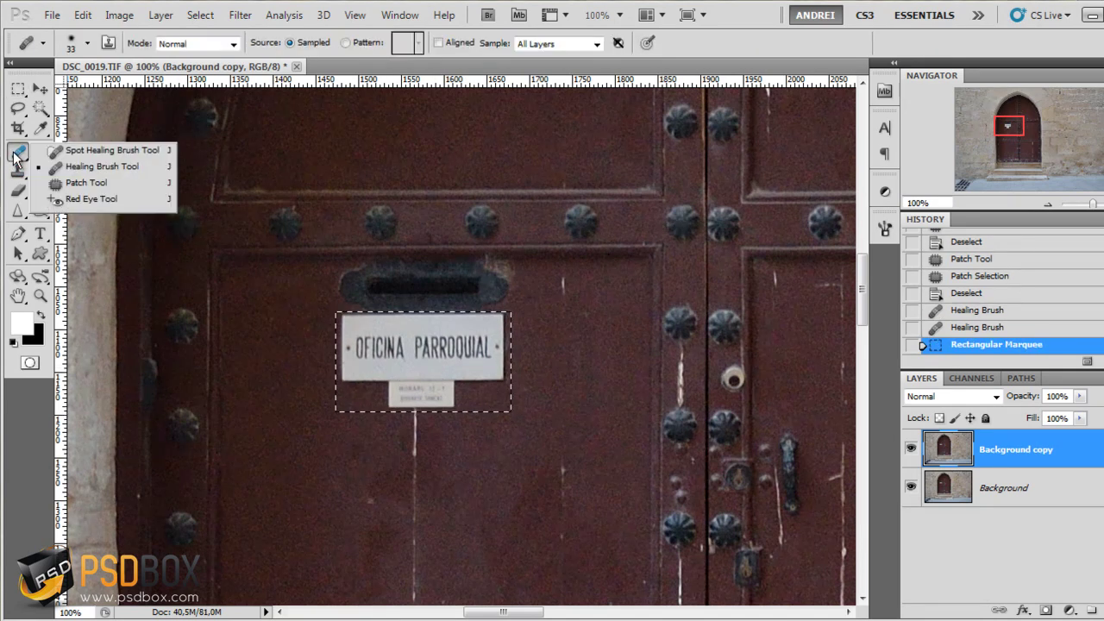
left_click(100, 188)
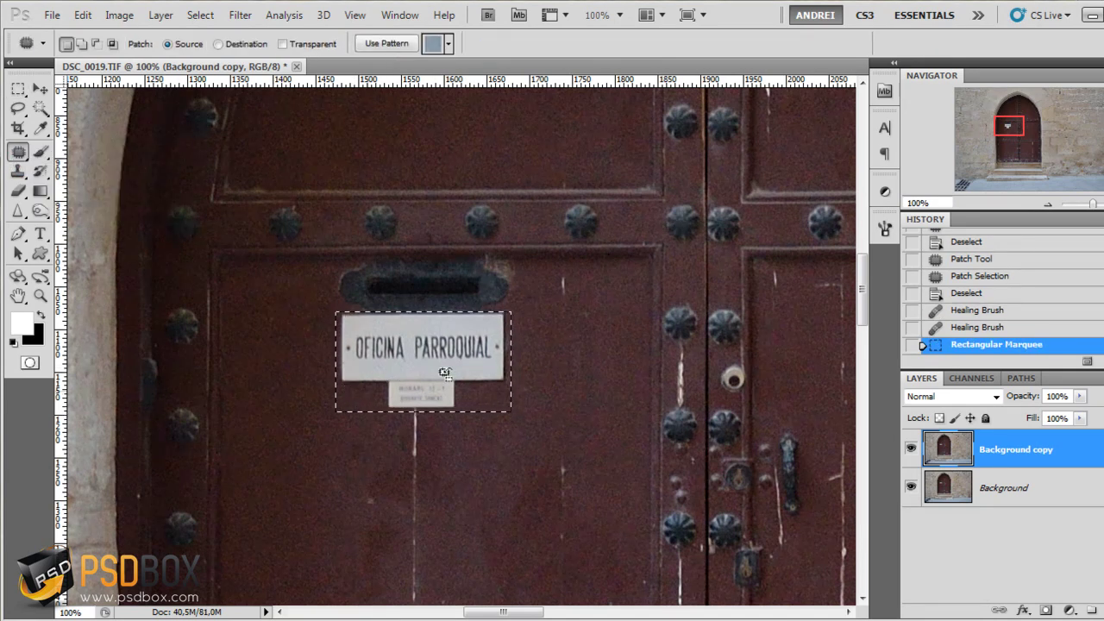
scroll(444, 362, "down", 2)
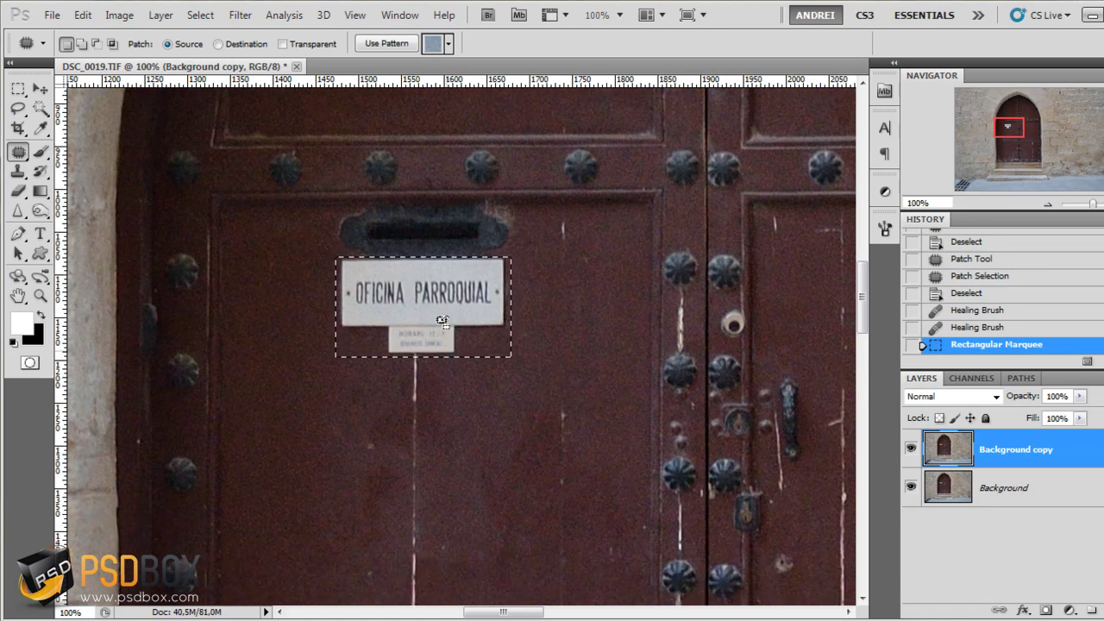
left_click_drag(419, 293, 420, 409)
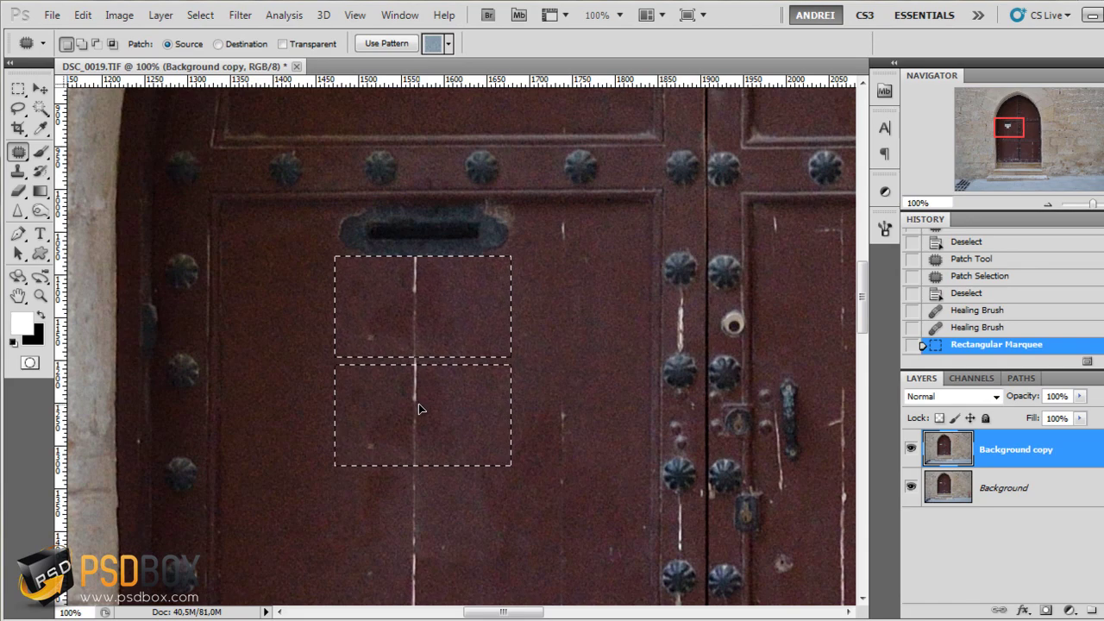
key("ctrl+d")
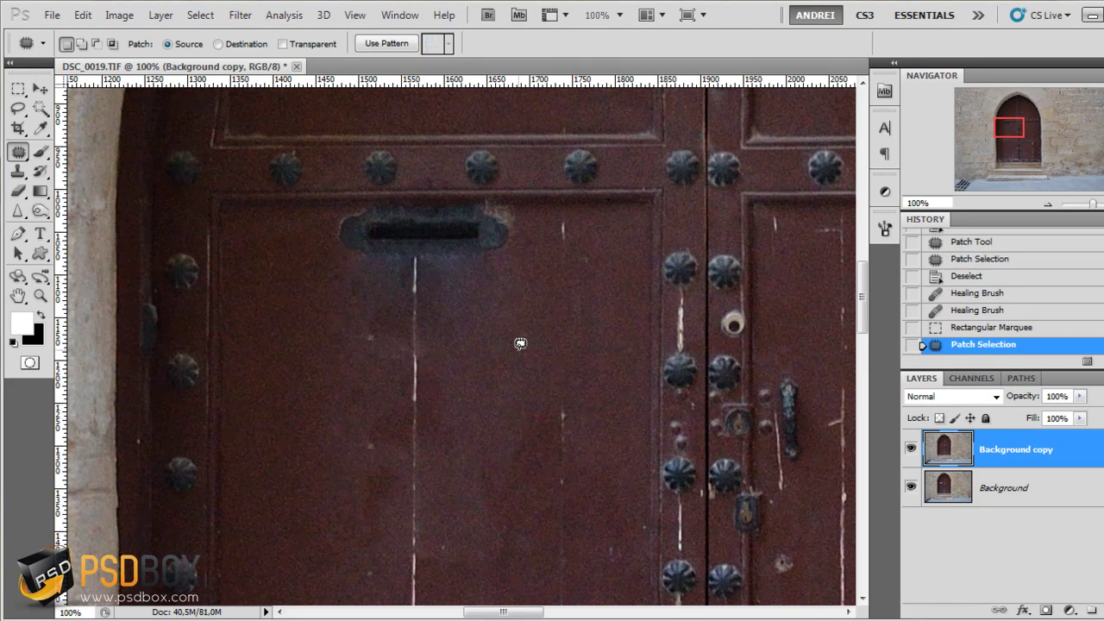
- Switch to the Healing Brush Tool and heal the two small light spots to the left of the door panel's central white streak
key("ctrl+minus")
key("ctrl+minus")
key("ctrl+minus")
key("ctrl+minus")
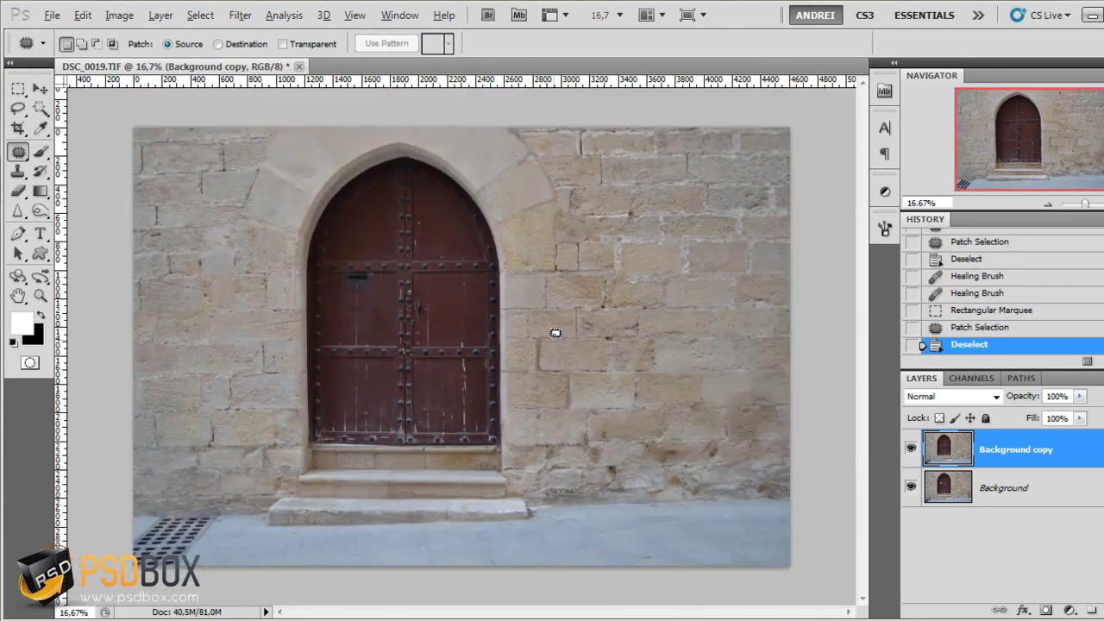
scroll(355, 294, "up", 5)
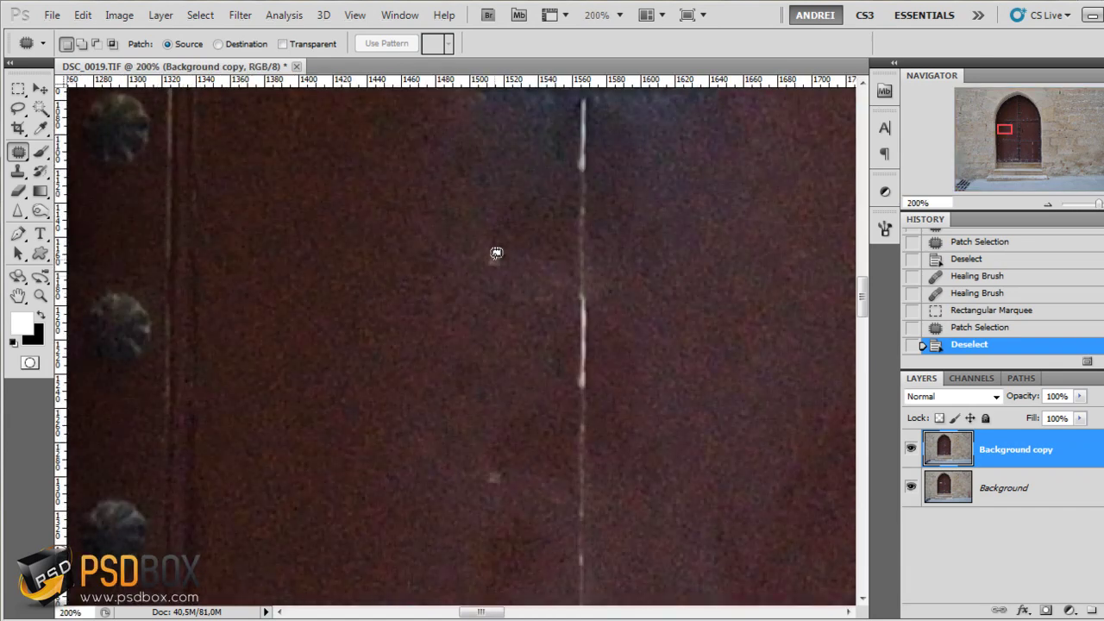
scroll(495, 252, "down", 1)
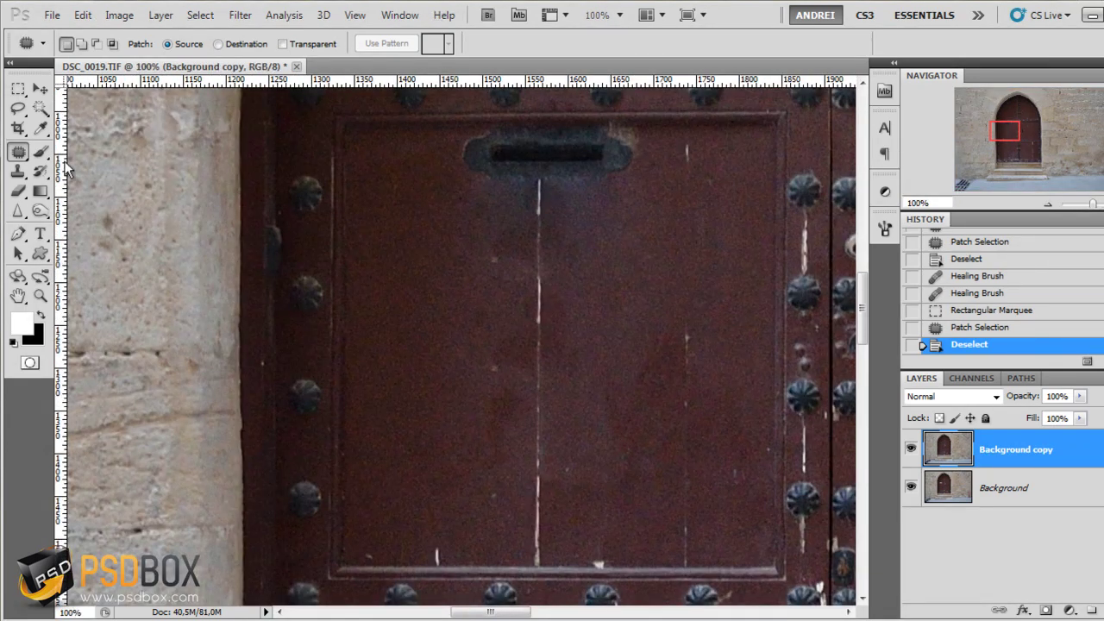
left_click(19, 153)
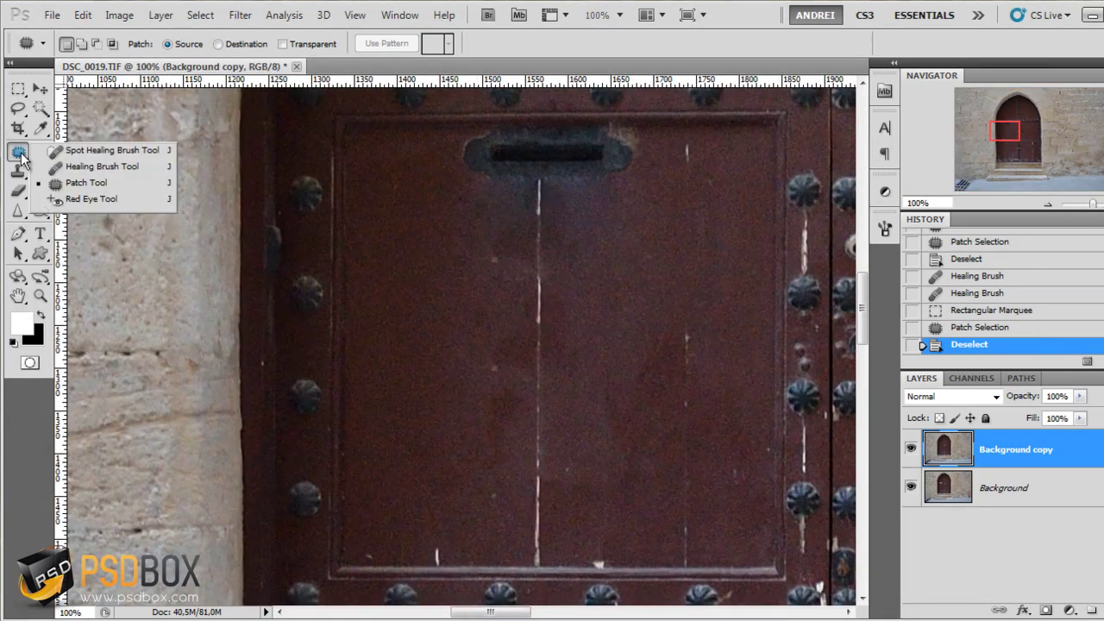
left_click(102, 166)
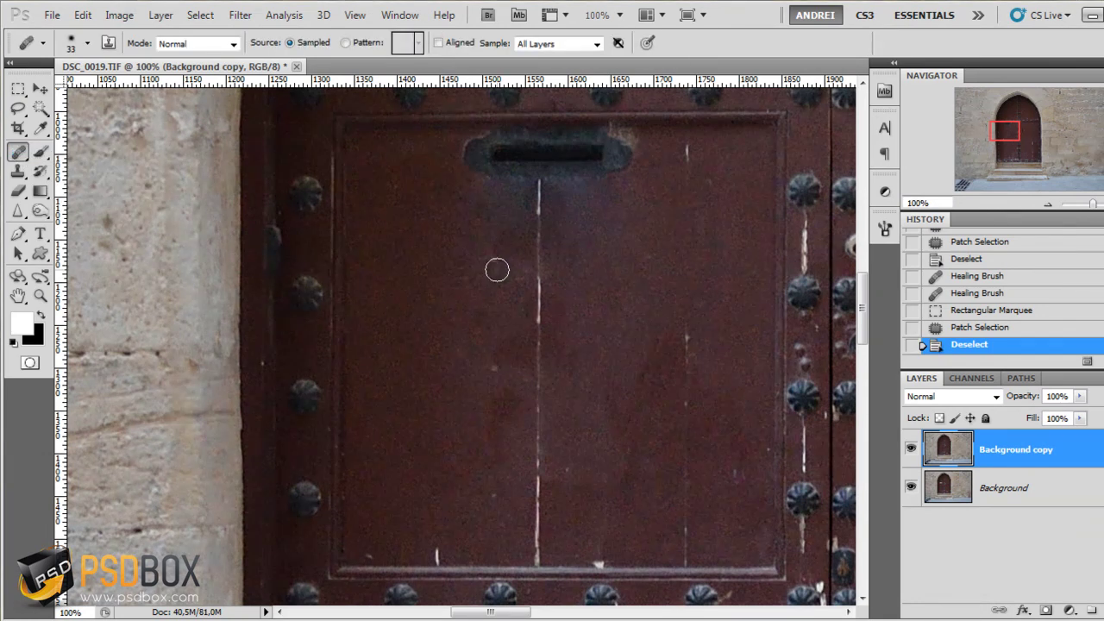
left_click_drag(496, 252, 471, 320)
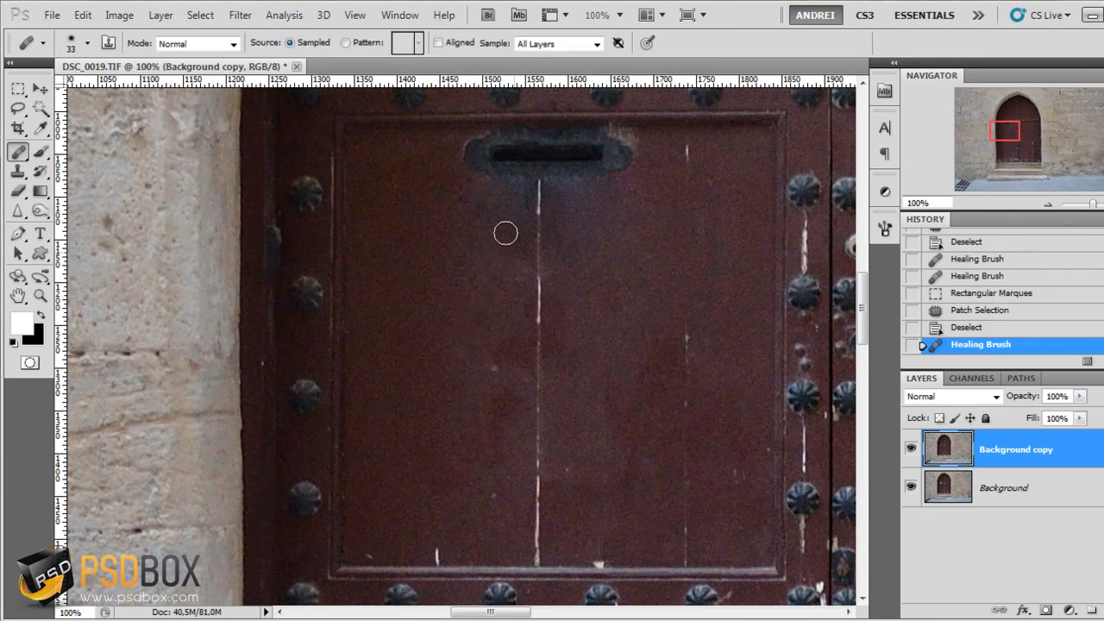
left_click_drag(506, 233, 500, 303)
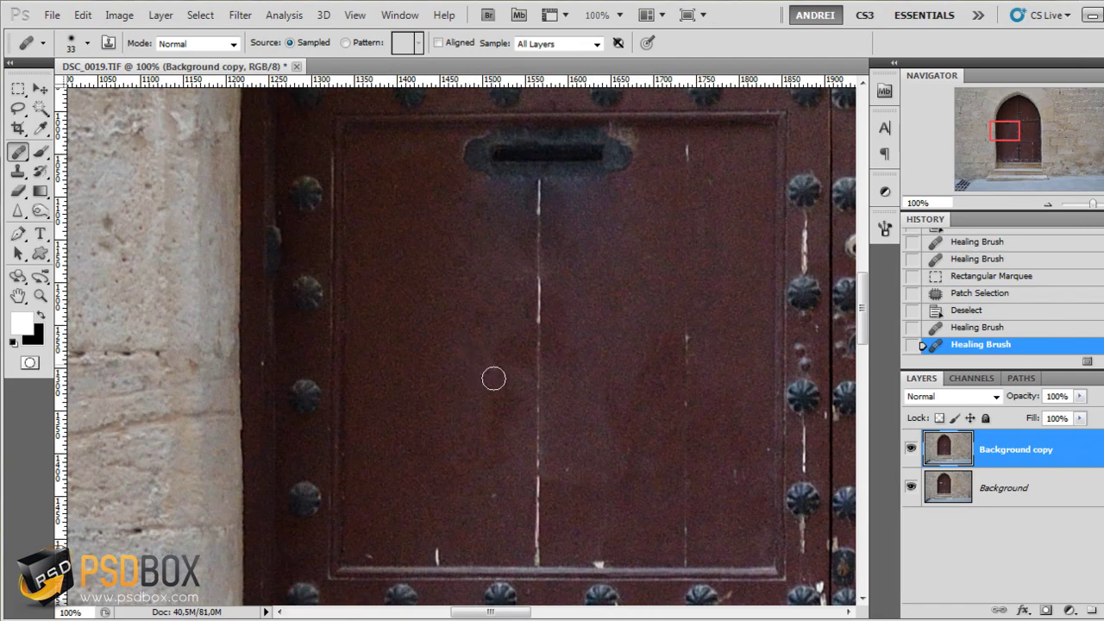